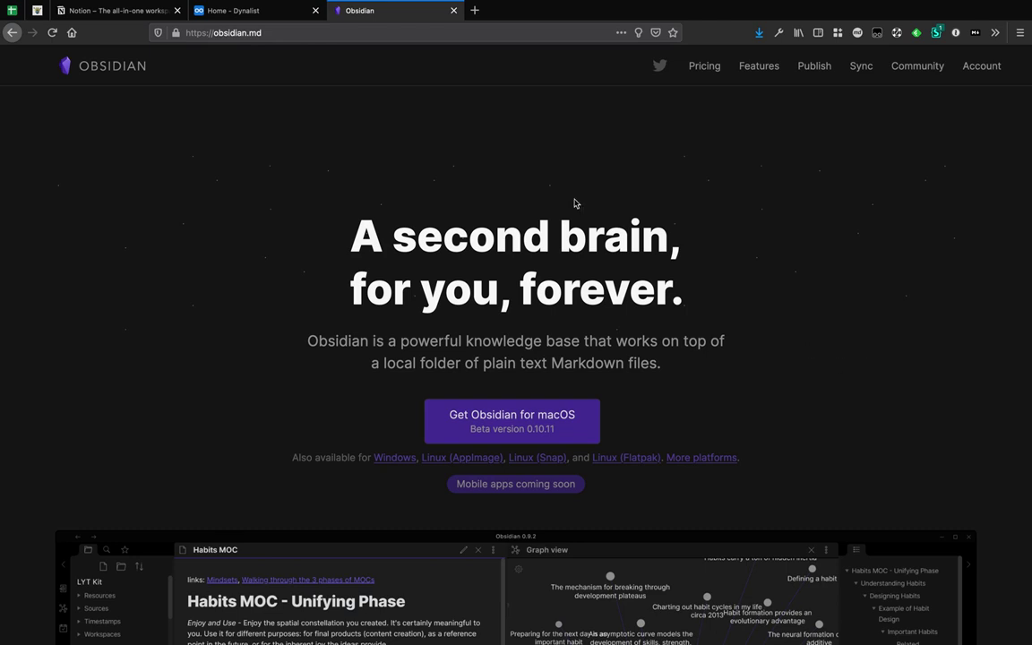
Step: Look over the home pages of Notion, Dynalist and Obsidian, including Notion's product preview
left_click(114, 12)
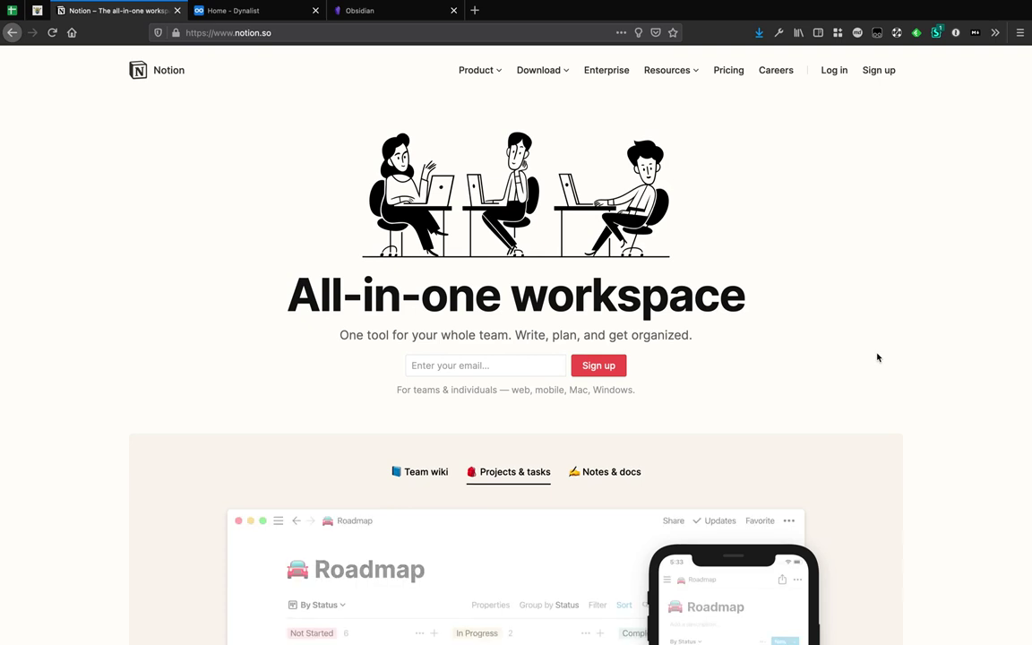
scroll(878, 358, "down", 1)
scroll(878, 357, "down", 5)
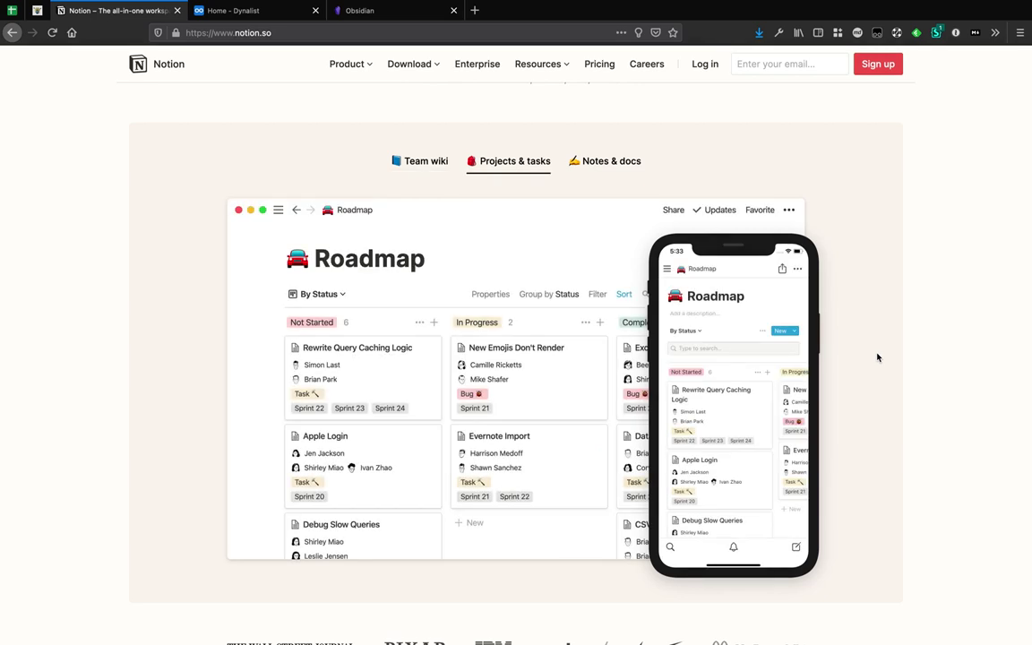
scroll(877, 358, "up", 5)
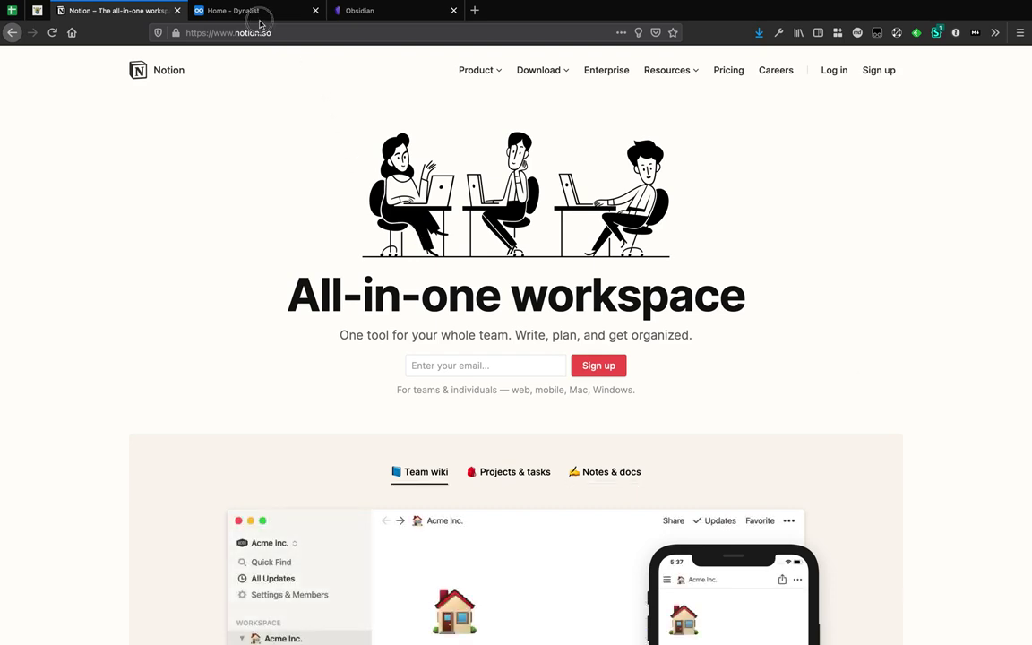
left_click(235, 13)
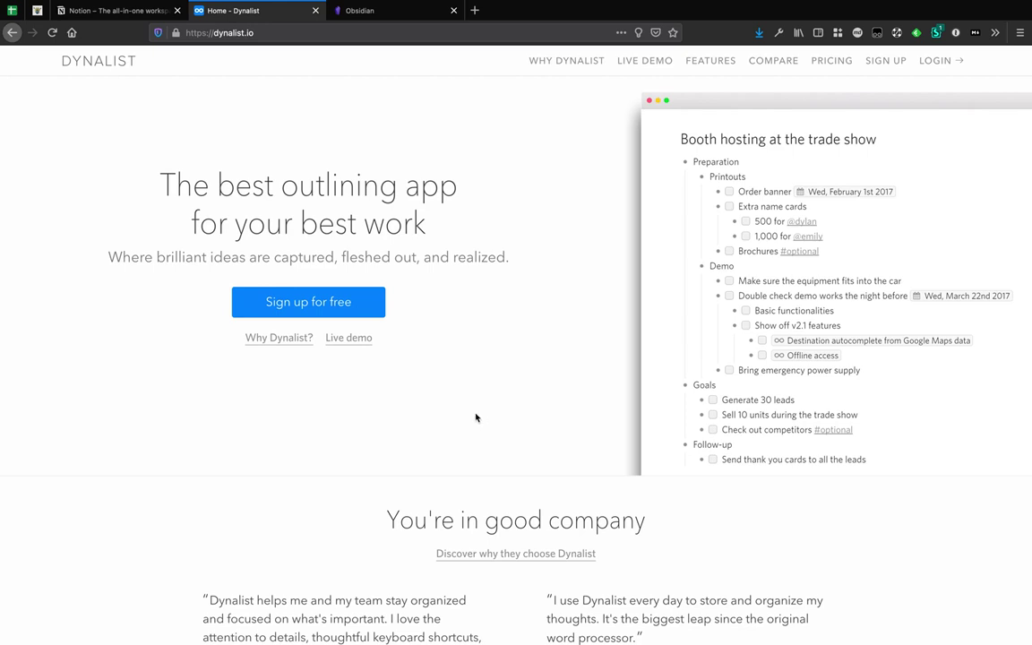
left_click(385, 20)
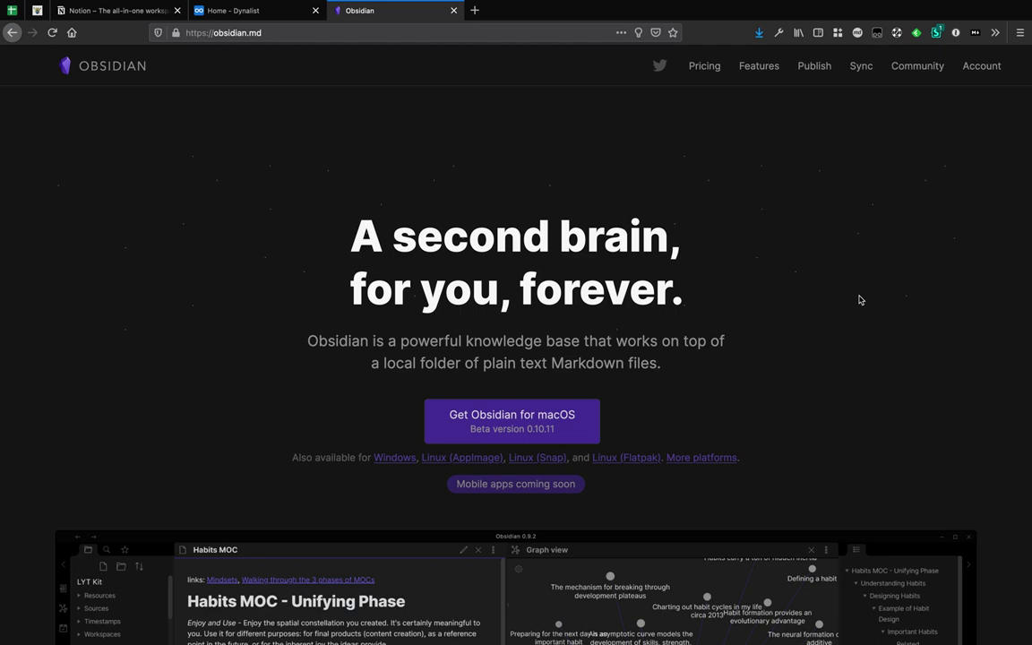
Step: Switch to the Dynalist app and collapse the Chapter one and Ideas sections of the Family and Elves document
key("super+Tab")
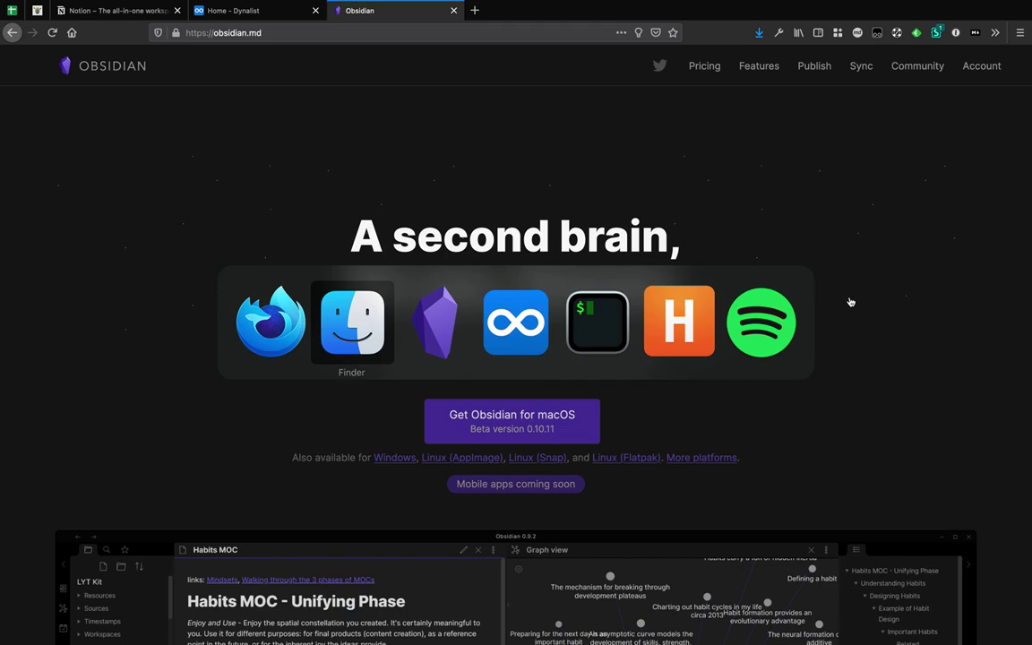
key("super+Tab")
key("super+Tab")
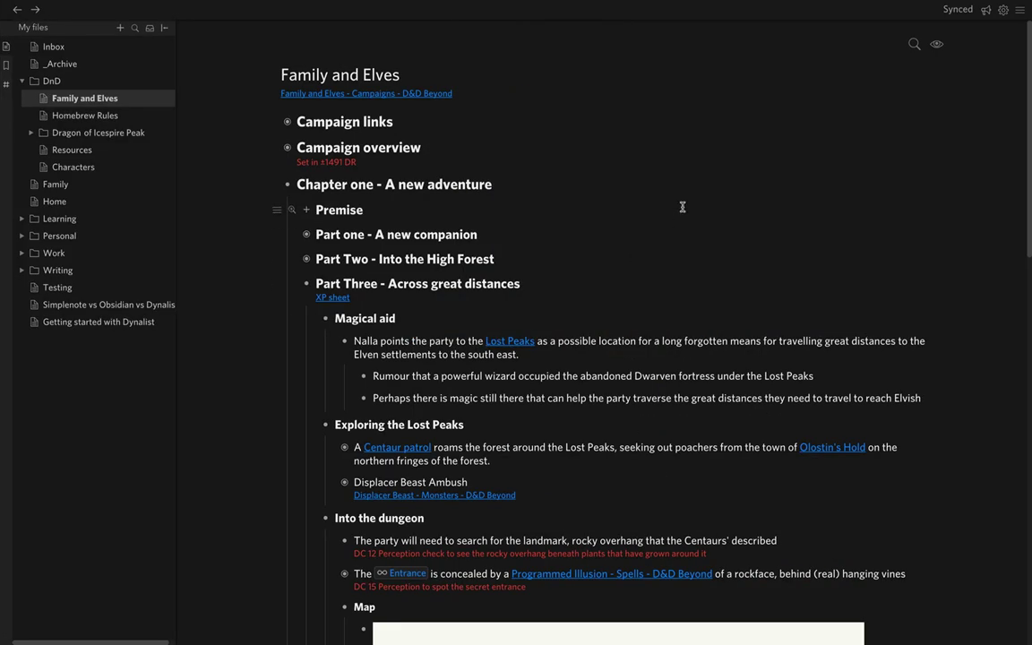
left_click(289, 187)
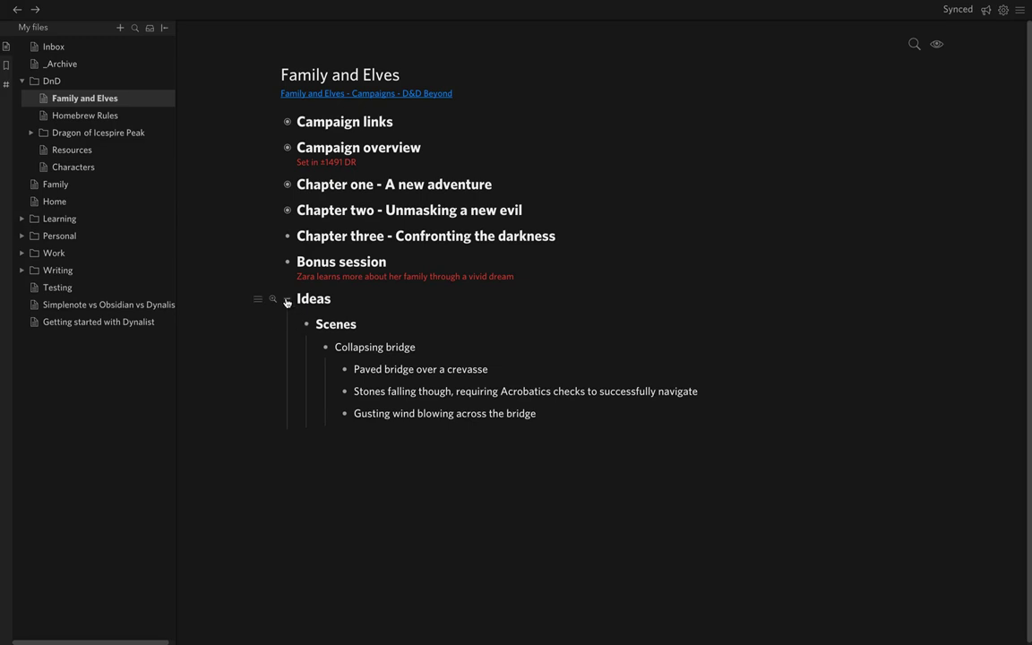
mouse_move(287, 302)
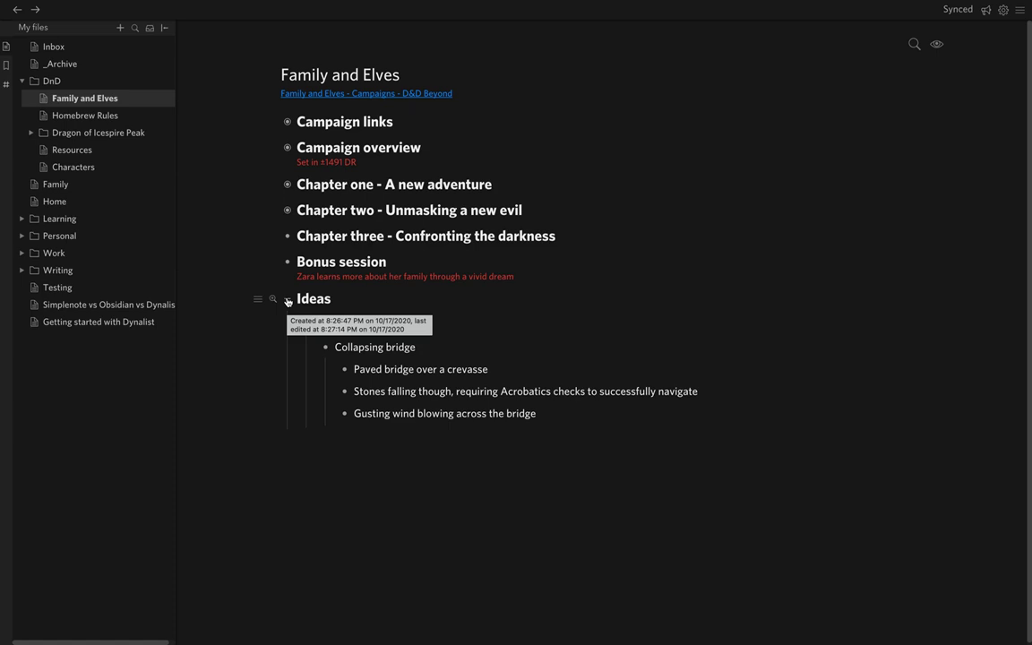
left_click(287, 301)
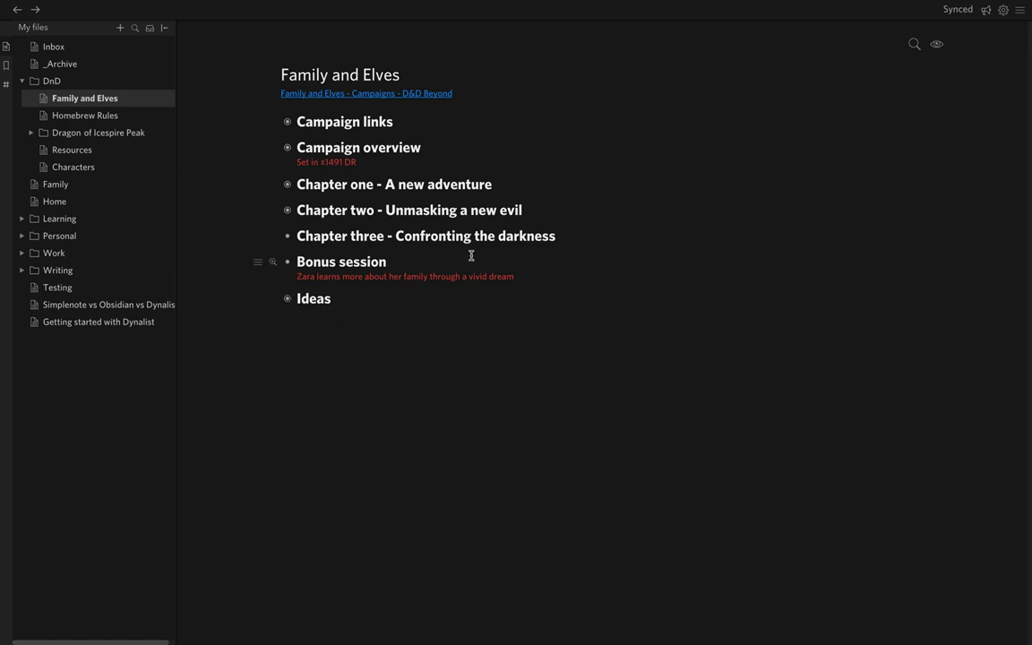
Step: Expand the Dragon of Icespire Peak folder and read through the Woodland Manse adventure document
left_click(31, 135)
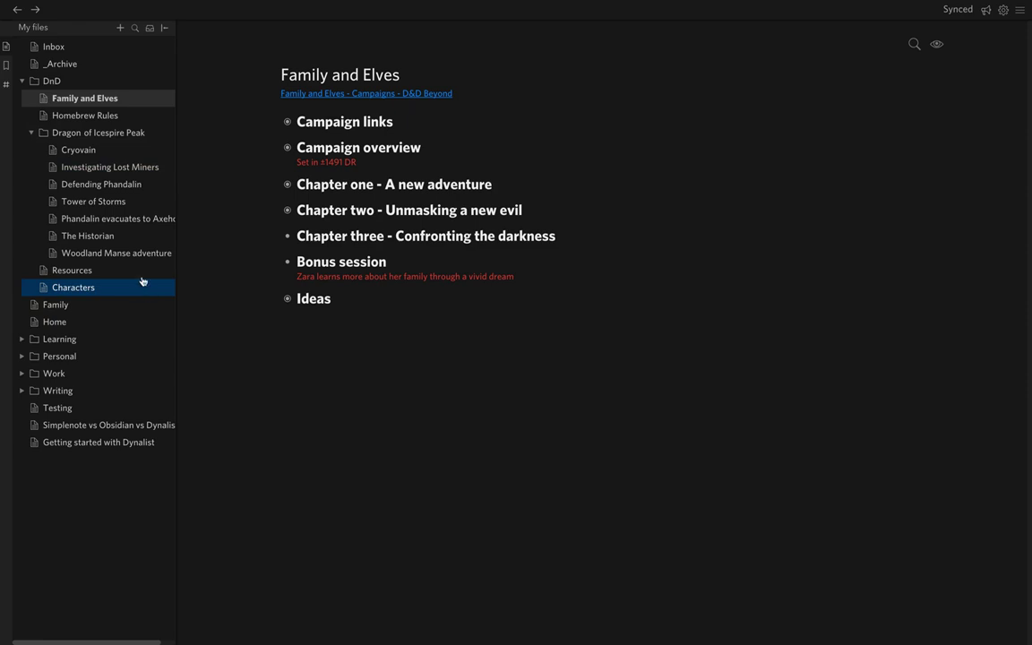
left_click(136, 254)
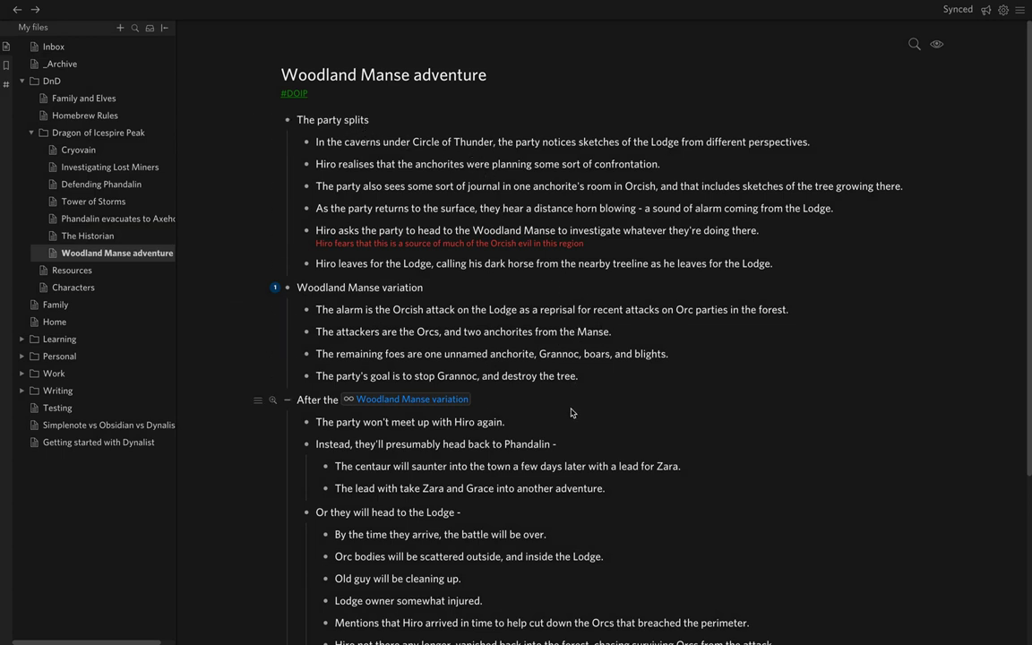
scroll(571, 412, "down", 3)
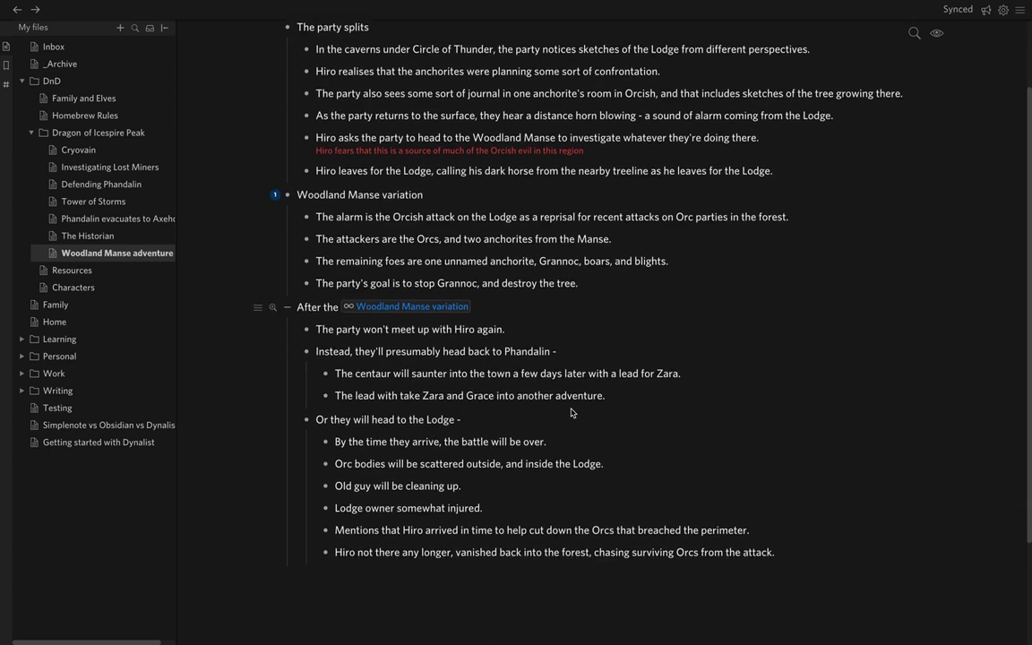
scroll(571, 409, "up", 2)
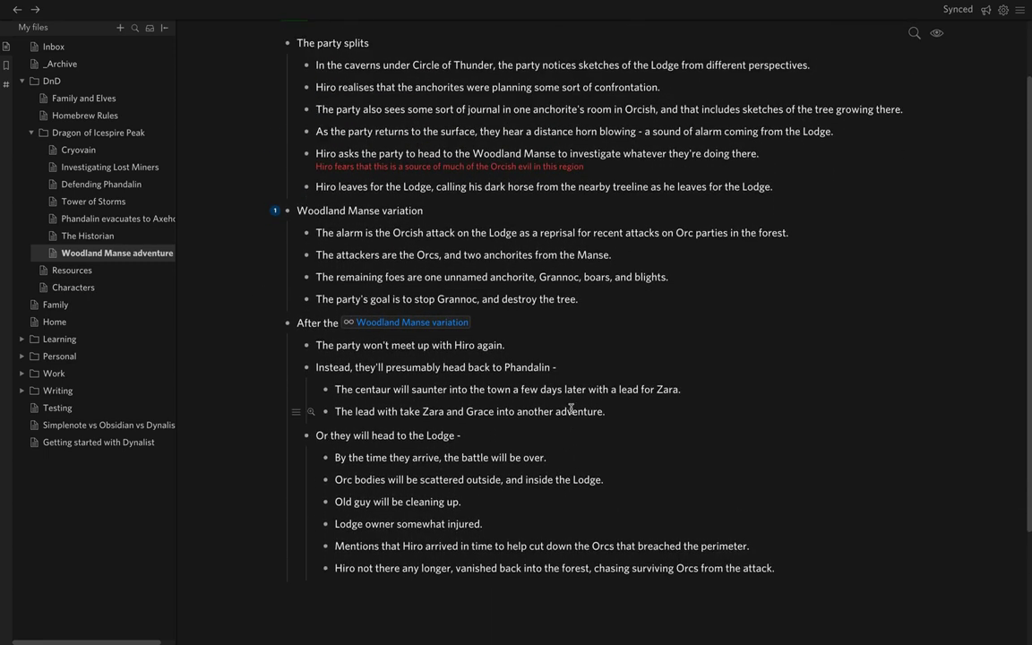
scroll(387, 422, "up", 2)
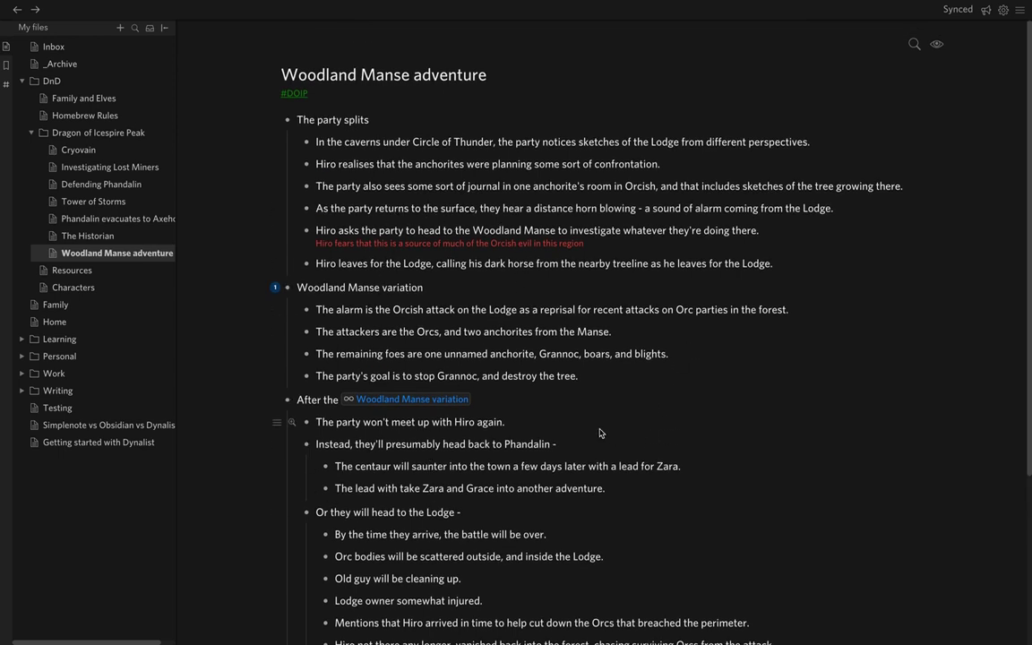
Step: Inspect the link source in the "After the Woodland Manse variation" item and the red note in the party splits section
left_click(546, 401)
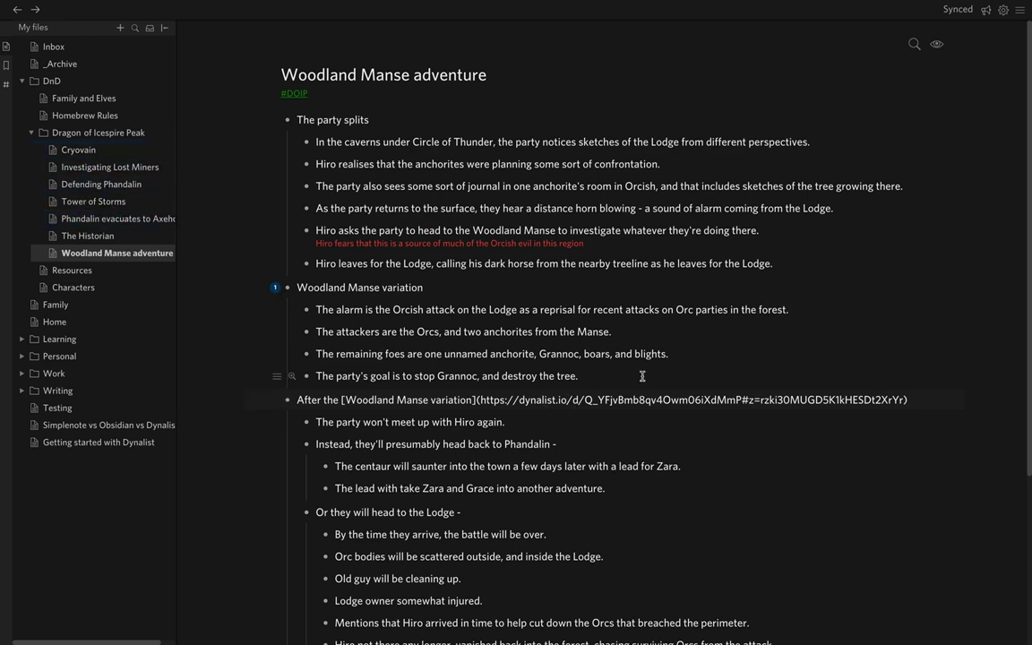
left_click(600, 456)
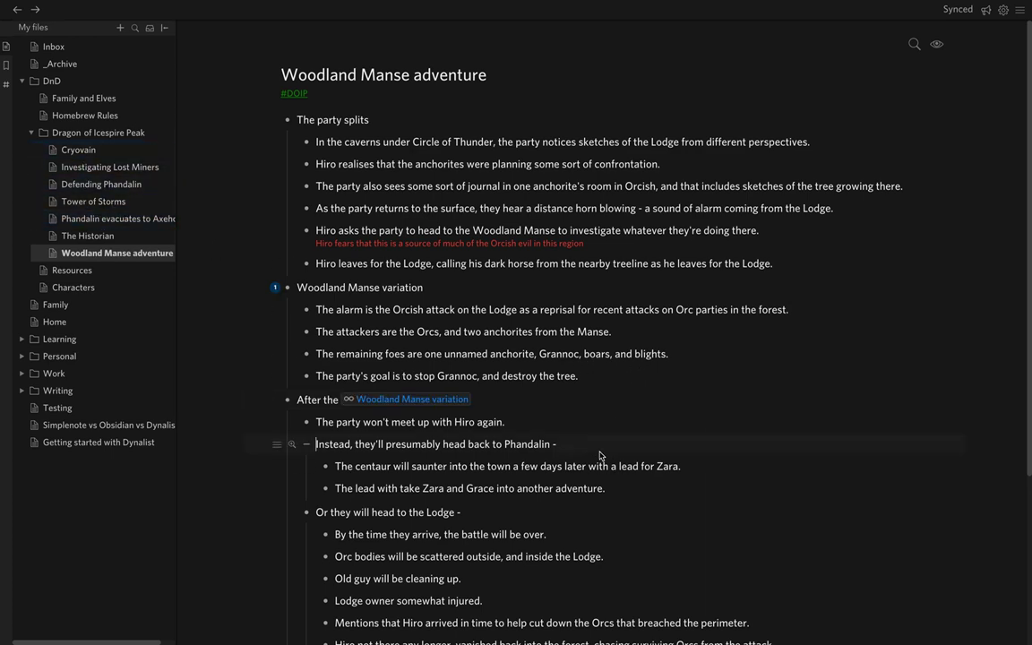
left_click(418, 244)
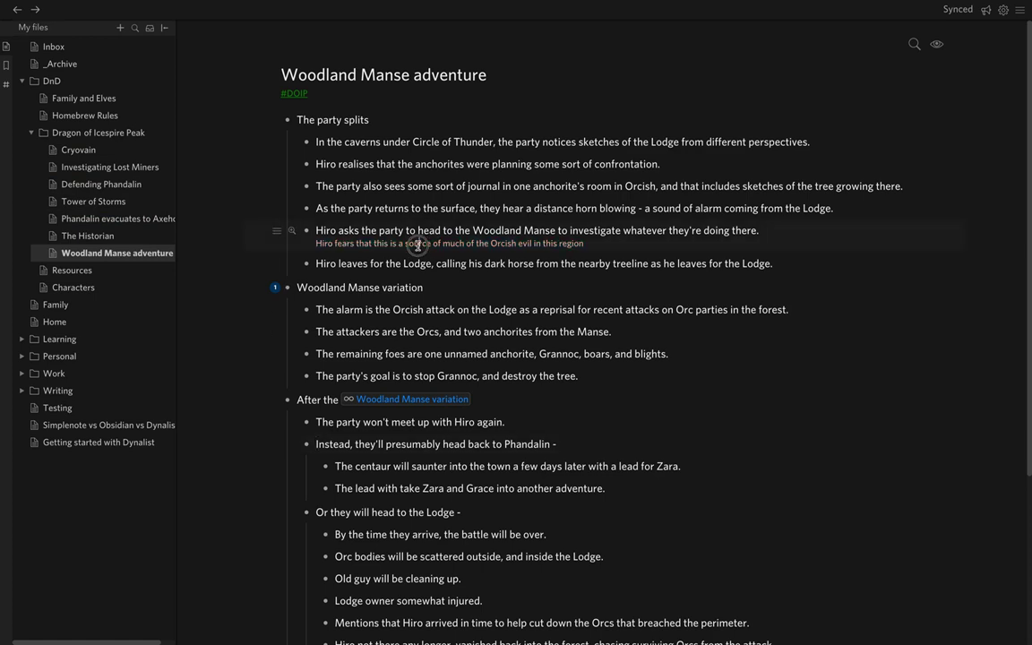
left_click(610, 243)
left_click(622, 230)
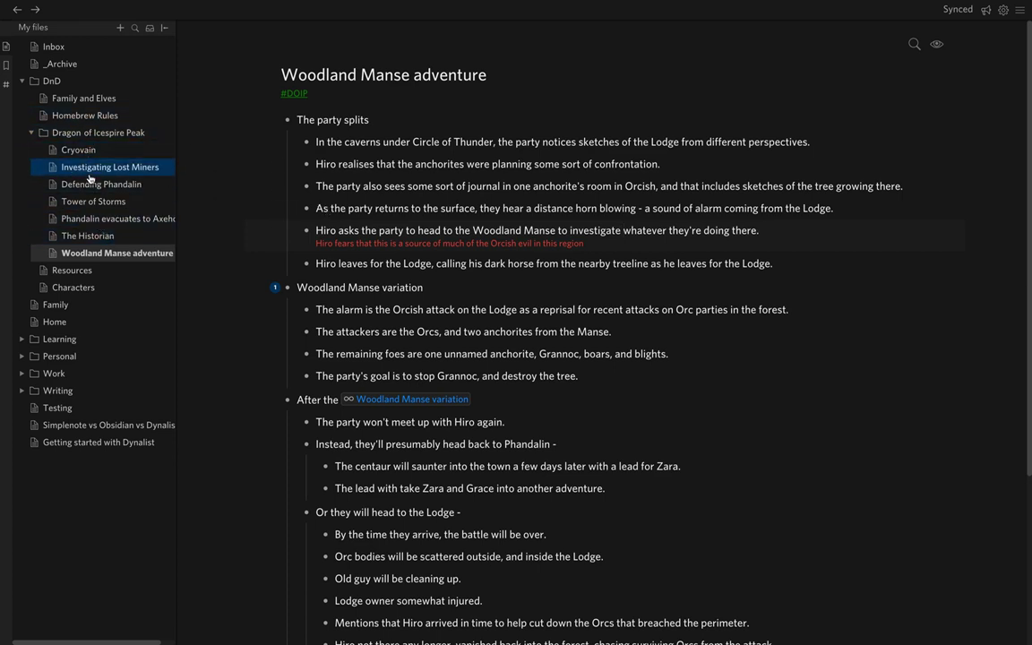
Step: View the Tower of Storms document and collapse the Dragon of Icespire Peak folder
left_click(90, 202)
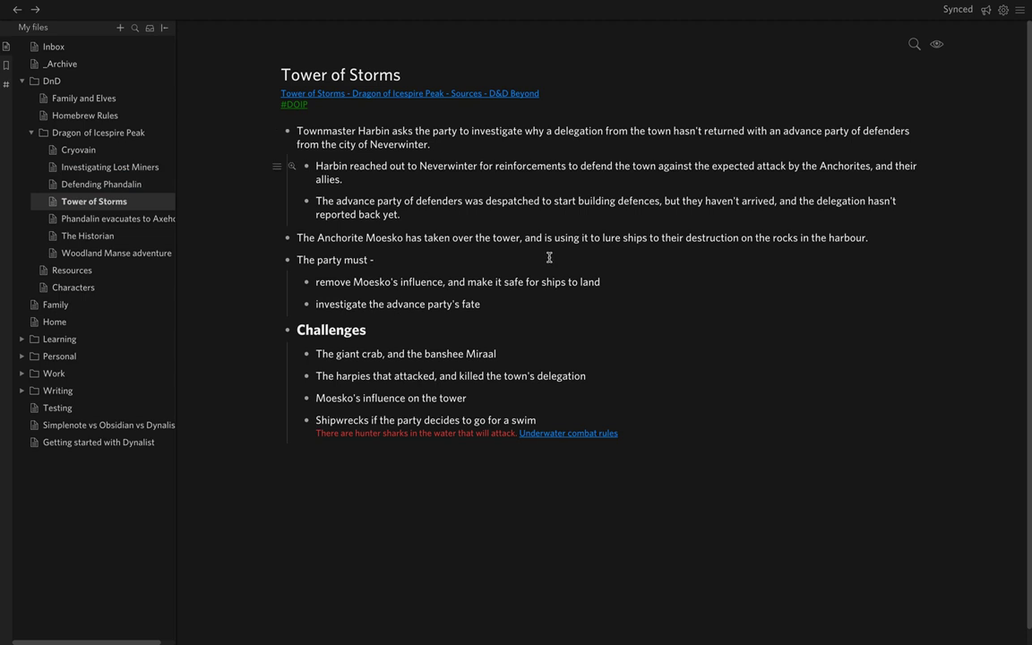
left_click(31, 134)
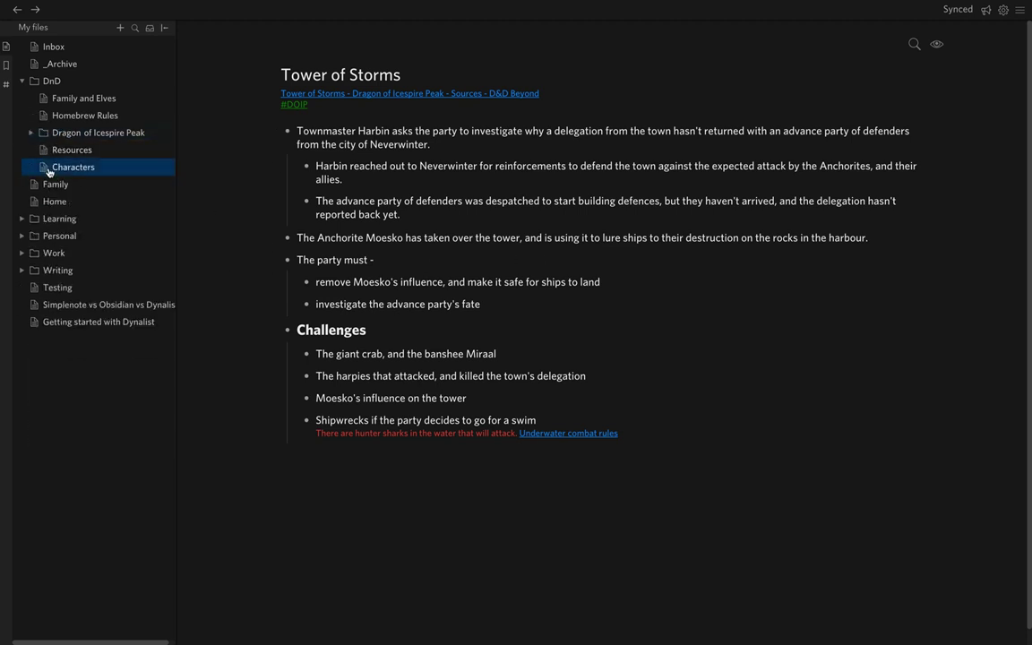
Step: Reopen the Family and Elves document and briefly look inside its Campaign links, Campaign overview and Chapter two sections
left_click(69, 103)
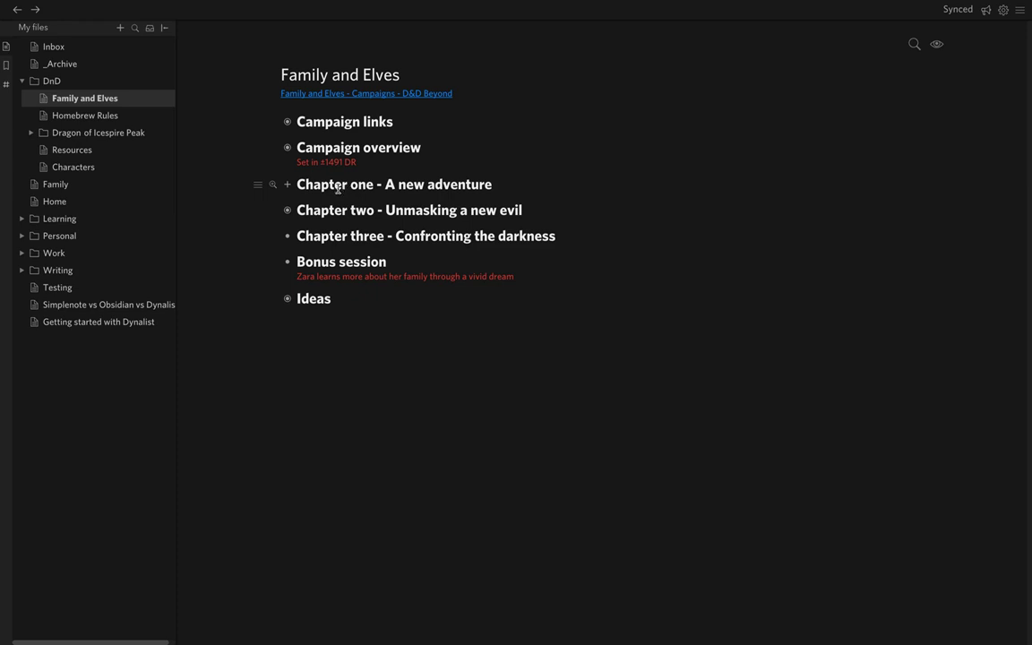
left_click(287, 123)
left_click(286, 123)
left_click(288, 148)
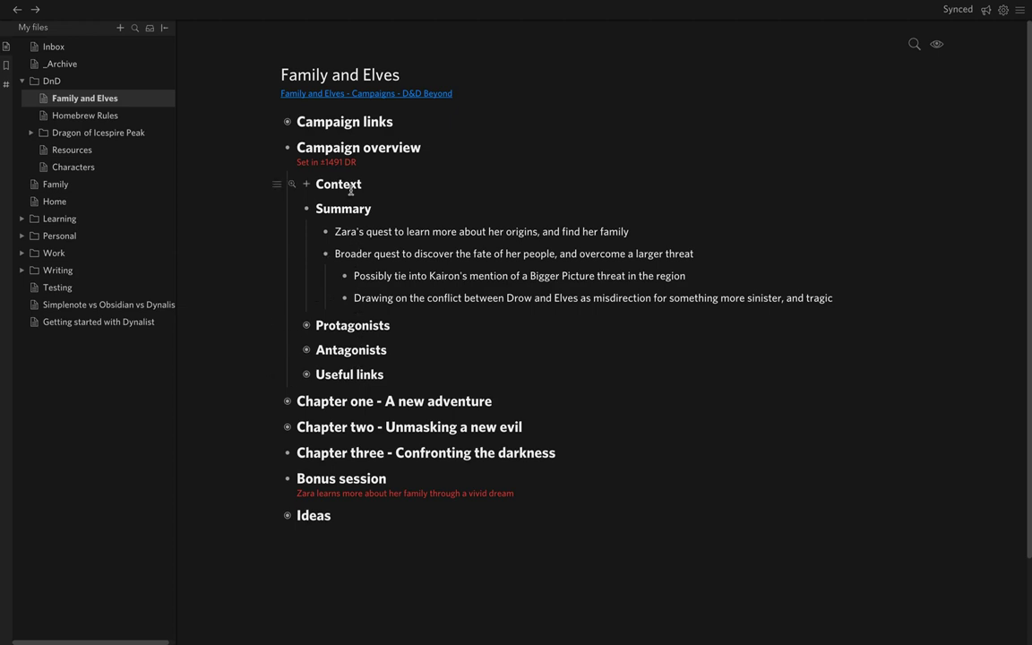
left_click(288, 148)
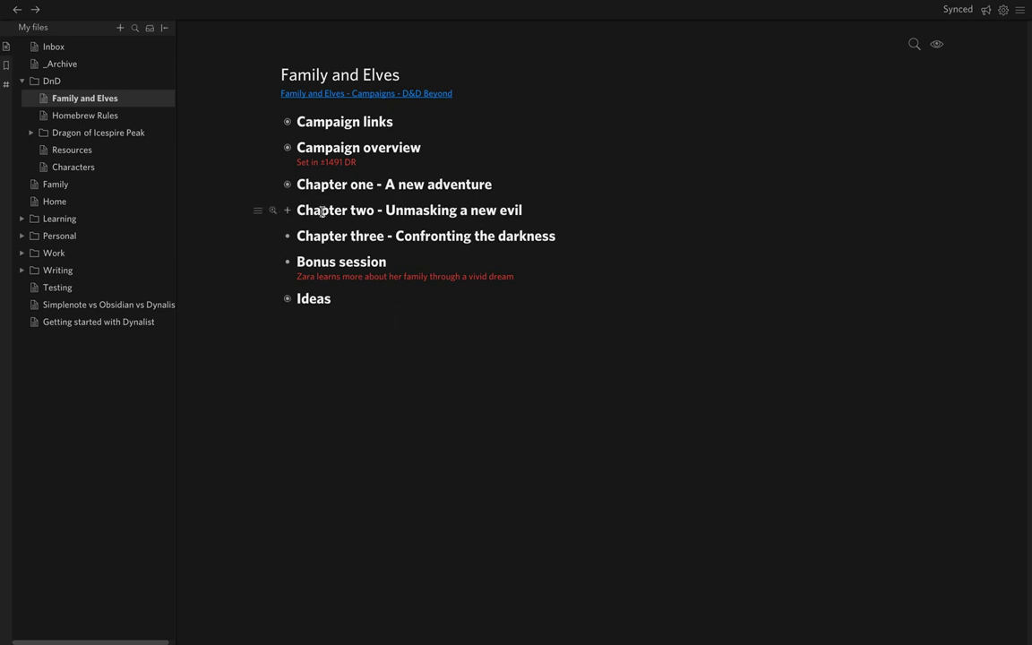
left_click(287, 212)
left_click(286, 211)
Step: Expand Chapter one - A new adventure and zoom in on Part Three - Across great distances
left_click(288, 185)
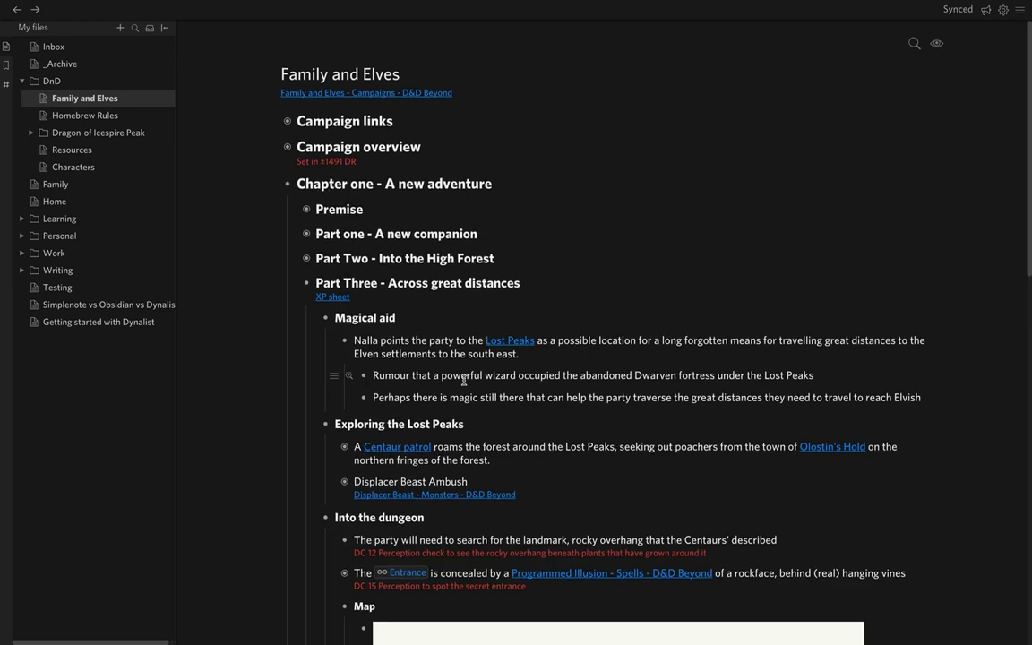
scroll(418, 343, "down", 2)
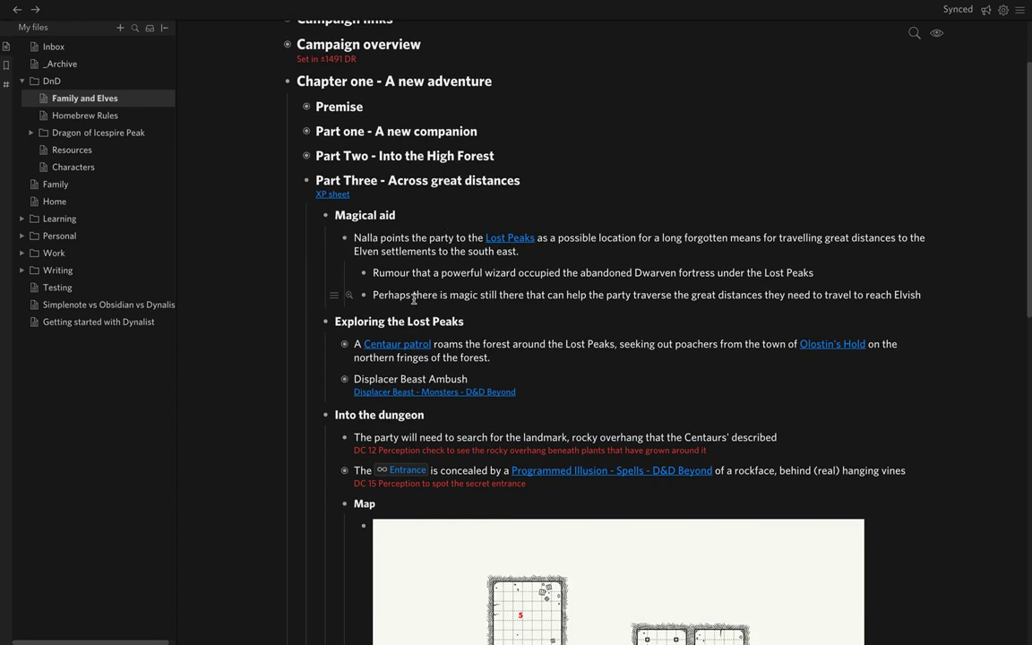
scroll(398, 251, "up", 2)
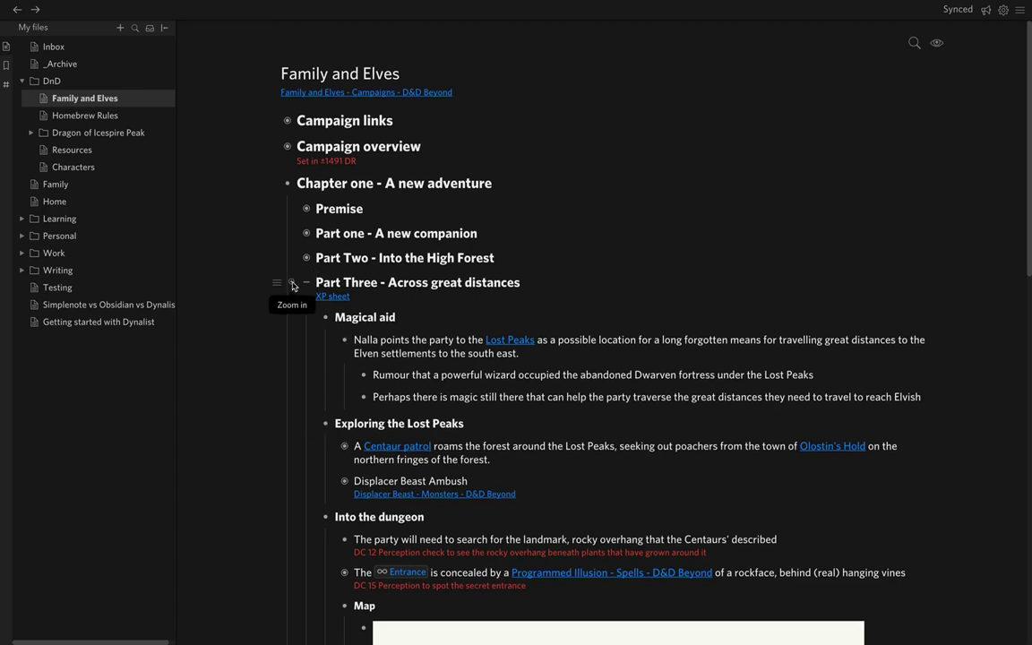
scroll(475, 462, "down", 3)
scroll(475, 463, "up", 2)
scroll(475, 462, "down", 1)
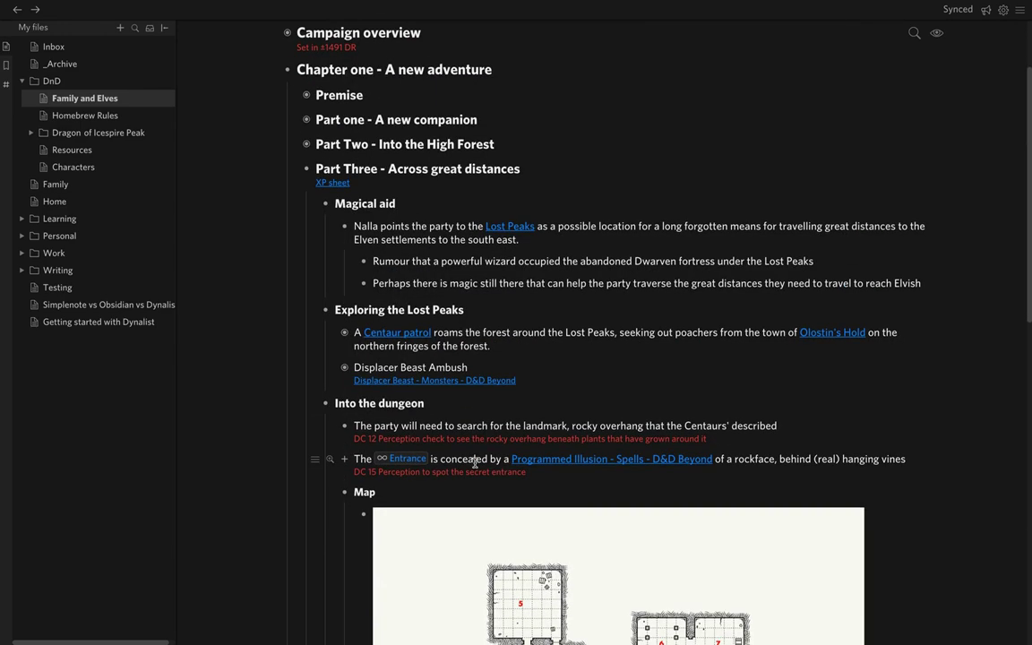
left_click(291, 171)
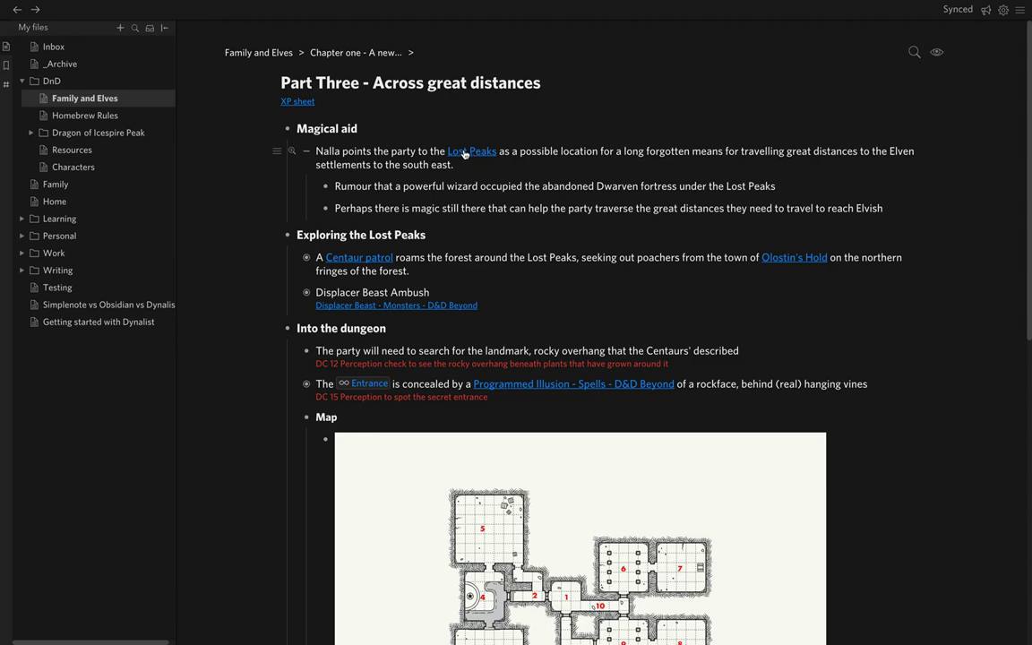
Step: Inspect the Markdown link source in the Lost Peaks item and in the Centaur patrol item
left_click(379, 150)
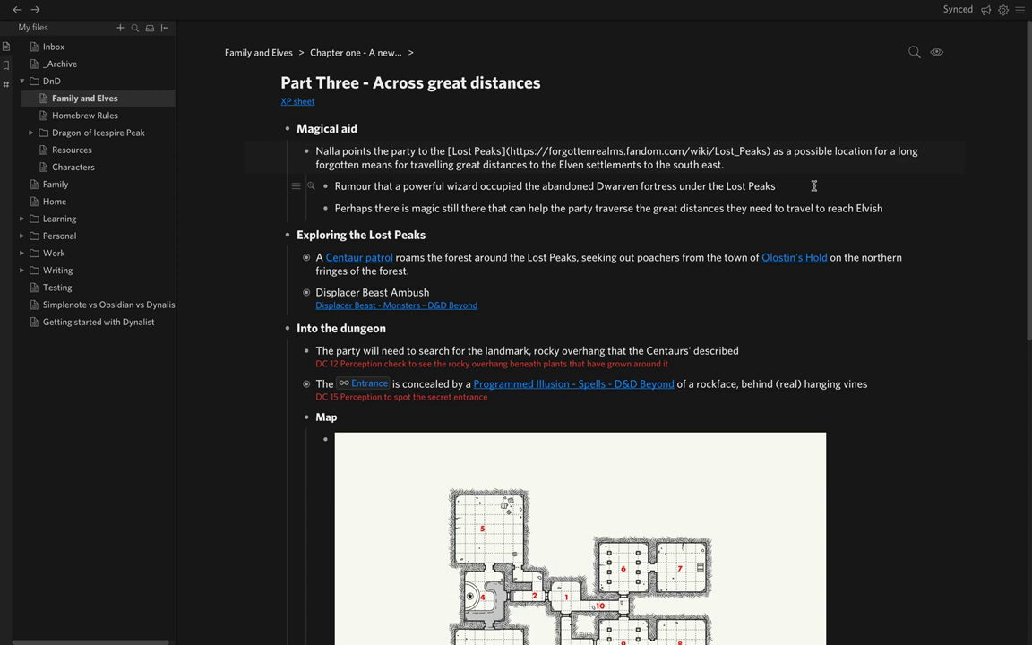
left_click(736, 185)
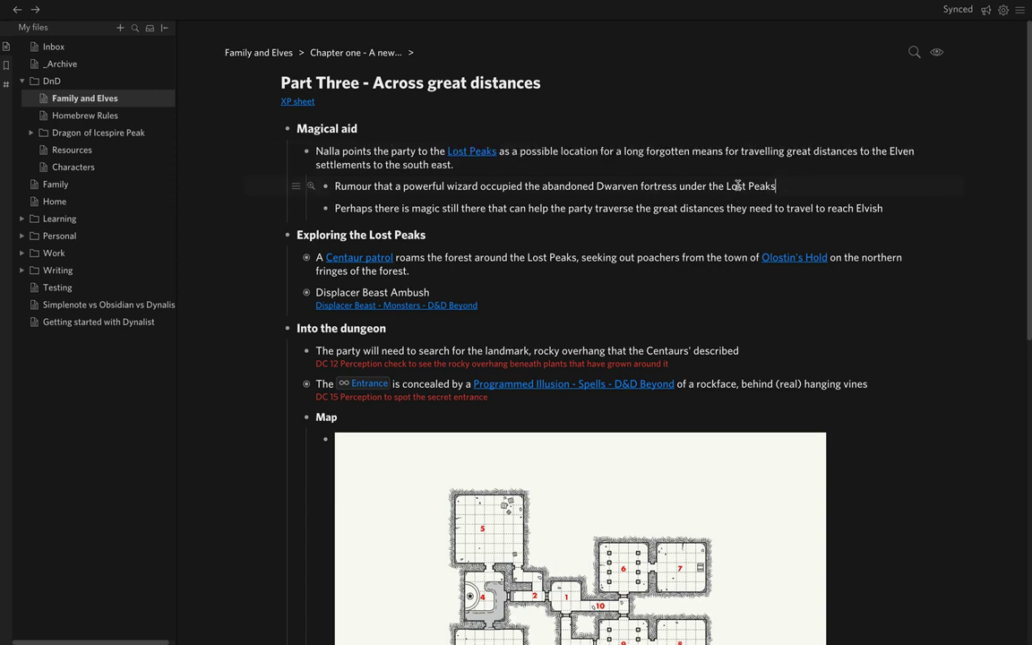
left_click(394, 258)
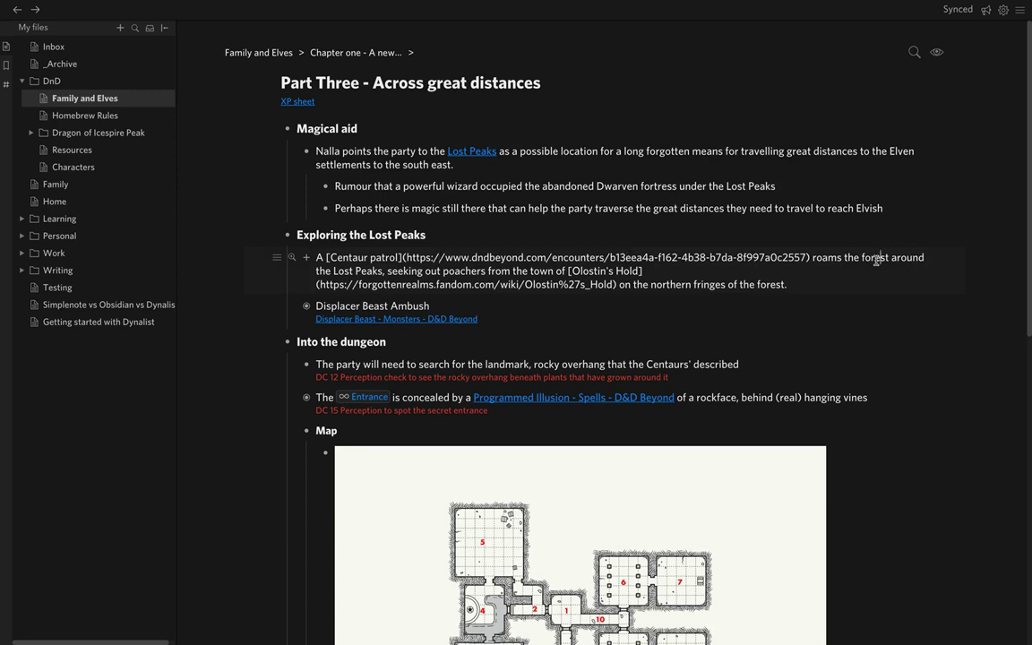
left_click(855, 314)
Step: Review the dungeon map under Into the dungeon and expand the Room 1 item below it
scroll(788, 318, "down", 3)
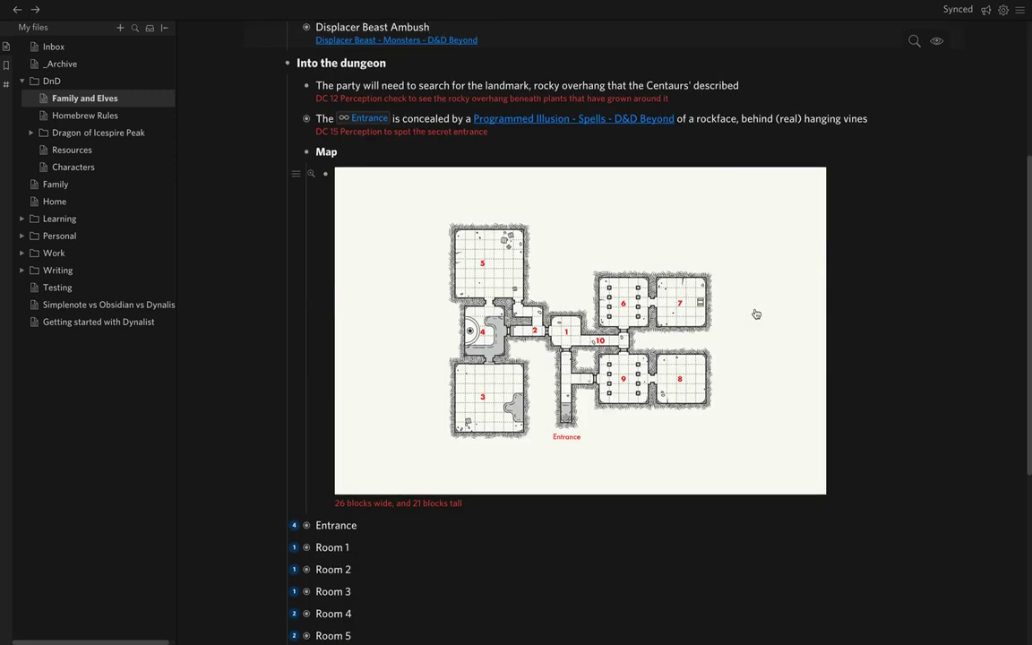
left_click_drag(860, 294, 858, 296)
left_click(466, 541)
scroll(525, 468, "down", 3)
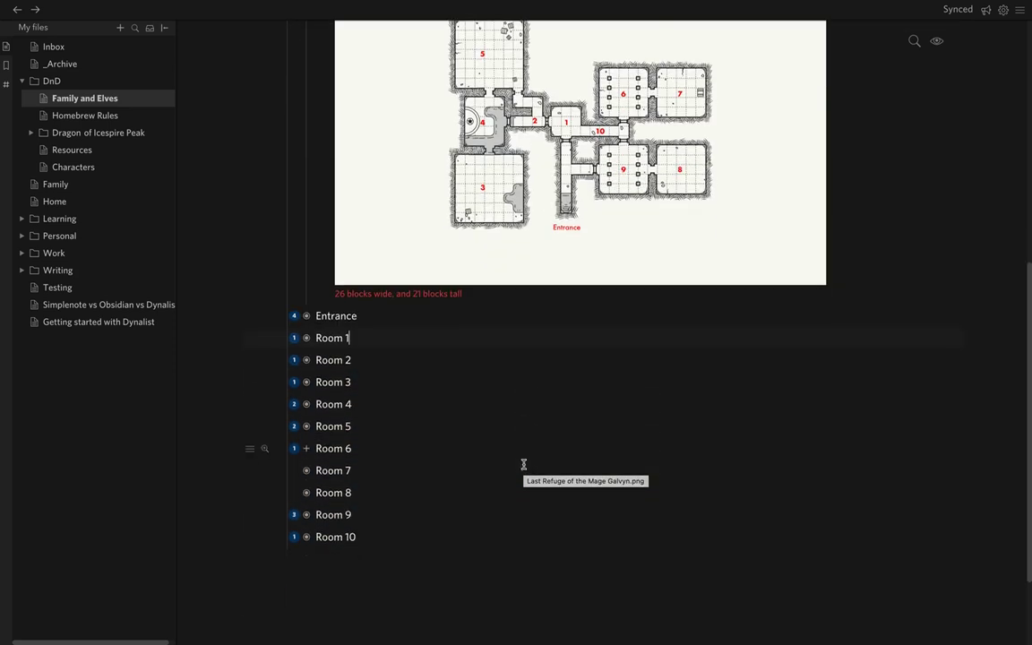
left_click(307, 292)
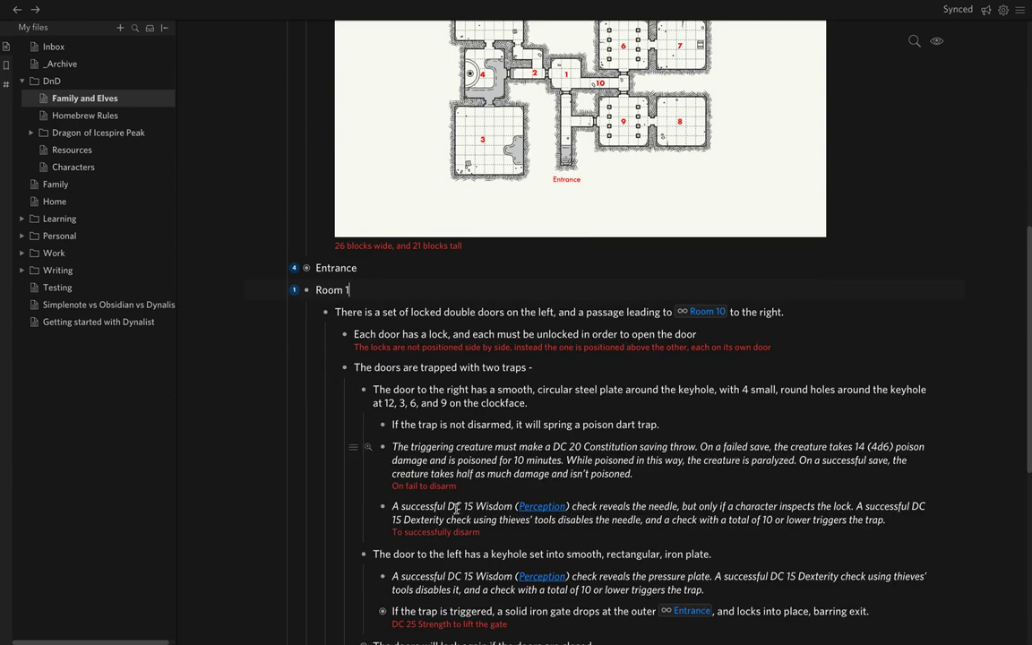
Step: Review Room 1's door trap notes together with the dungeon map and look at the item options for Room 2
scroll(669, 444, "down", 2)
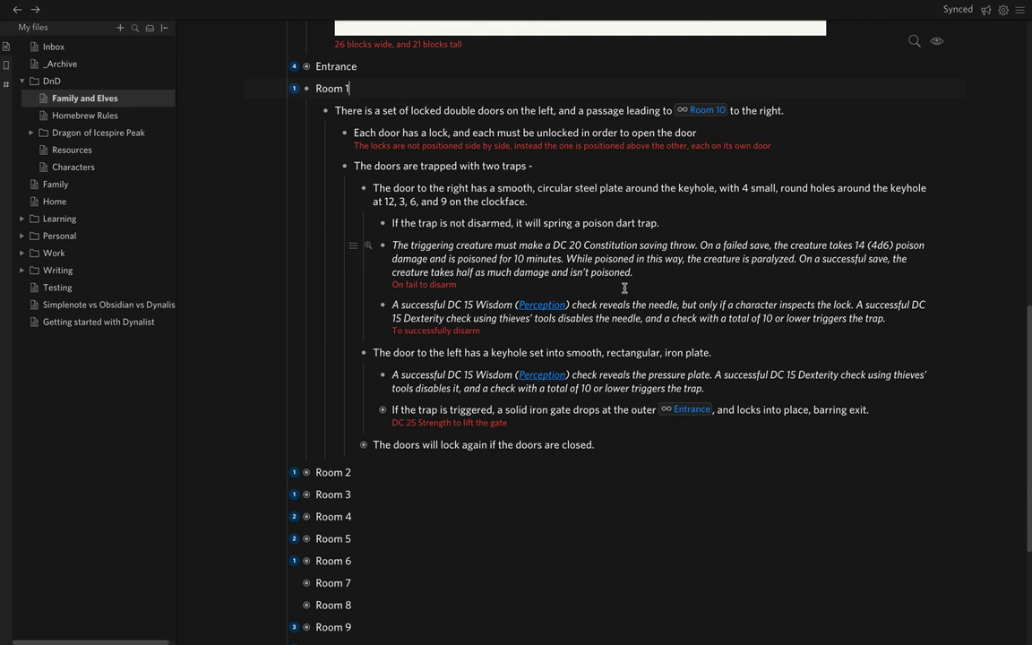
scroll(624, 287, "up", 4)
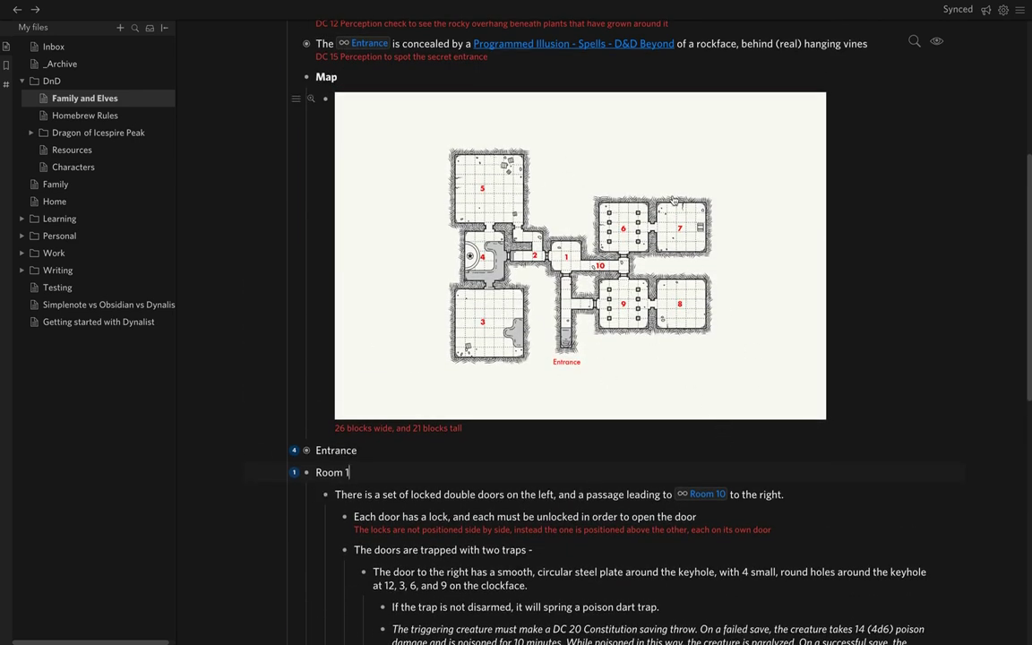
scroll(774, 326, "down", 6)
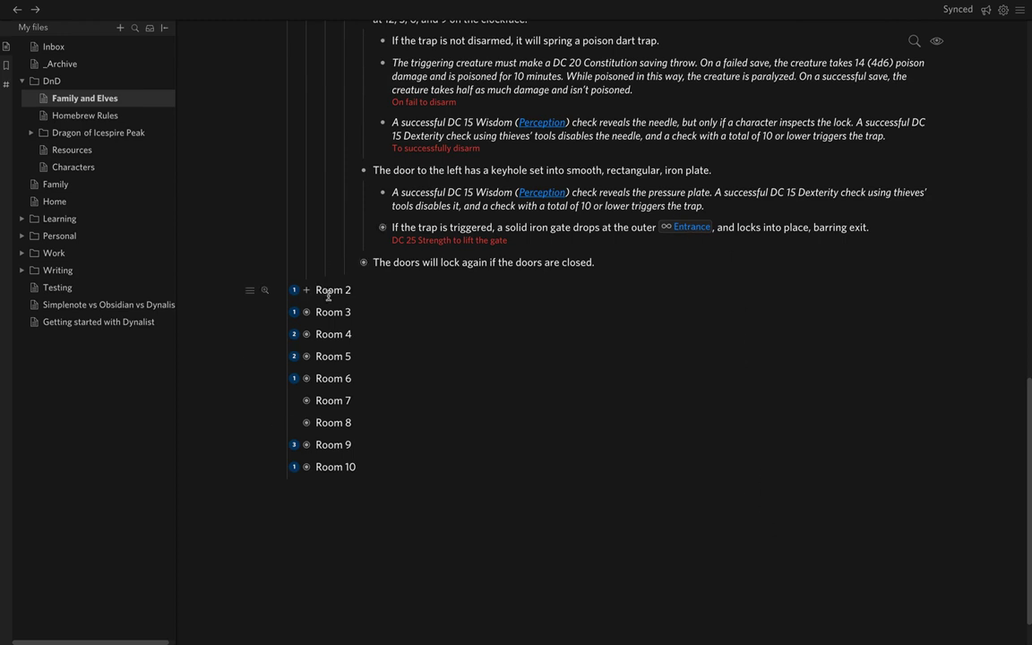
left_click(251, 292)
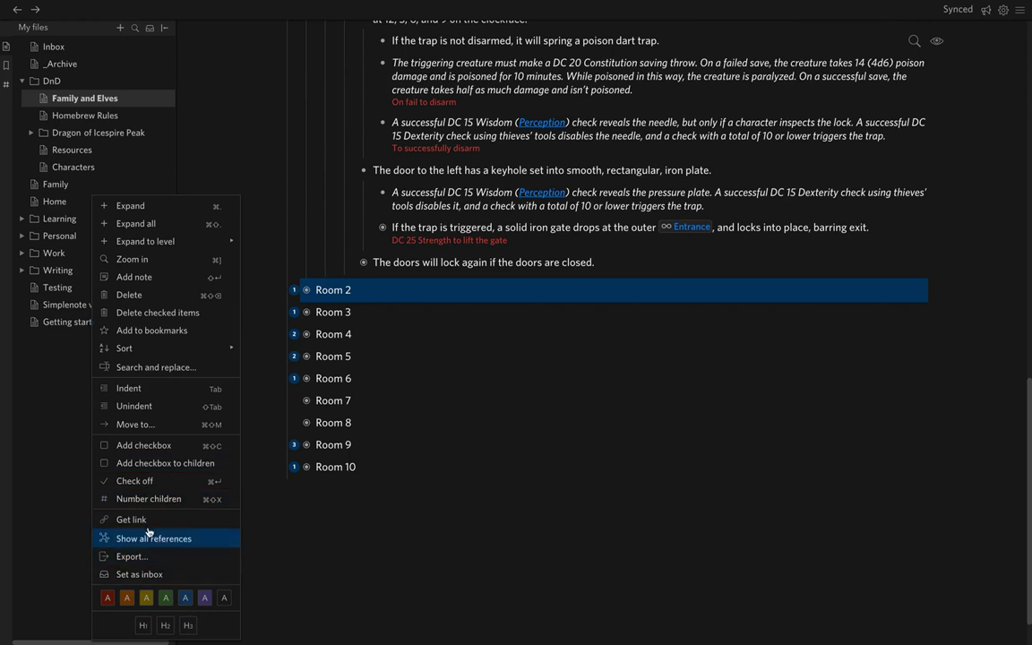
left_click(750, 340)
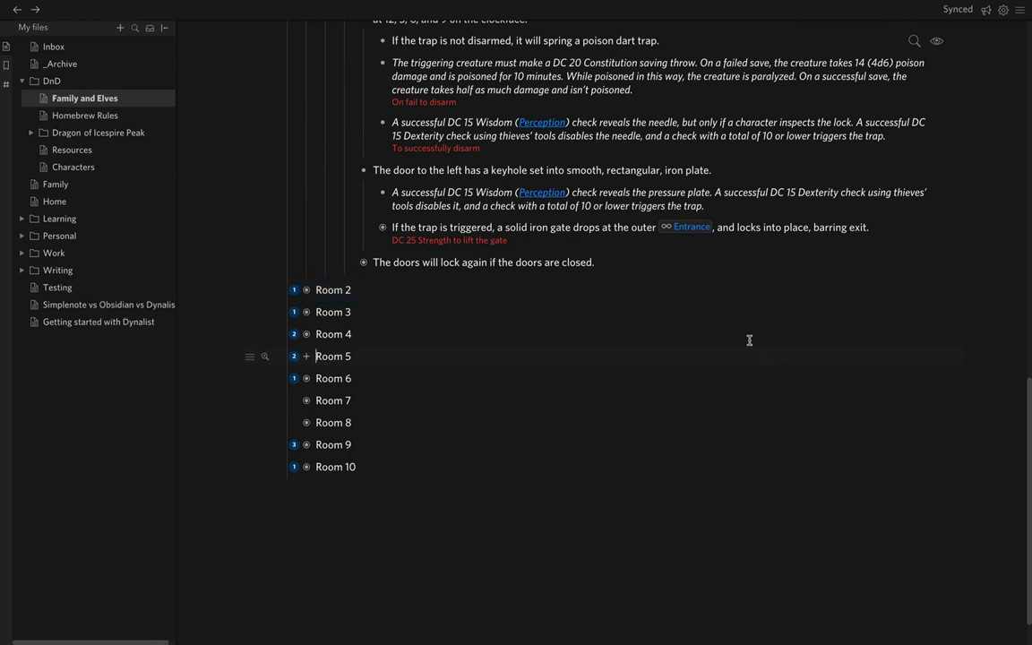
Step: Follow the Entrance link in Room 1's trap notes, review the items that reference it, and return to the Family and Elves document root
left_click(689, 228)
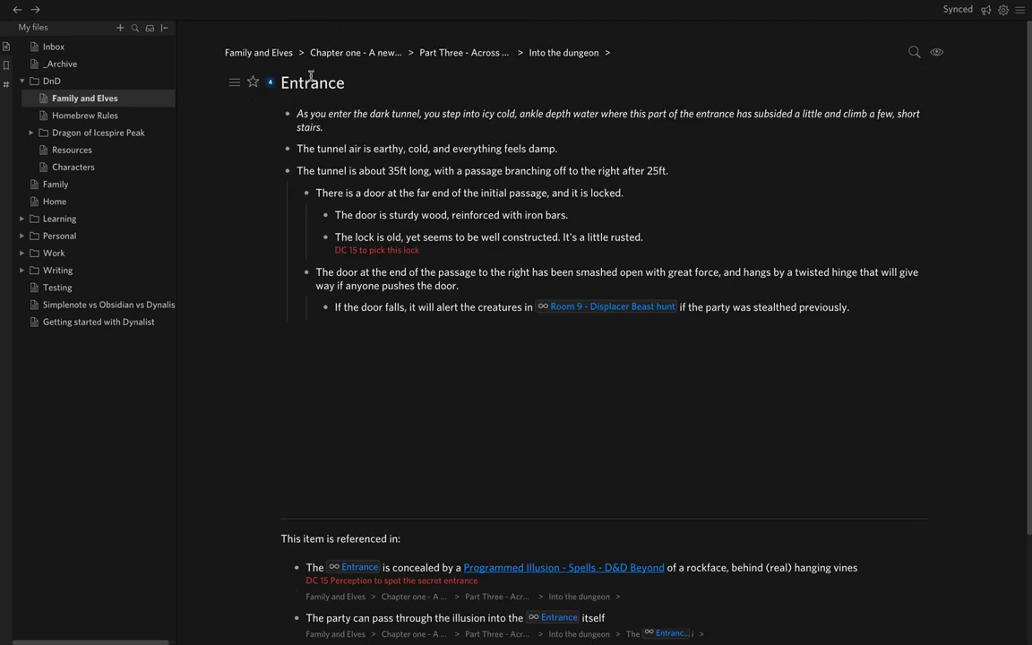
scroll(569, 438, "down", 3)
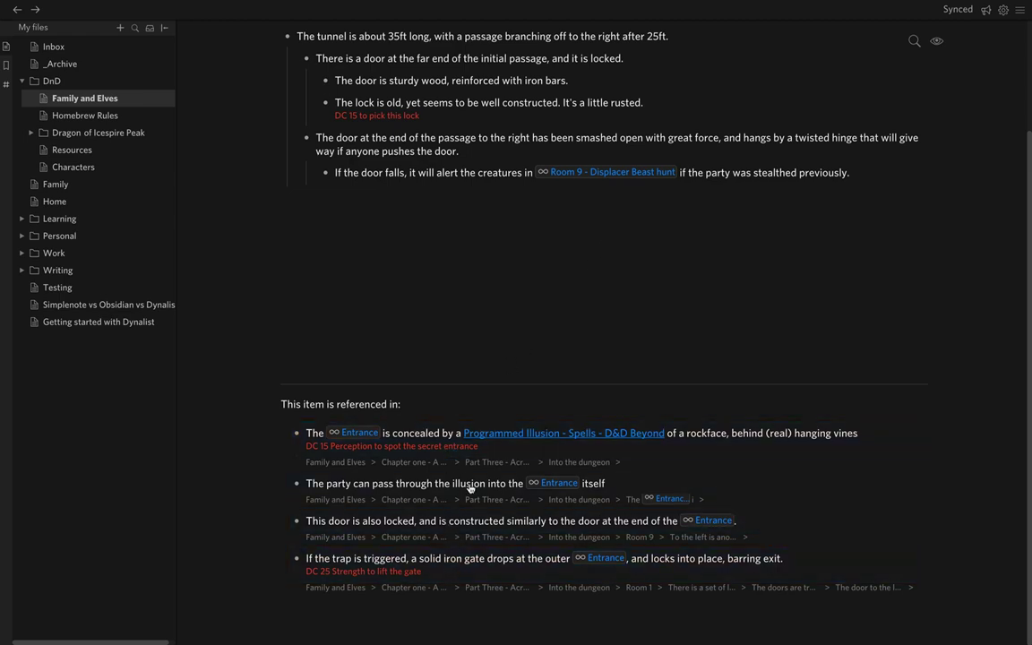
scroll(530, 316, "up", 3)
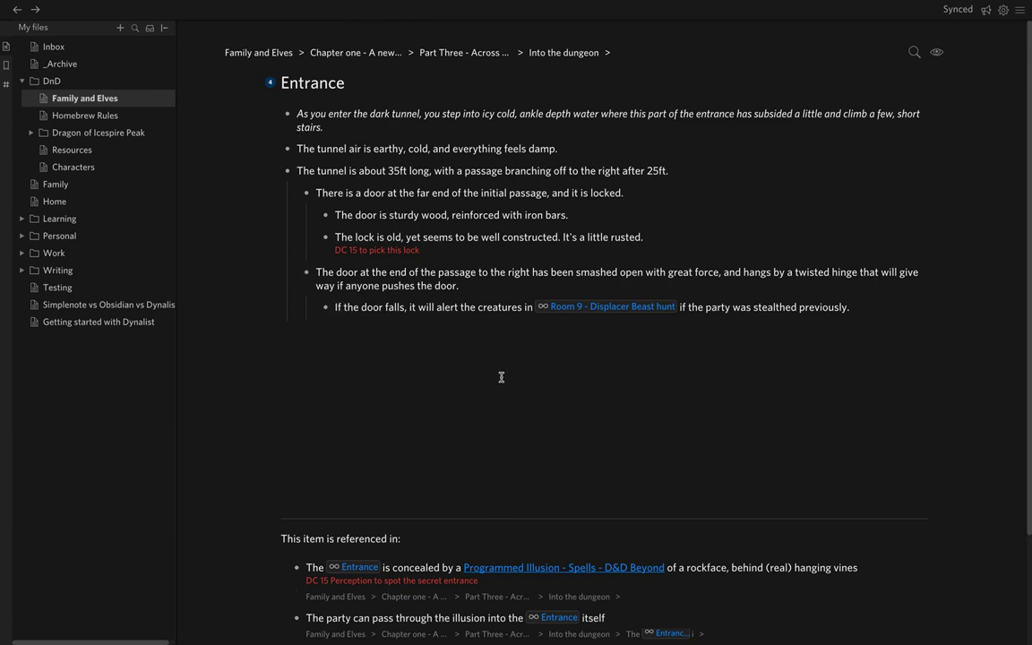
left_click(249, 54)
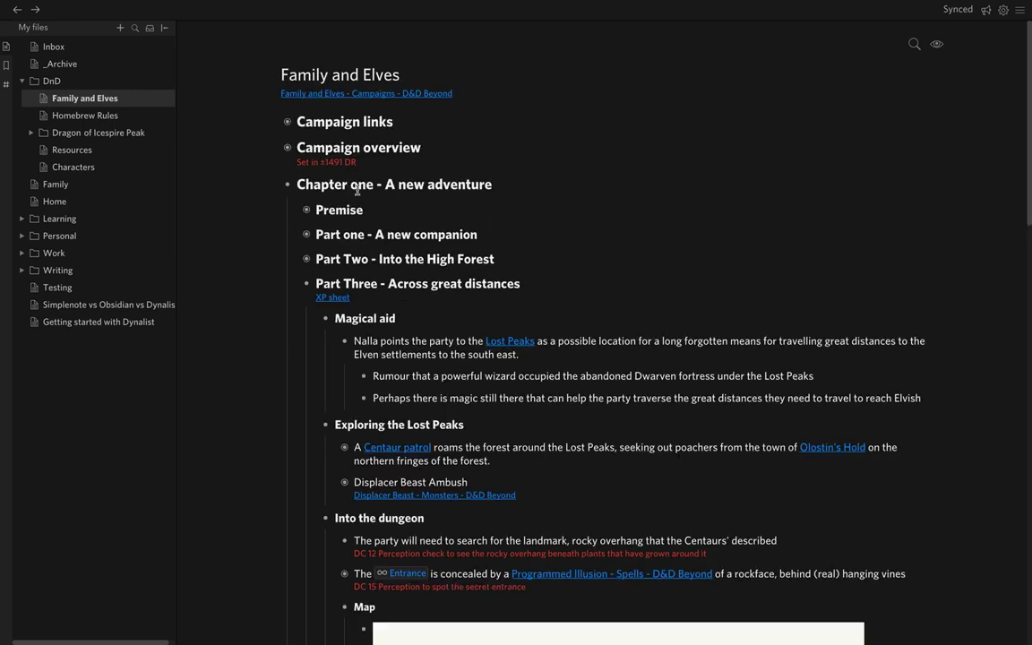
Step: Collapse Chapter one, look through the contents of Chapter two, and collapse Part Six - Into Evereska and Chapter two itself
left_click(277, 184)
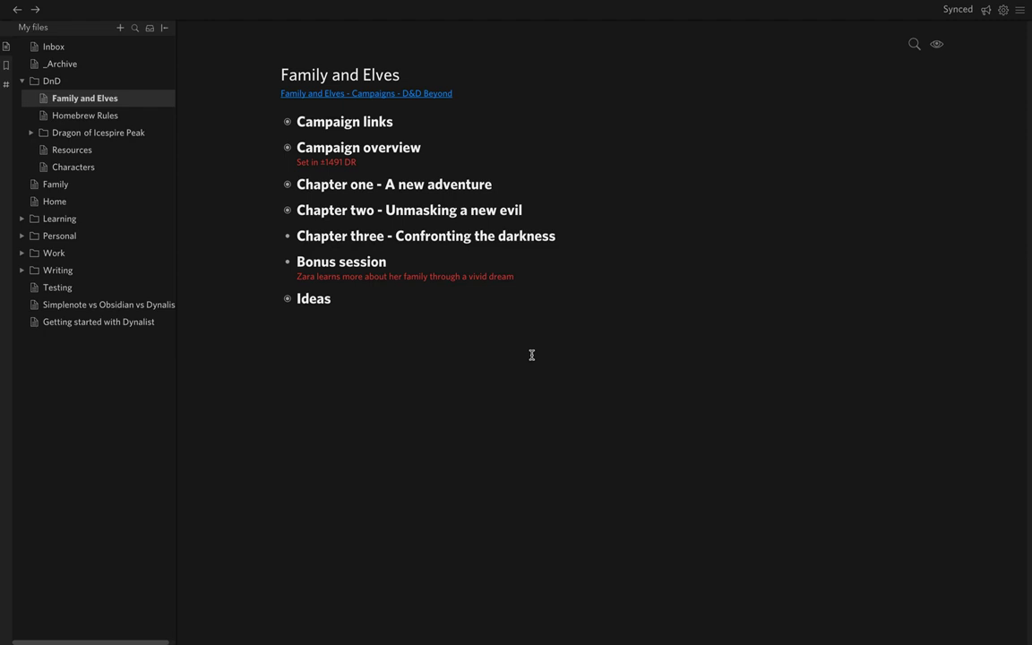
left_click(288, 211)
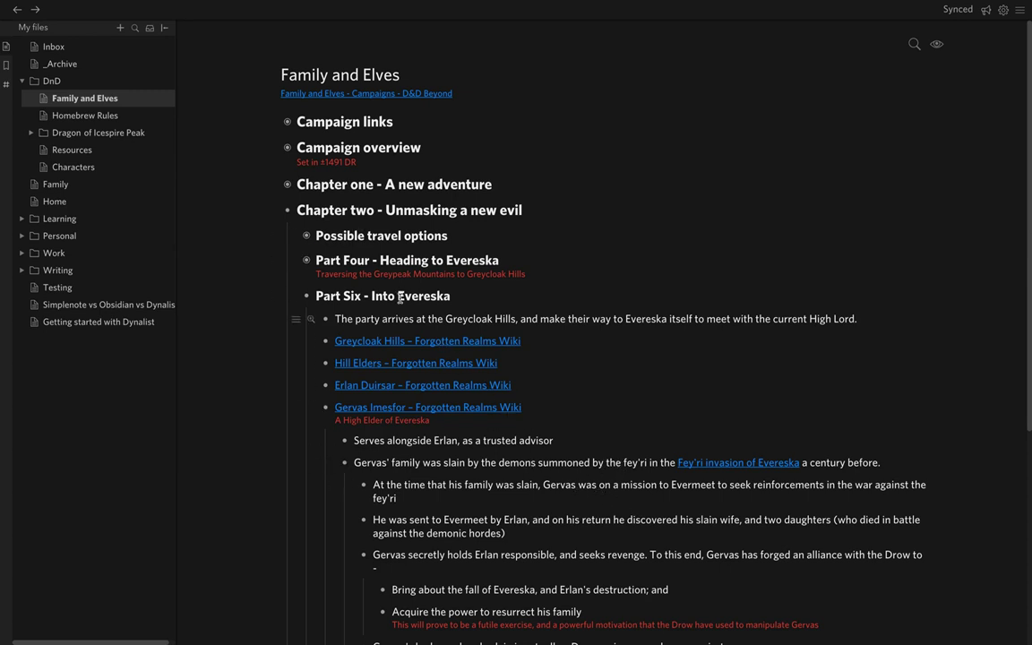
scroll(562, 508, "down", 4)
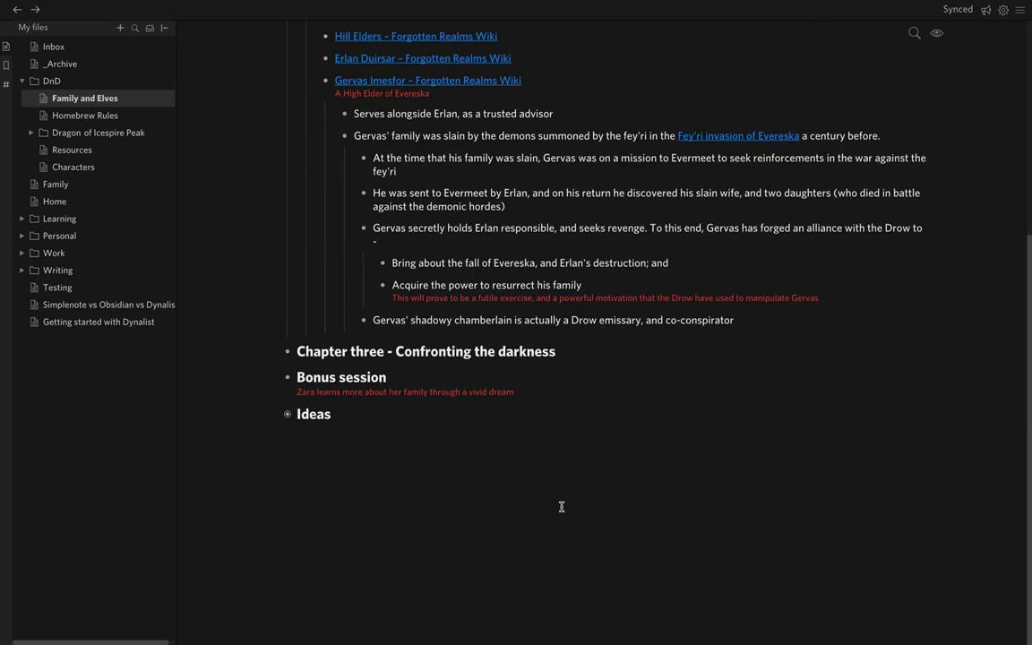
scroll(562, 506, "up", 4)
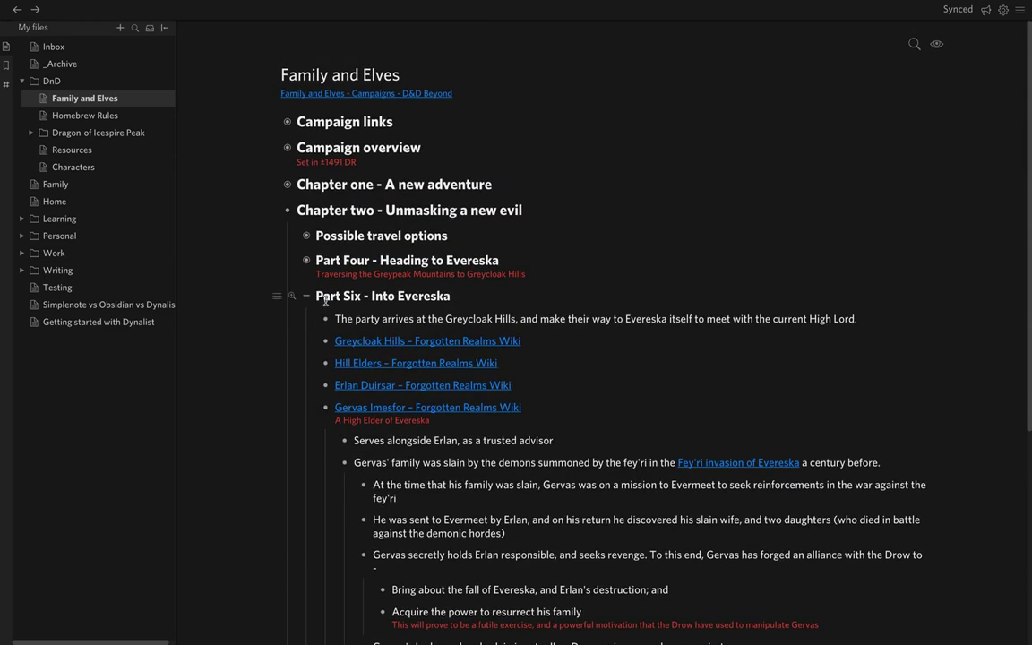
left_click(305, 297)
left_click(287, 211)
Step: Switch to Obsidian and read the Elves and Family Campaign note from Campaign links through Protagonists and Antagonists
key("super+Tab")
key("super+Tab")
key("super+Tab")
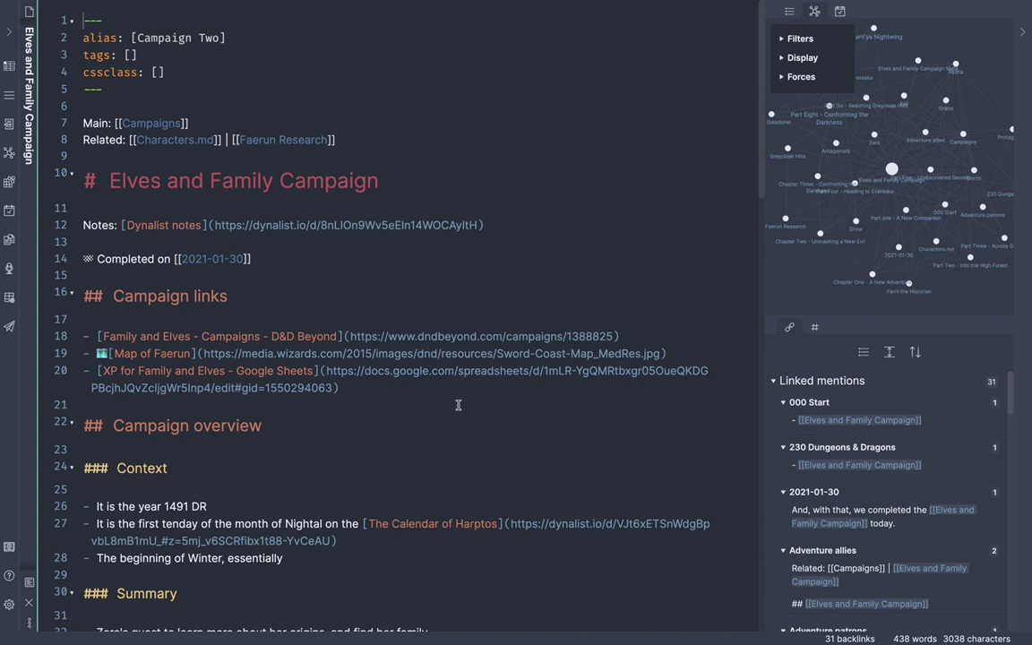
scroll(458, 404, "down", 2)
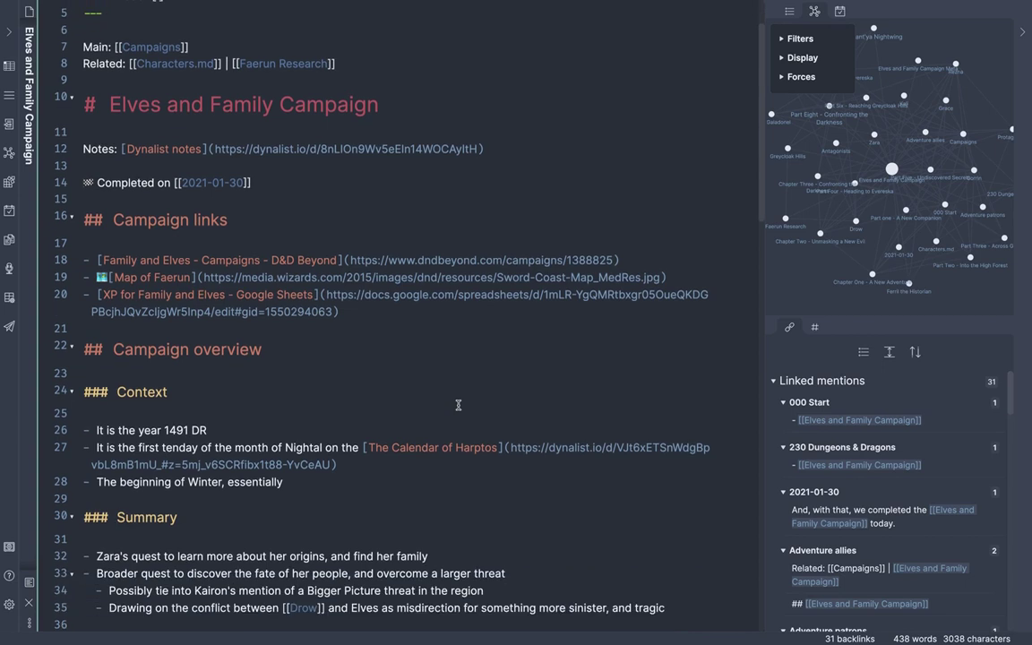
scroll(258, 418, "down", 2)
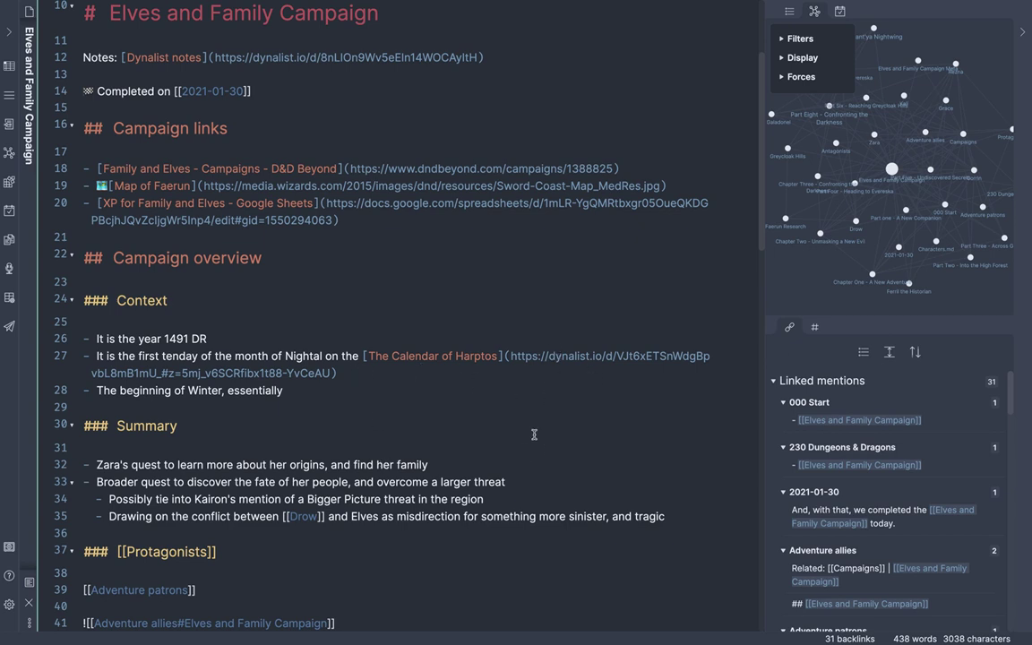
scroll(534, 434, "down", 5)
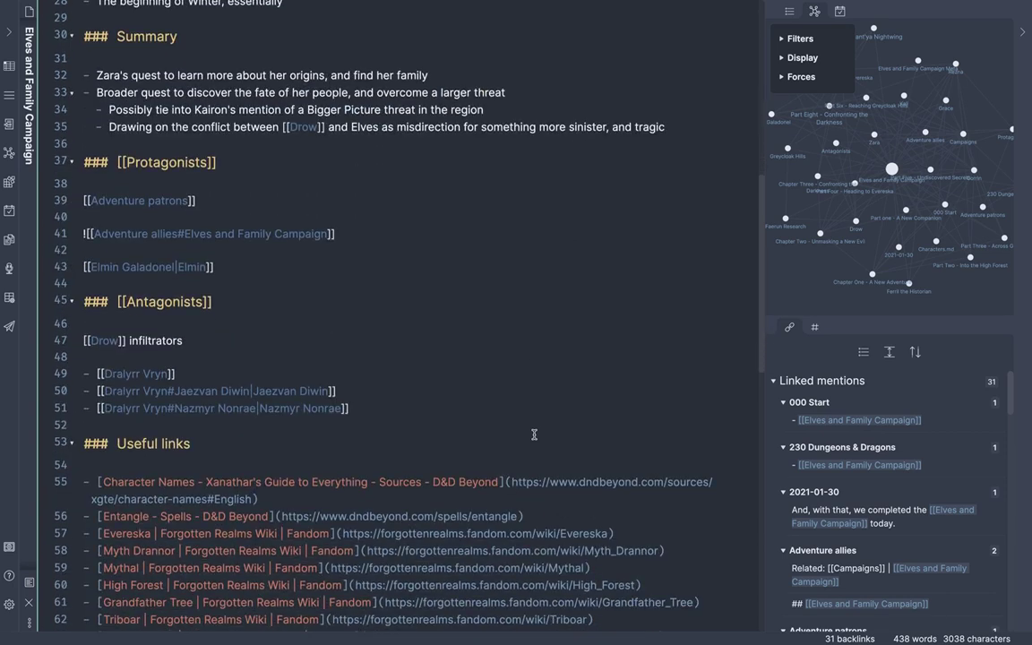
Step: Look at the campaign note's file options, then review its Useful links, The Characters and The Adventure sections
left_click(34, 622)
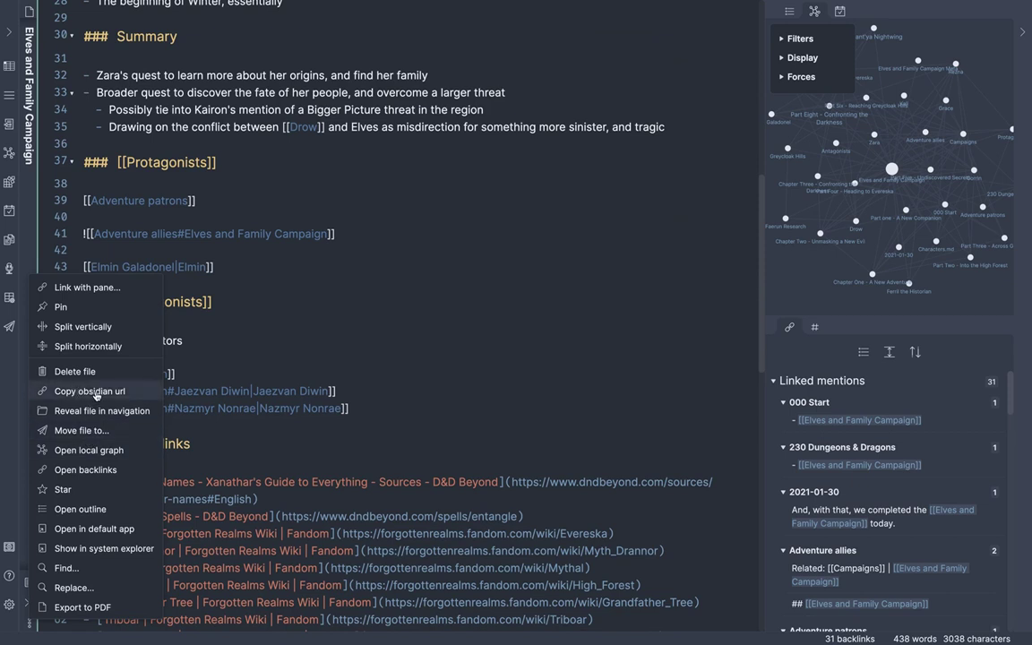
left_click(492, 385)
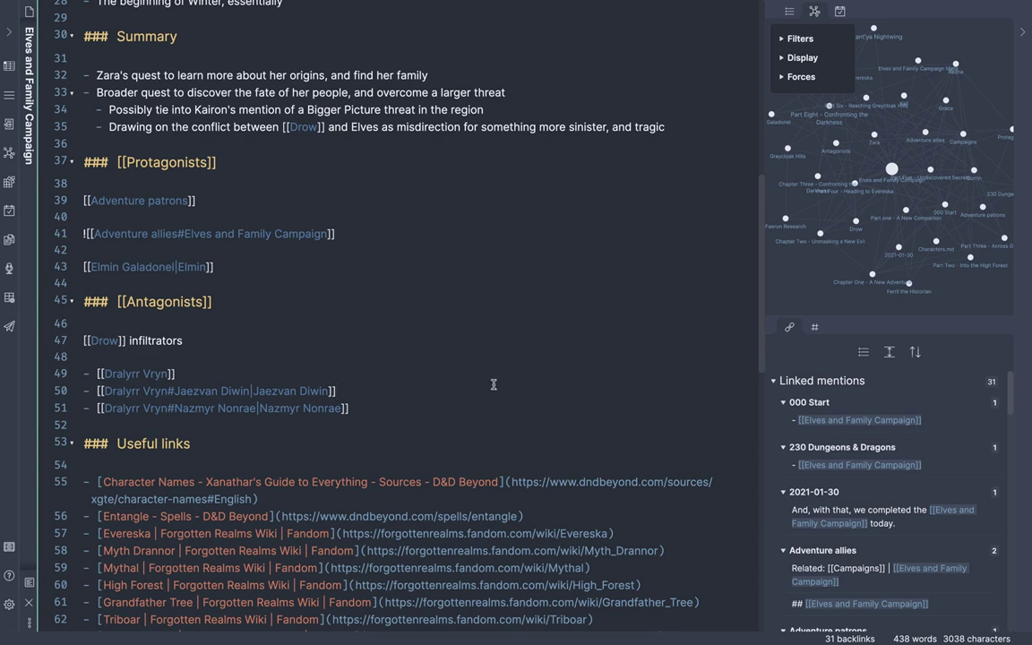
scroll(459, 330, "up", 3)
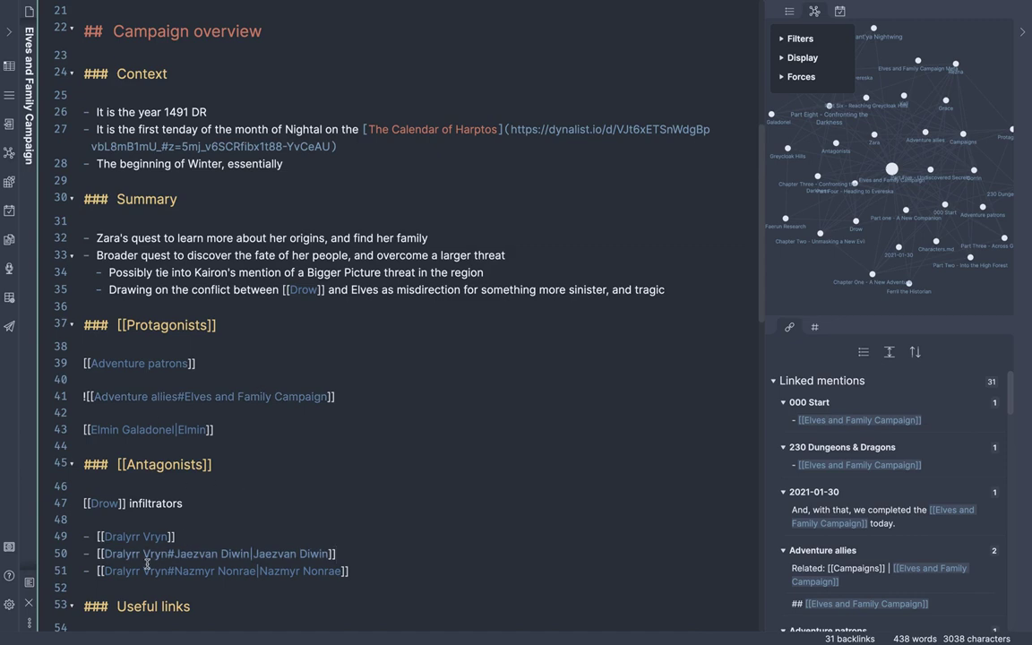
scroll(382, 488, "down", 7)
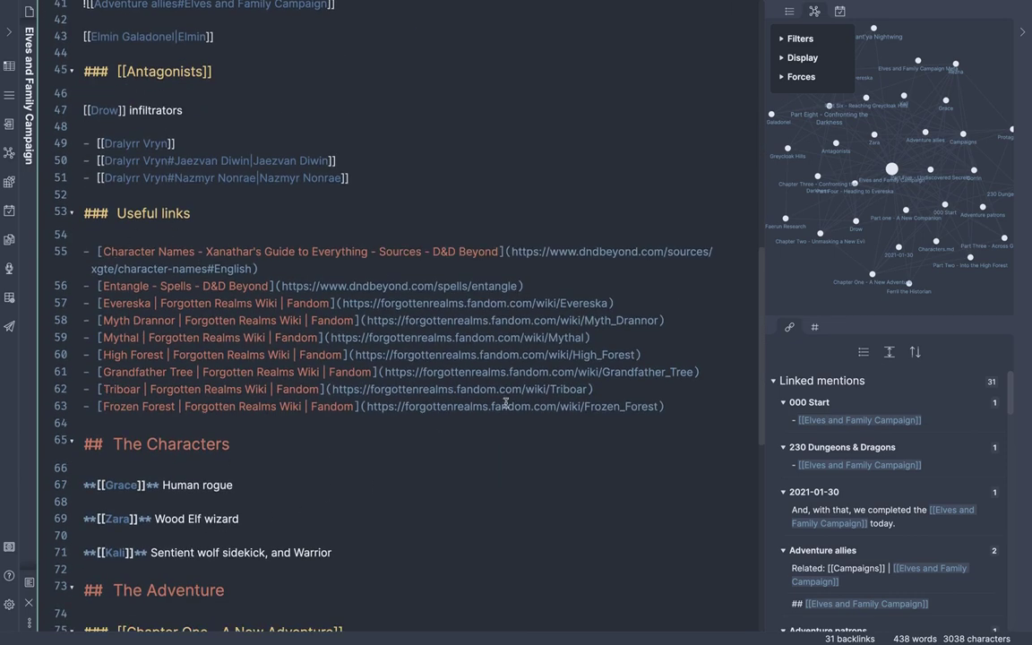
scroll(495, 479, "down", 5)
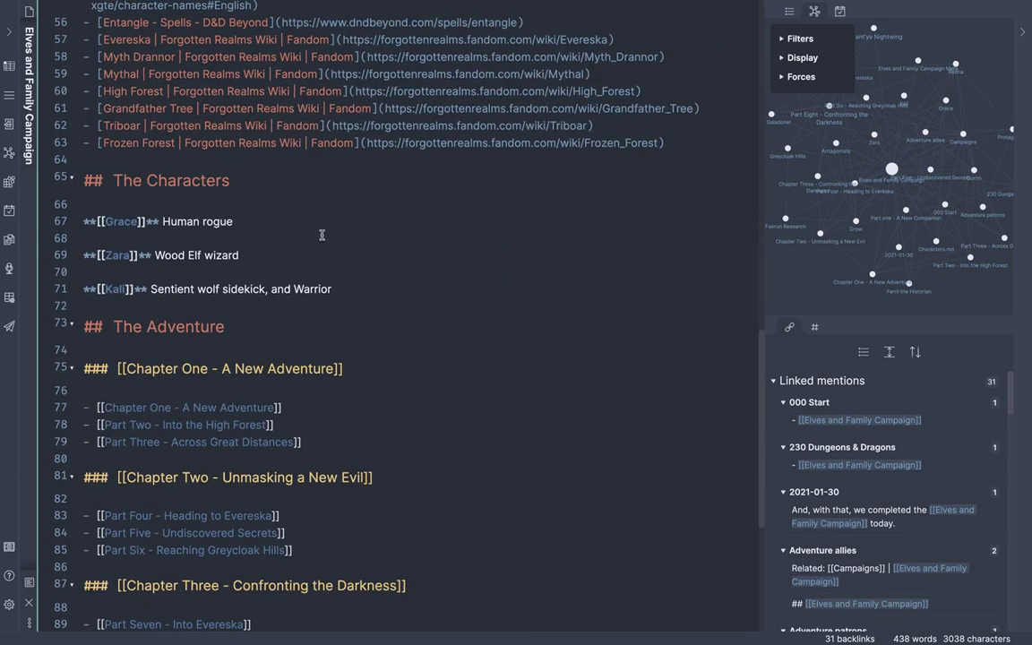
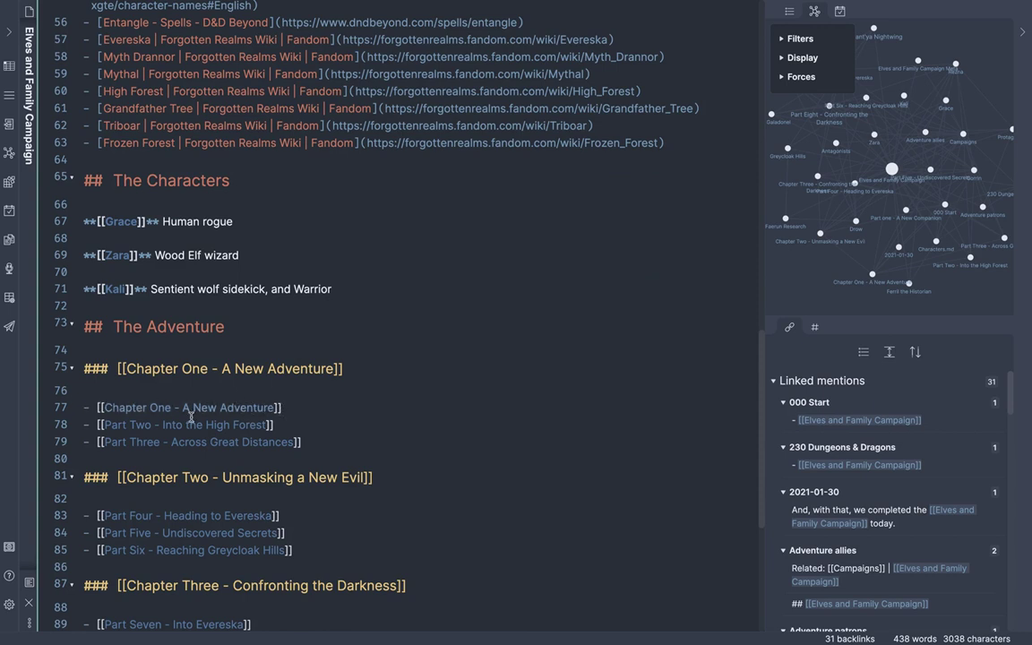
Step: Show the Elves and Family Campaign note in preview mode and review its rendered links, characters and chapters
left_click(30, 582)
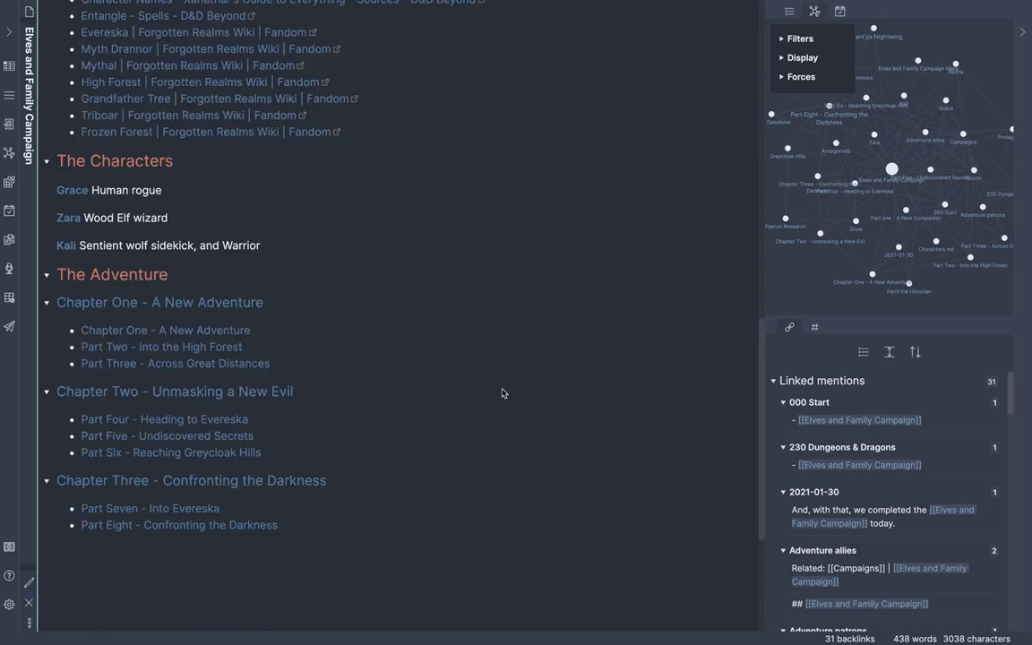
scroll(502, 393, "up", 4)
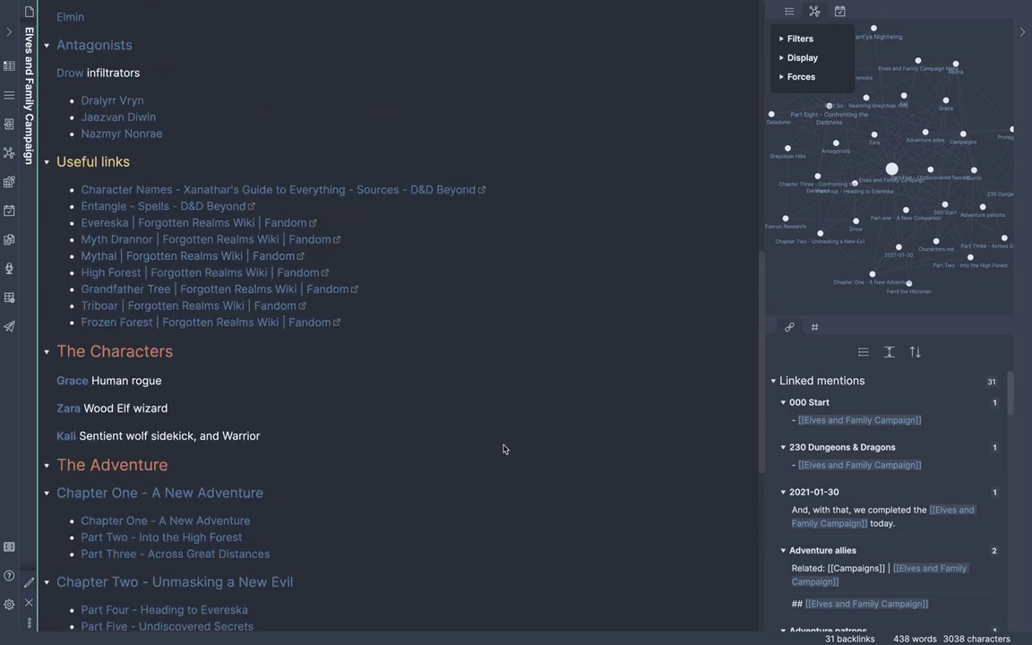
scroll(504, 449, "down", 4)
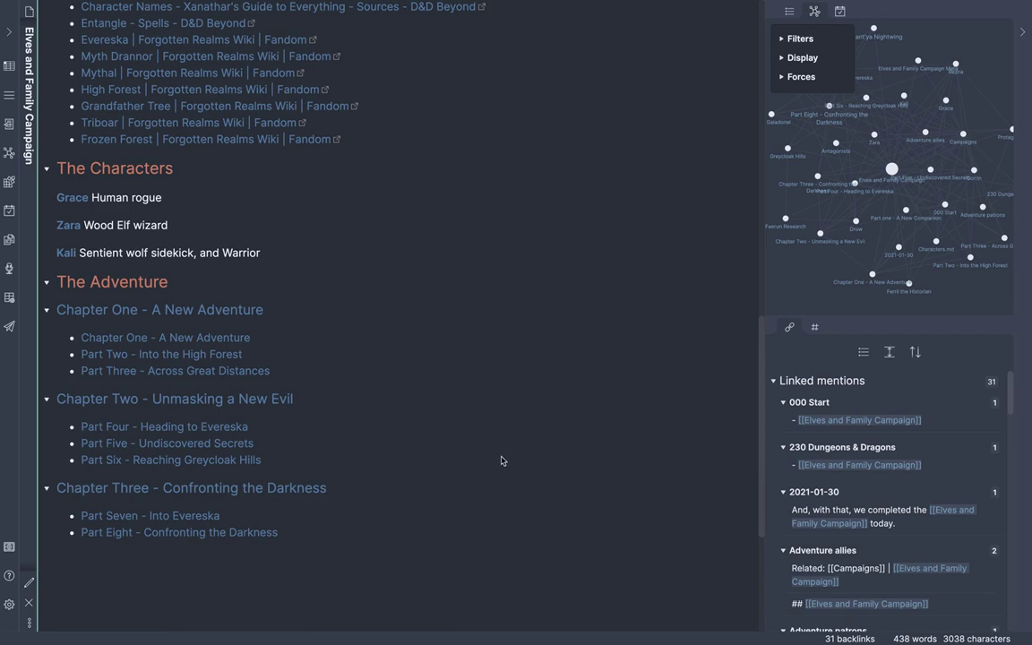
Step: Open the Grace note from The Characters section in a new pane and show it in preview mode
mouse_move(75, 200)
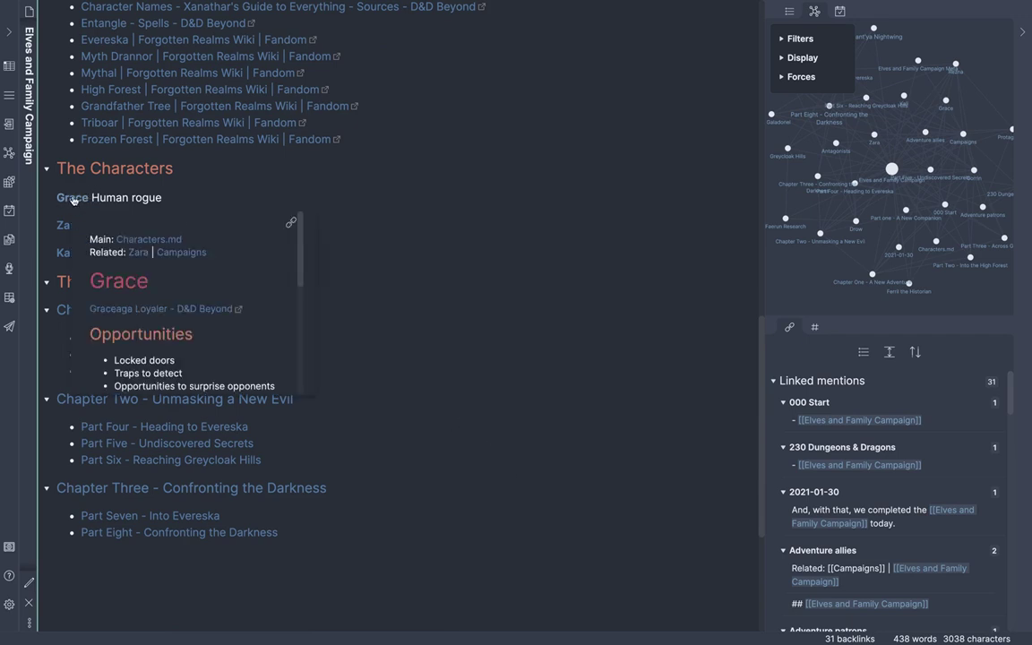
left_click(72, 198, "ctrl")
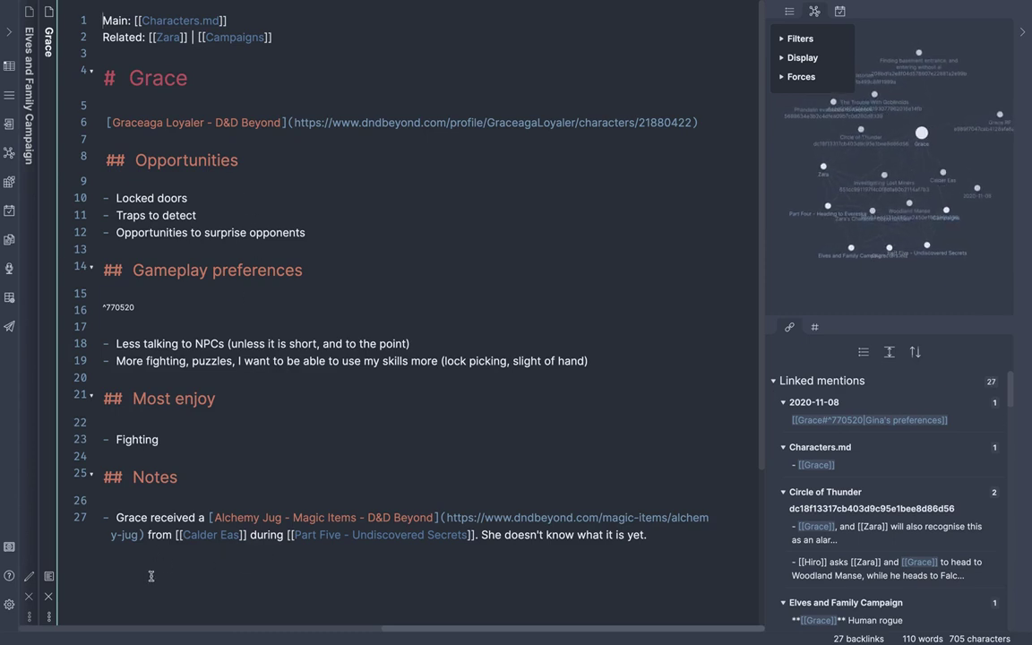
left_click(51, 578)
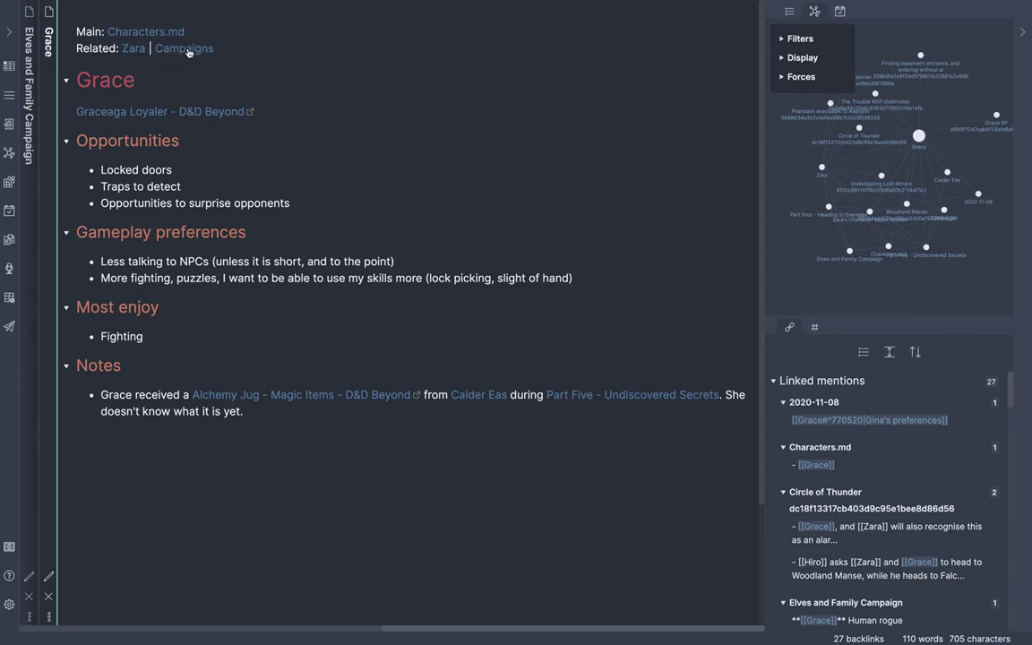
Step: Open the Characters.md note linked from Grace, then switch to Dynalist and open the Characters document for comparison
mouse_move(146, 36)
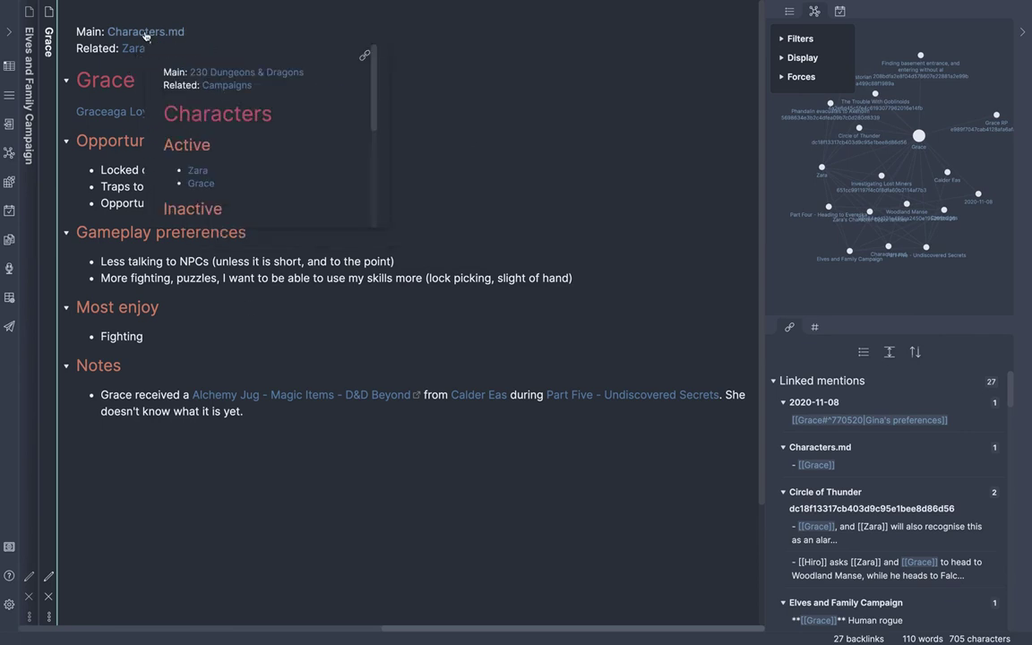
left_click(145, 36)
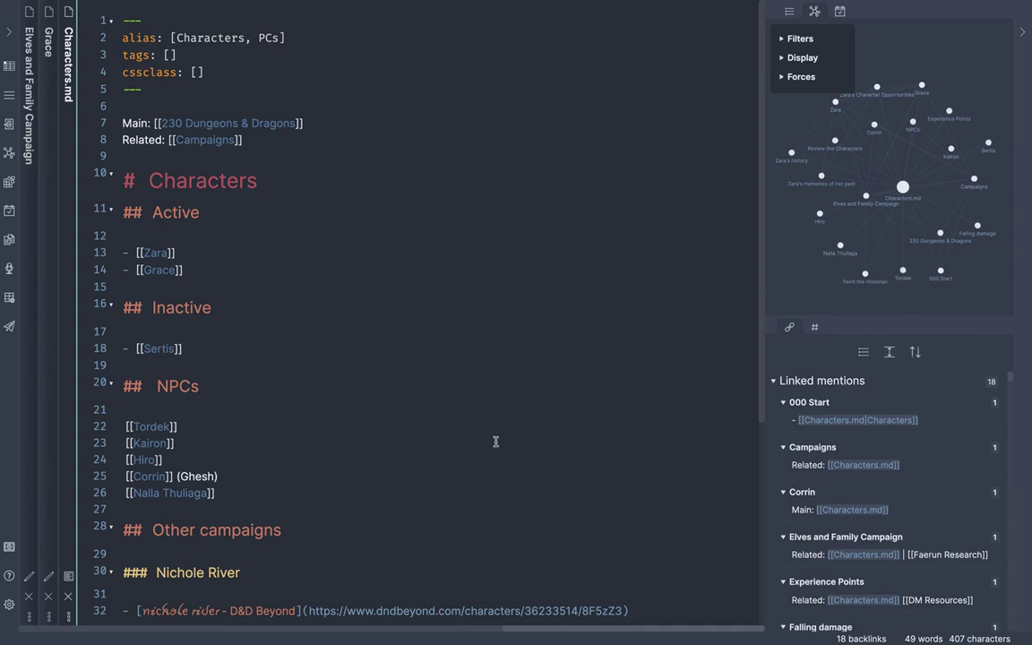
key("super+Tab")
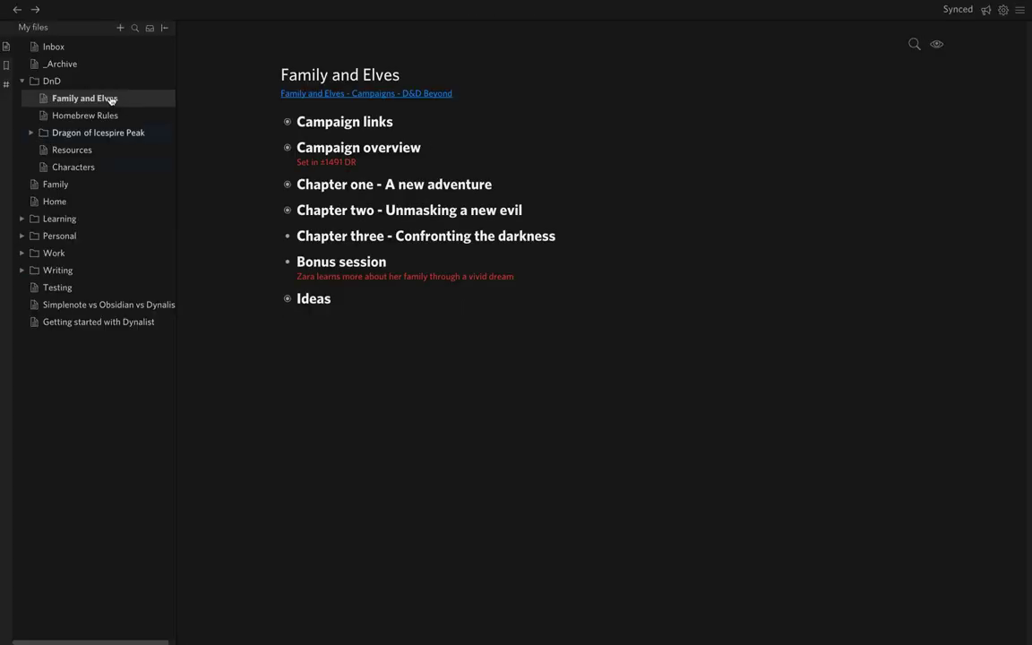
left_click(76, 169)
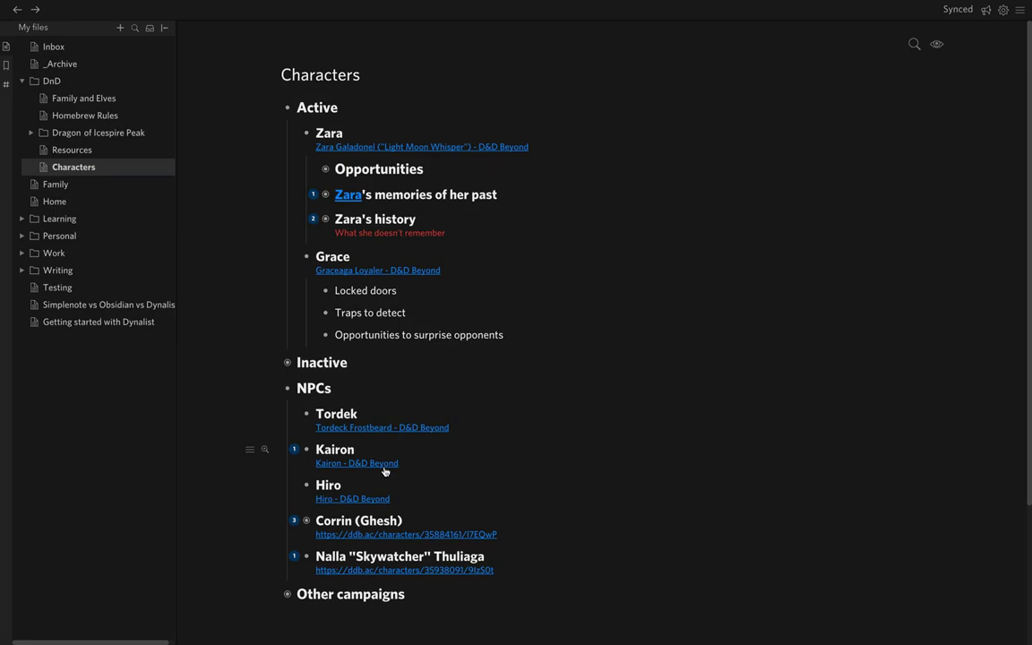
Step: Switch back to Obsidian and show the Characters.md note in preview mode
key("super+Tab")
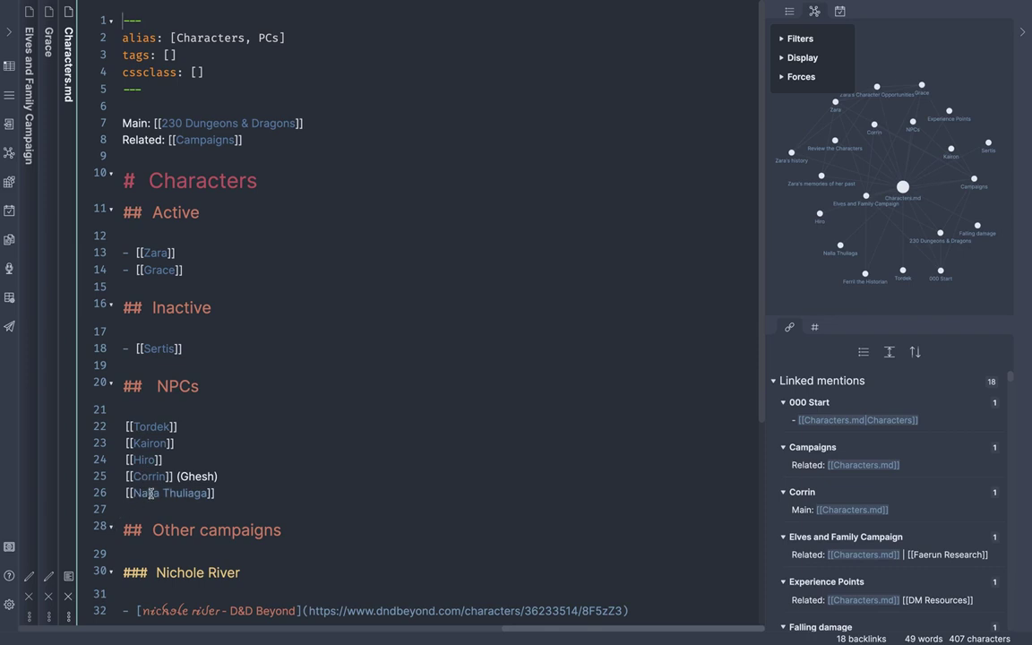
left_click(71, 576)
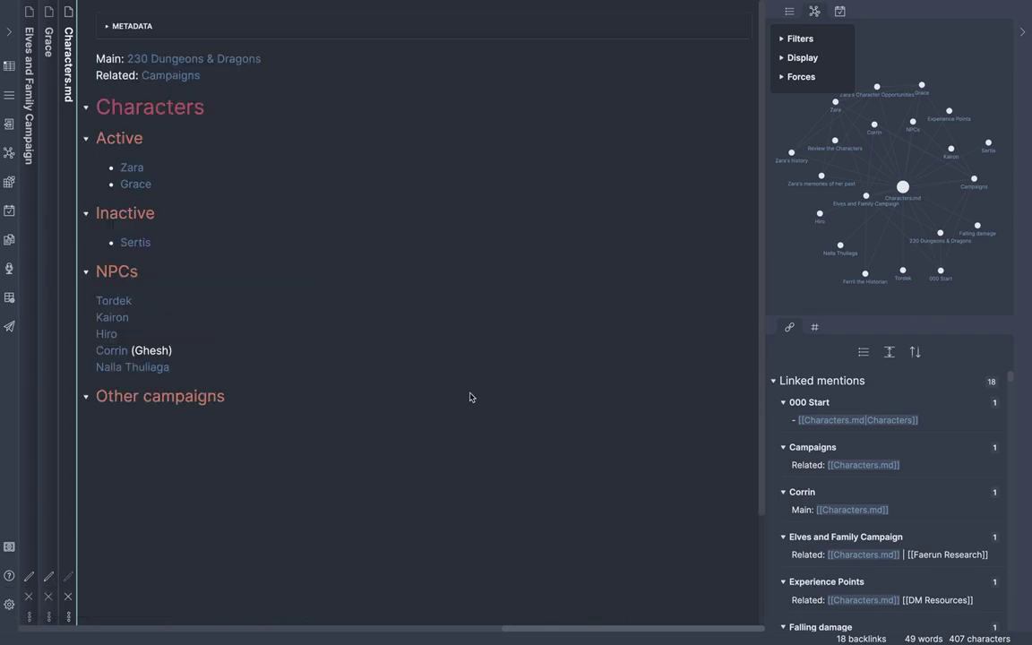
Step: Open the Nalla Thuliaga note in a new pane, view it in preview and edit modes, and close the pane
left_click(142, 369)
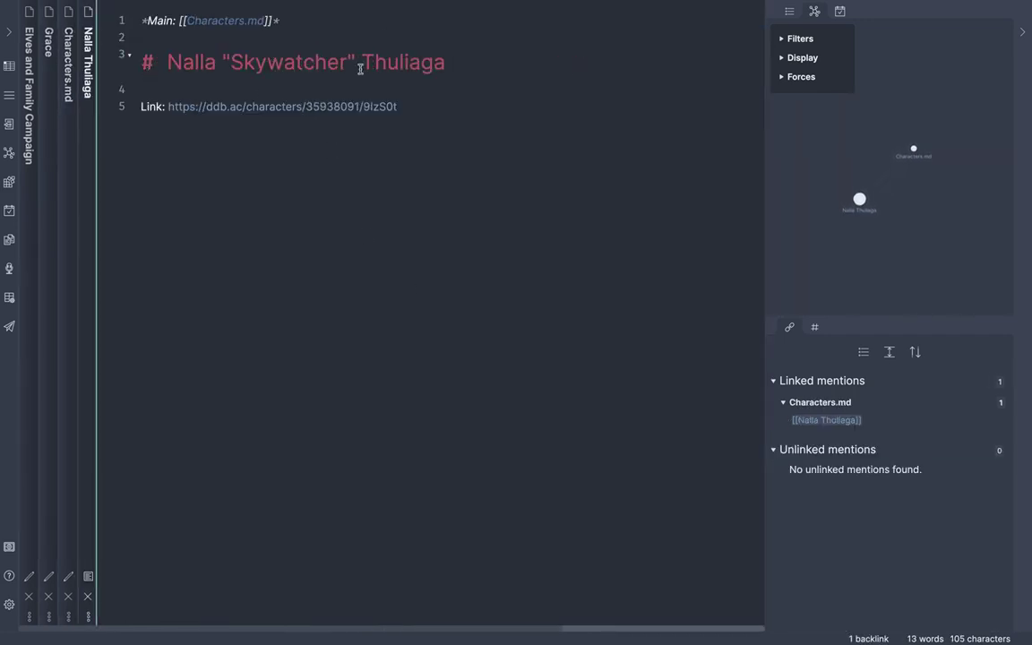
left_click(88, 578)
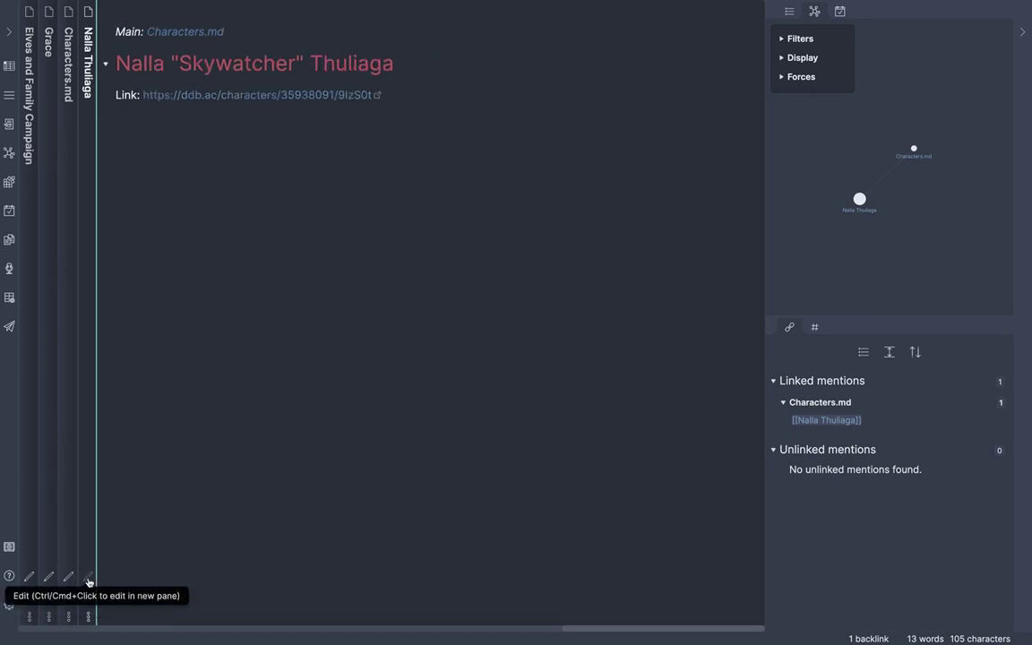
key("ctrl+e")
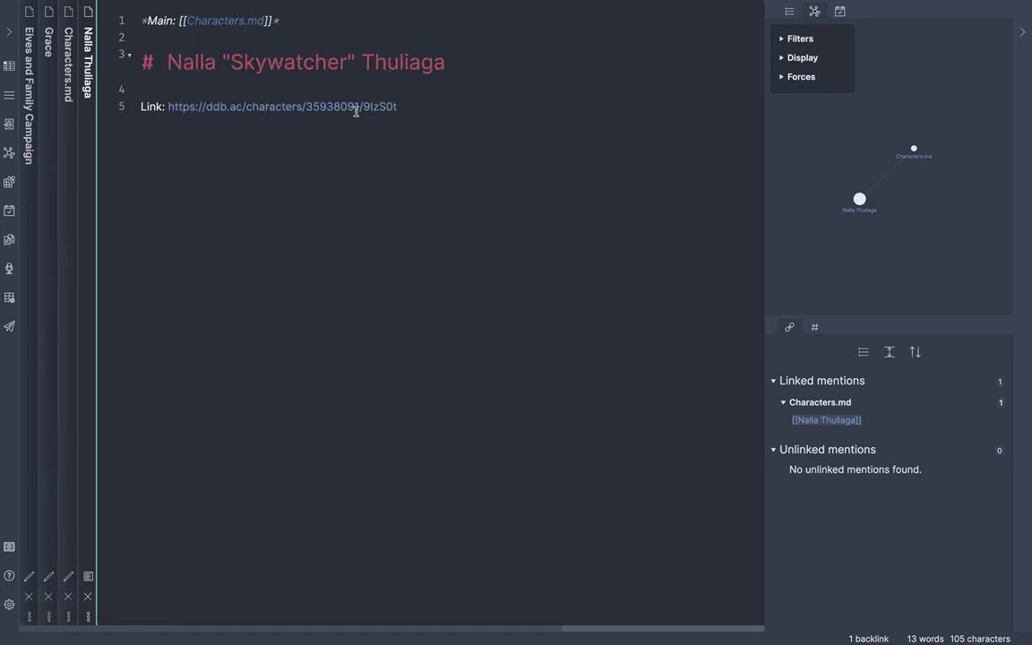
left_click(88, 597)
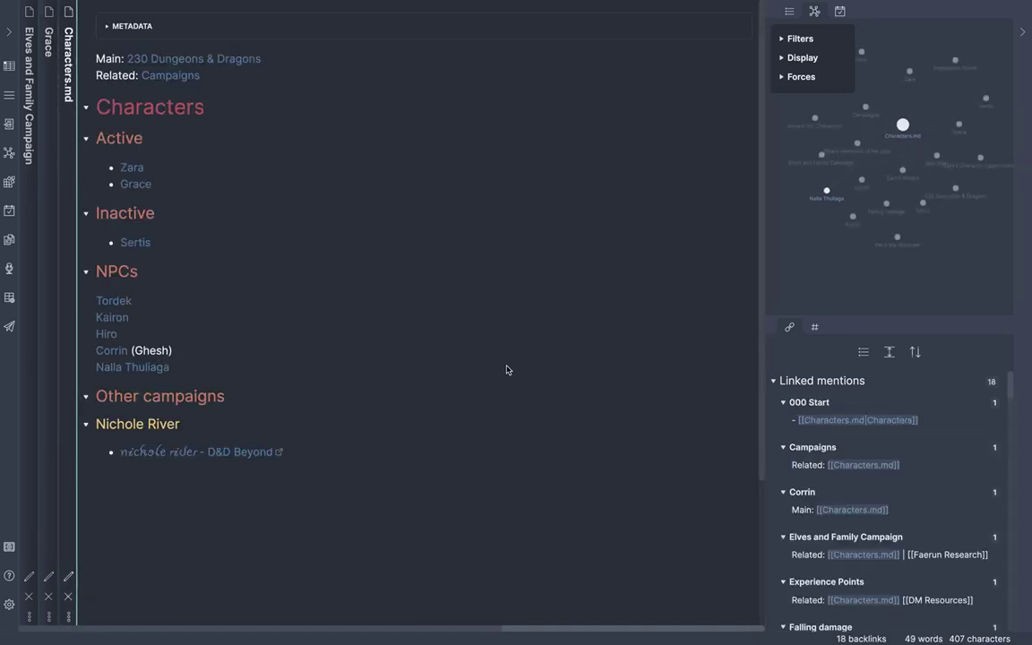
Step: Open the Corrin note from the NPCs section of Characters.md and show it in preview mode
left_click(111, 351)
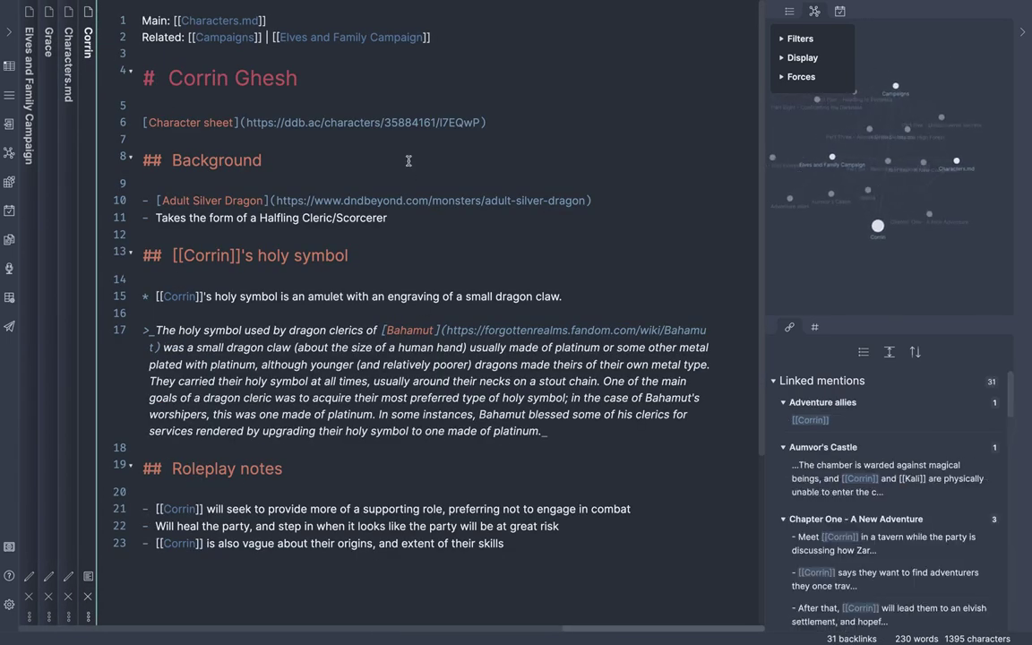
left_click(95, 578)
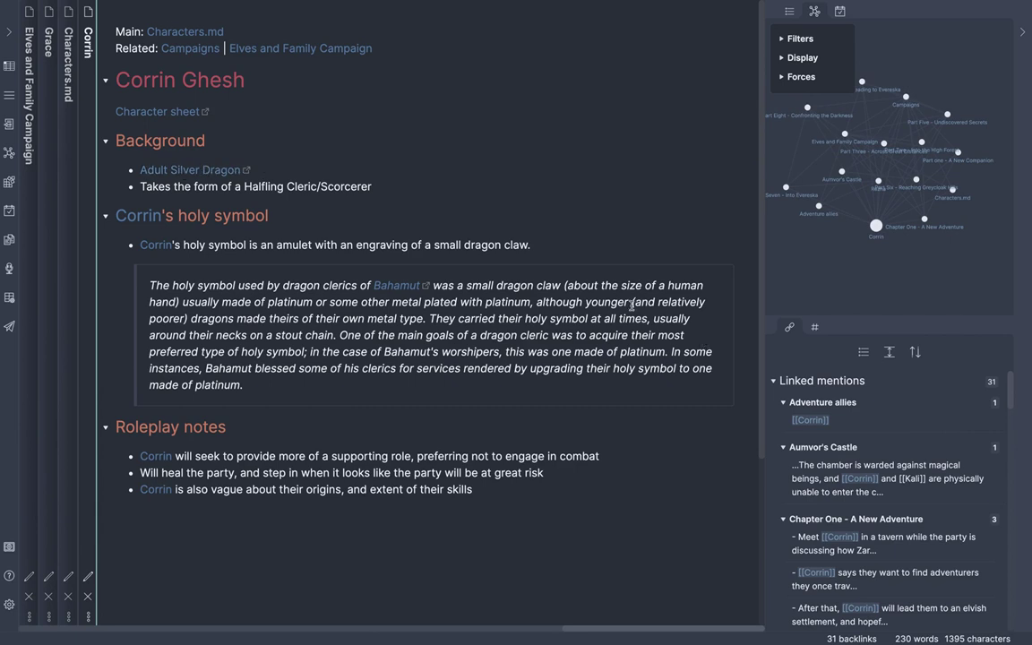
Step: Close the Corrin, Characters.md and Grace panes, leaving only the Elves and Family Campaign note open
left_click(88, 597)
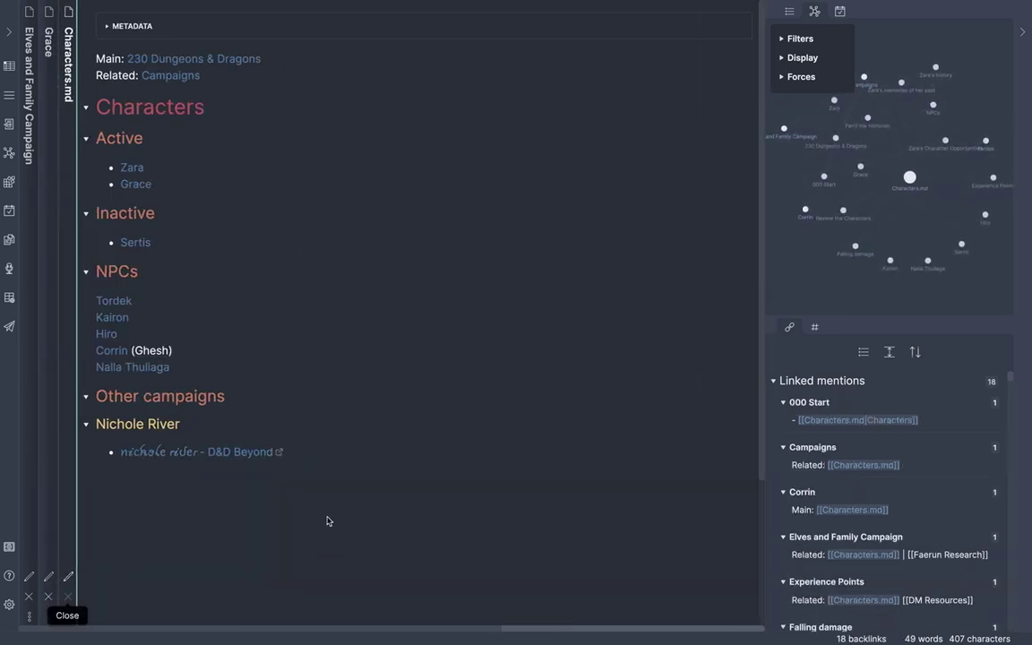
key("ctrl+w")
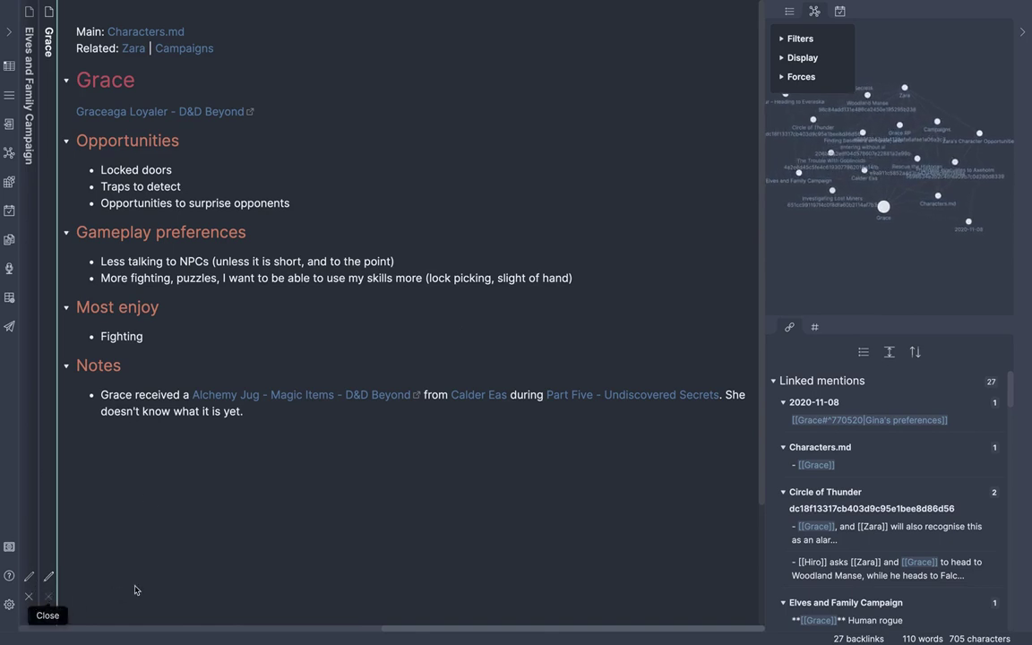
key("ctrl+w")
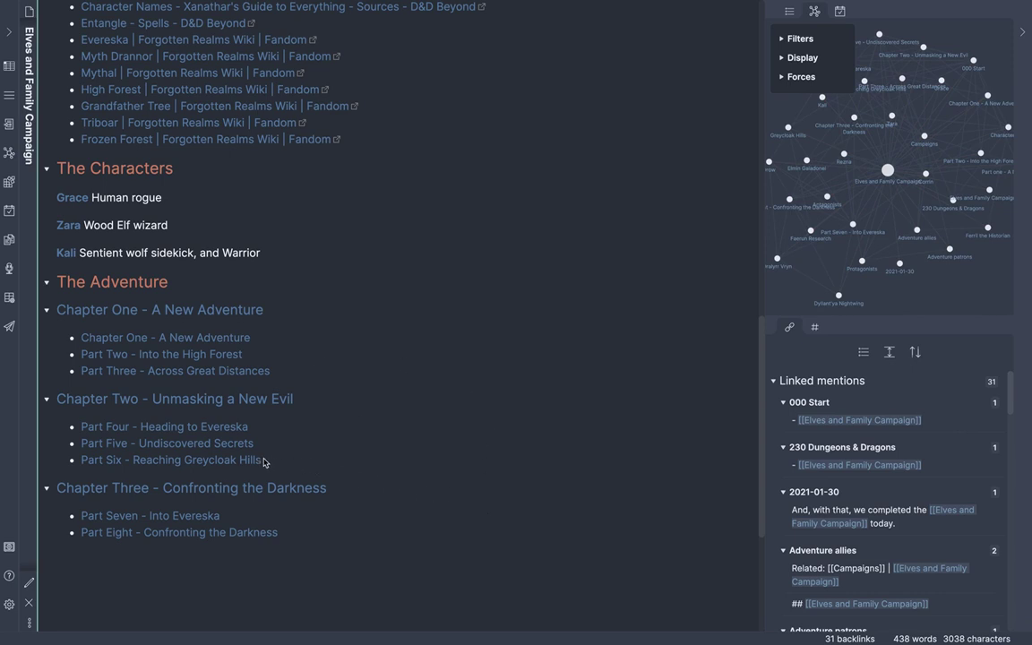
Step: Open the Part Five - Undiscovered Secrets note from Chapter Two and look over its characters, strong start, scenes and secrets
mouse_move(211, 463)
left_click(227, 445)
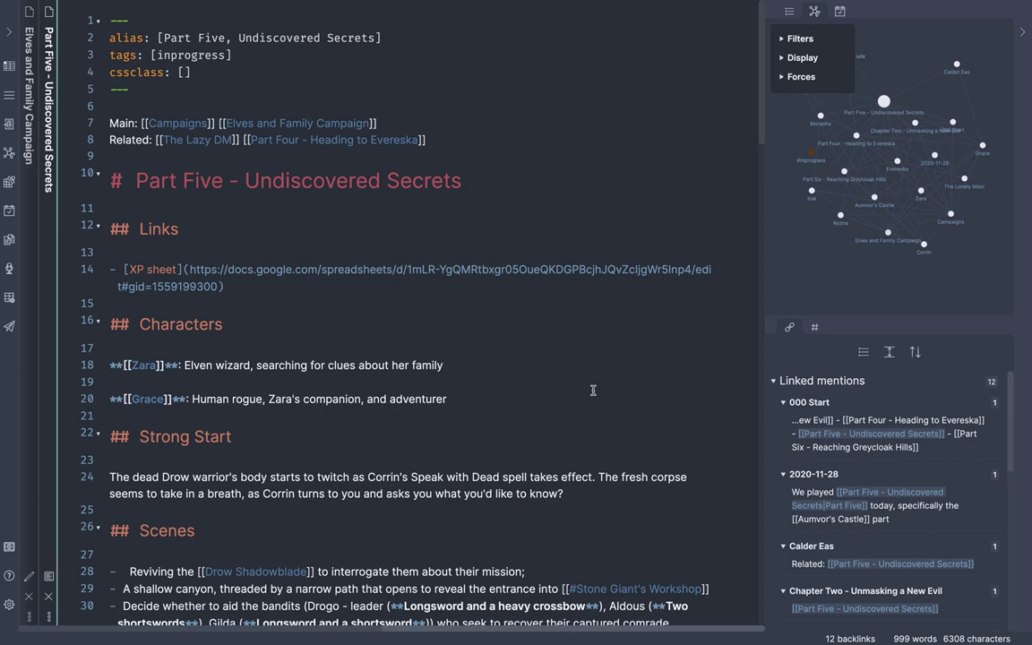
scroll(592, 391, "down", 5)
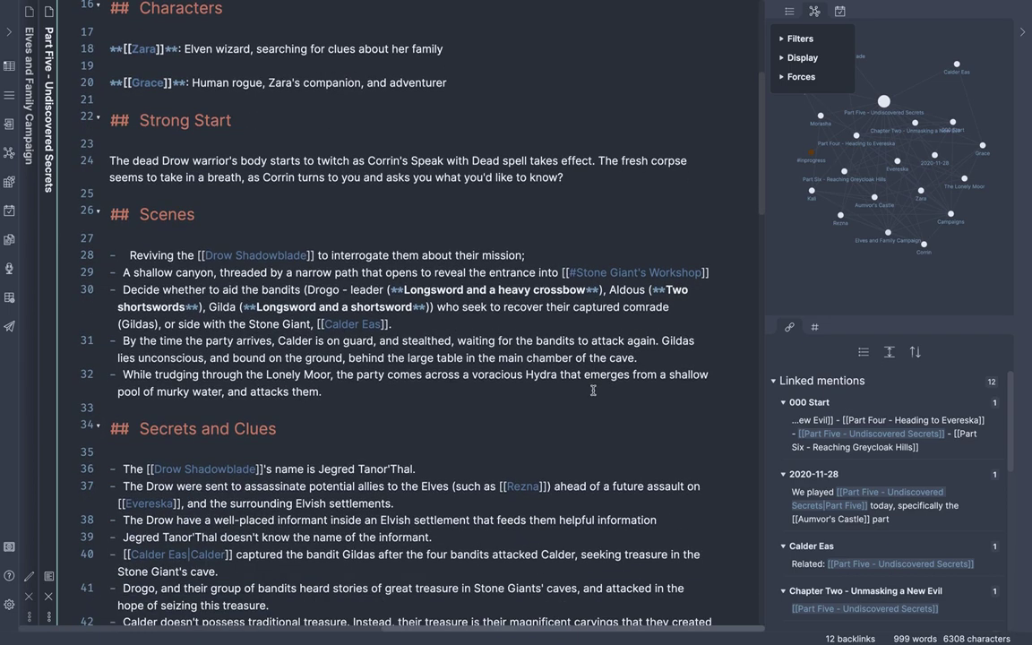
scroll(592, 390, "up", 3)
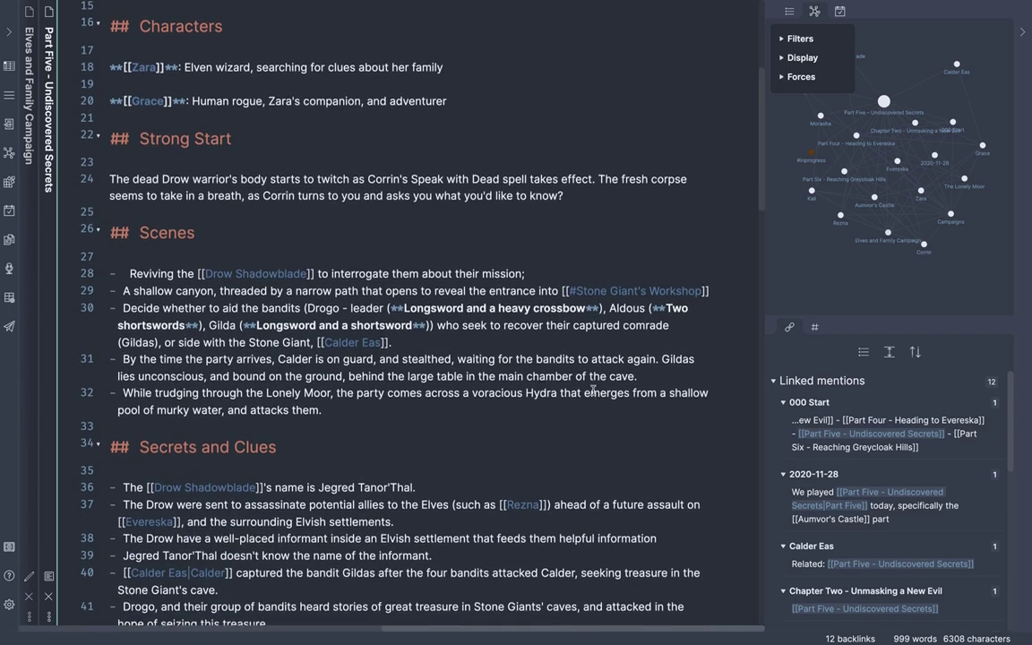
Step: Remove the extra space before "Reviving" in the first bullet under Scenes
left_click(131, 418)
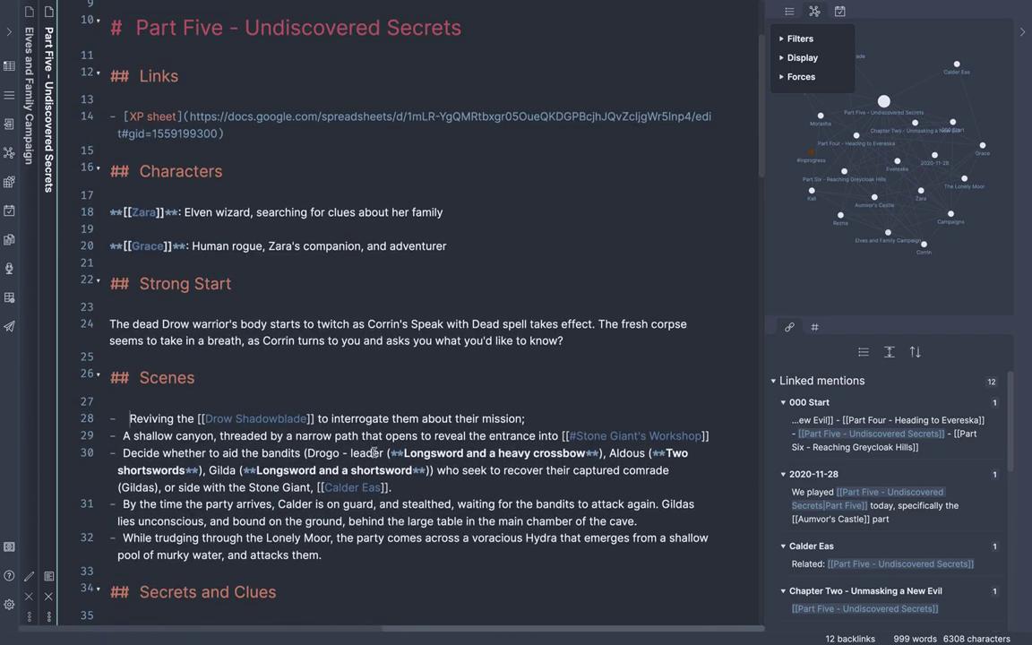
key("BackSpace")
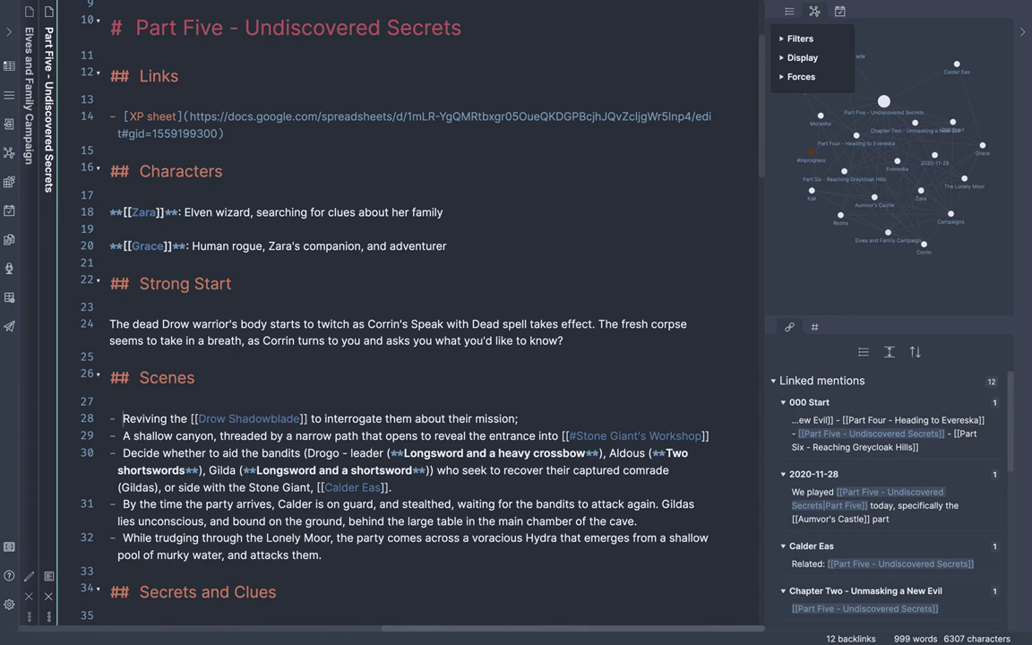
scroll(629, 242, "up", 3)
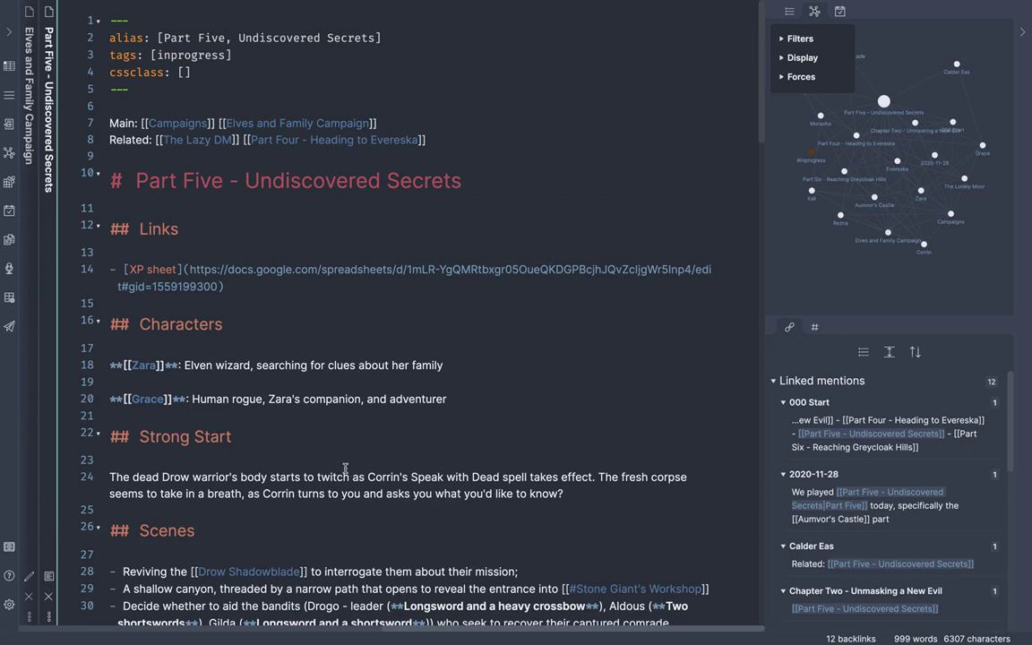
Step: Create a new note and insert the Lazy DM Prep Checklist template into it
key("ctrl+n")
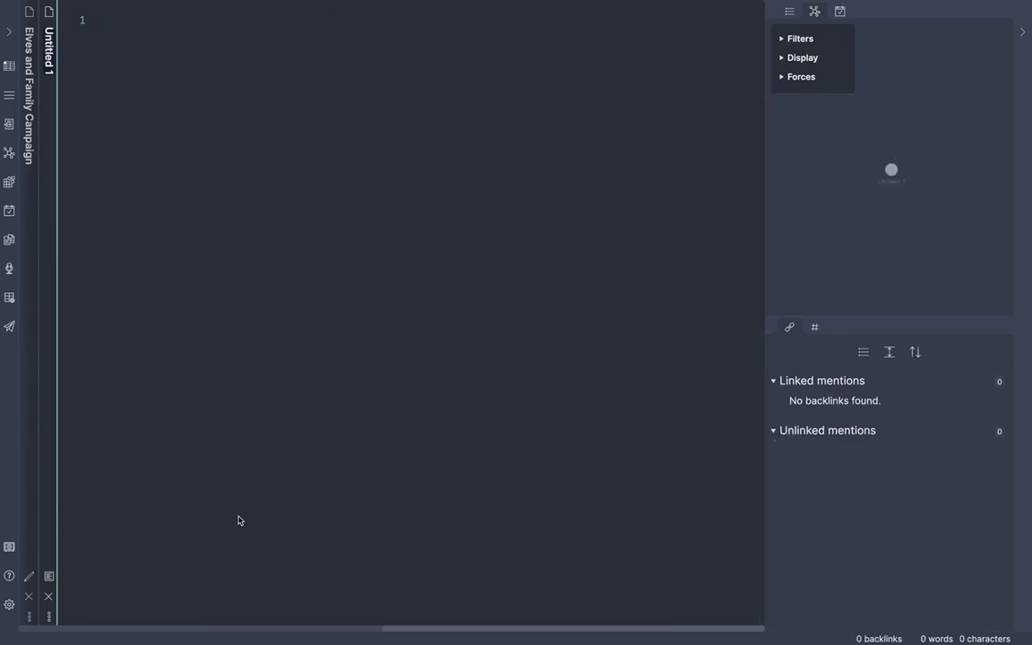
key("alt+e")
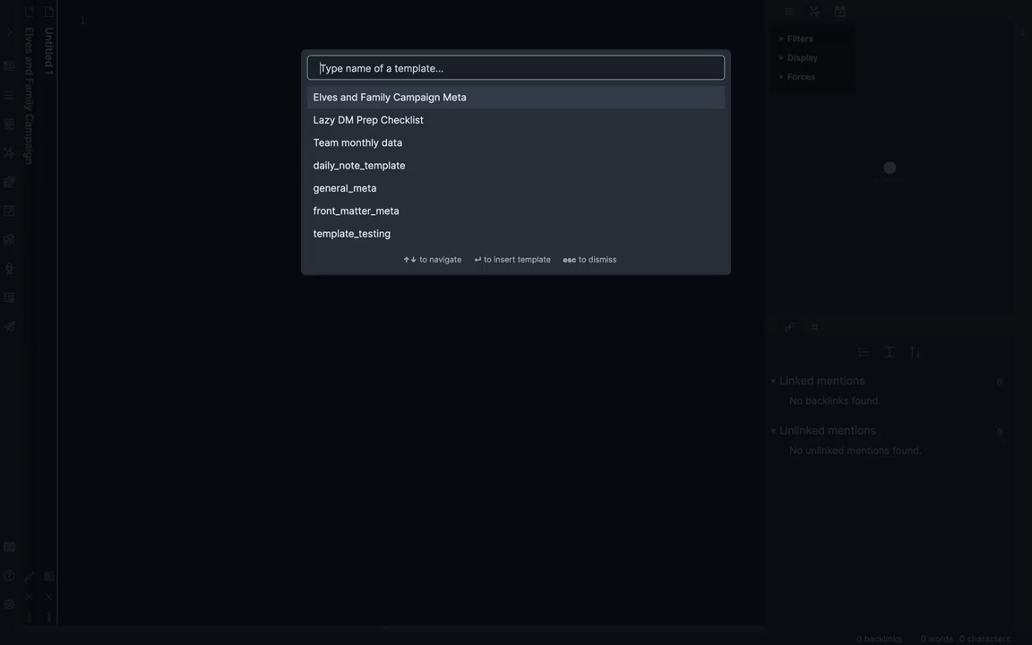
key("Down")
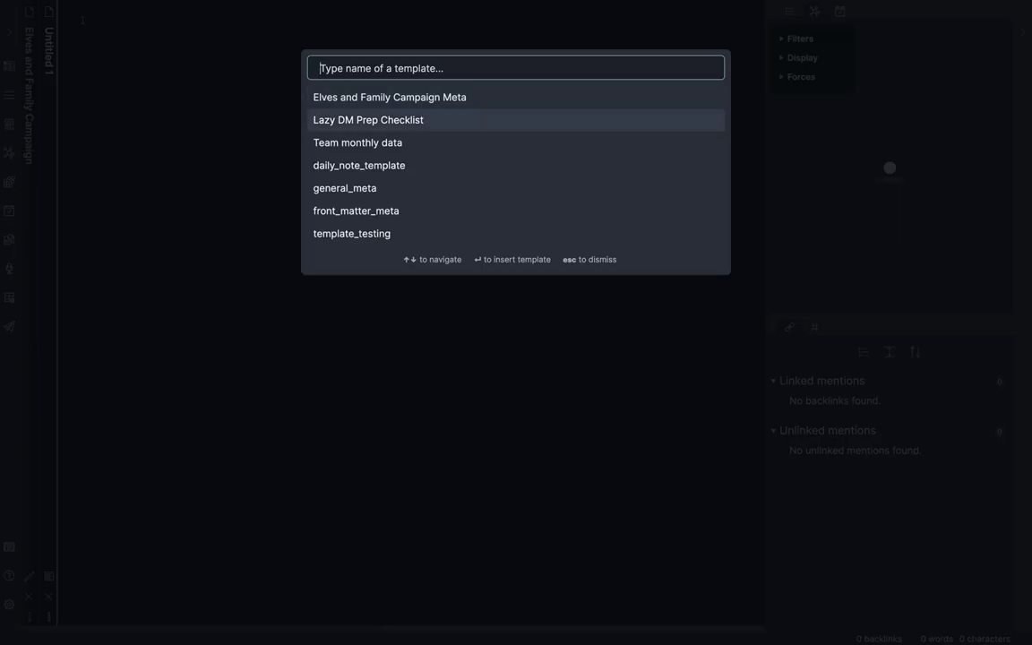
key("Return")
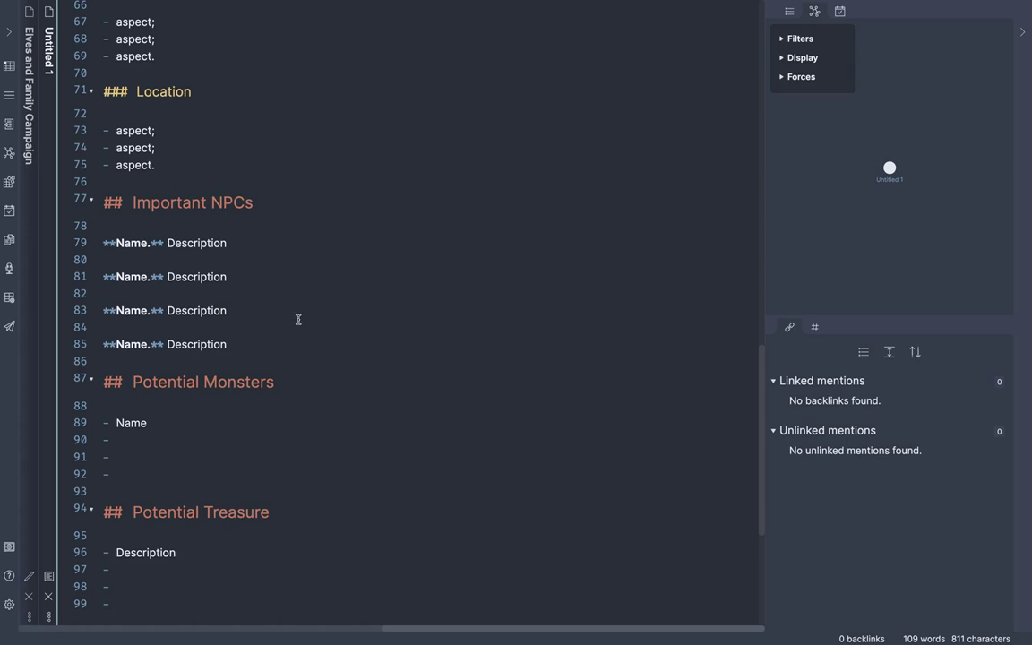
Step: Review the inserted template's sections from the front matter and Links through Scenes, Fantastic Locations, Important NPCs and Potential Treasure
scroll(299, 318, "up", 12)
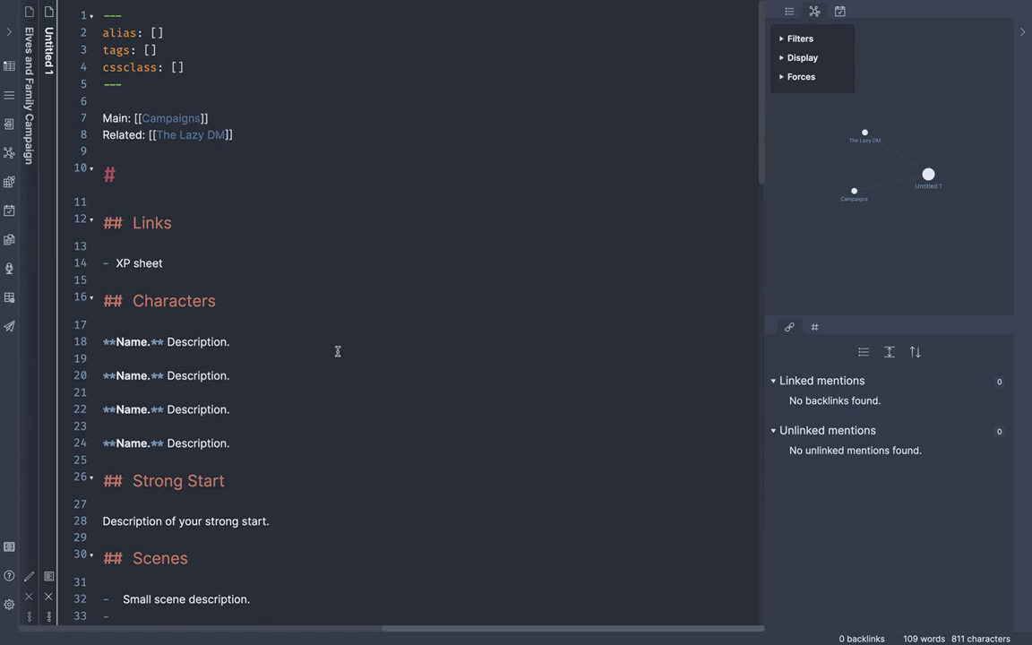
scroll(341, 345, "down", 3)
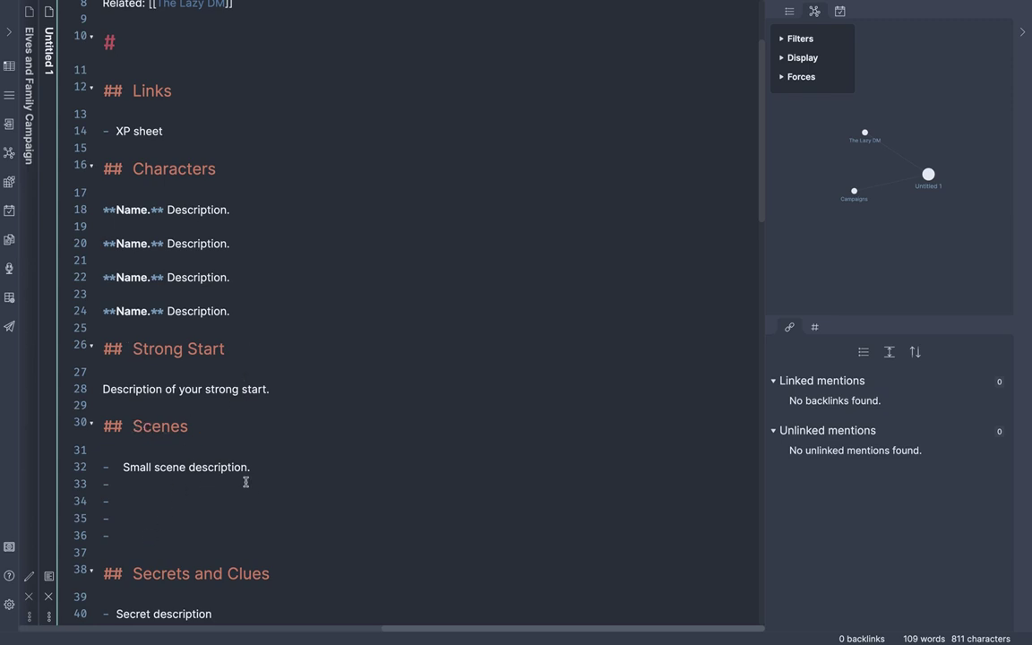
scroll(245, 480, "down", 1)
scroll(246, 482, "down", 4)
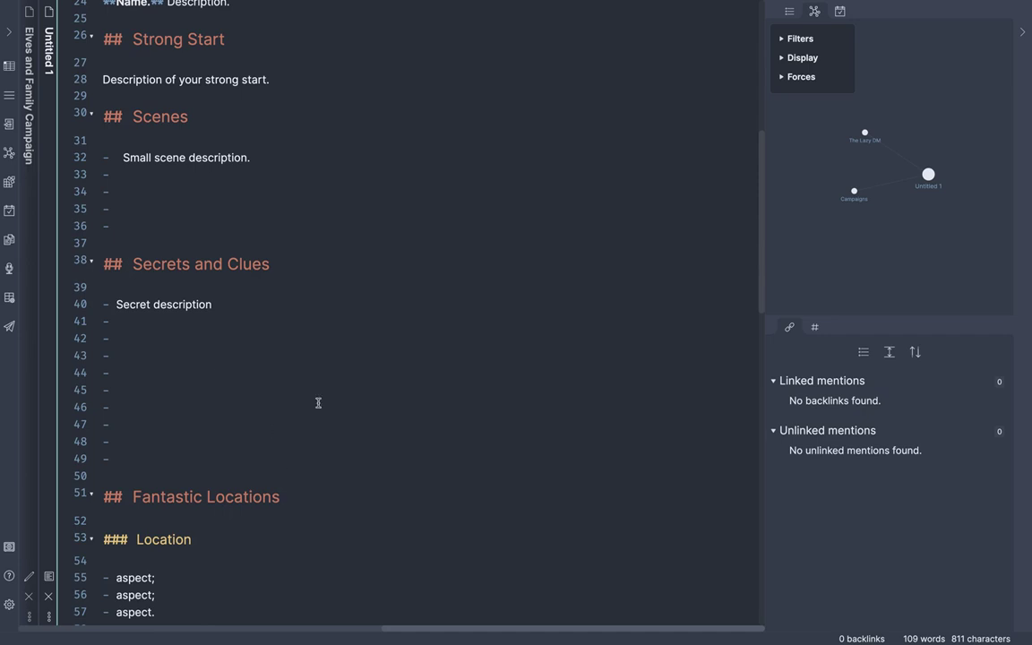
scroll(315, 406, "down", 5)
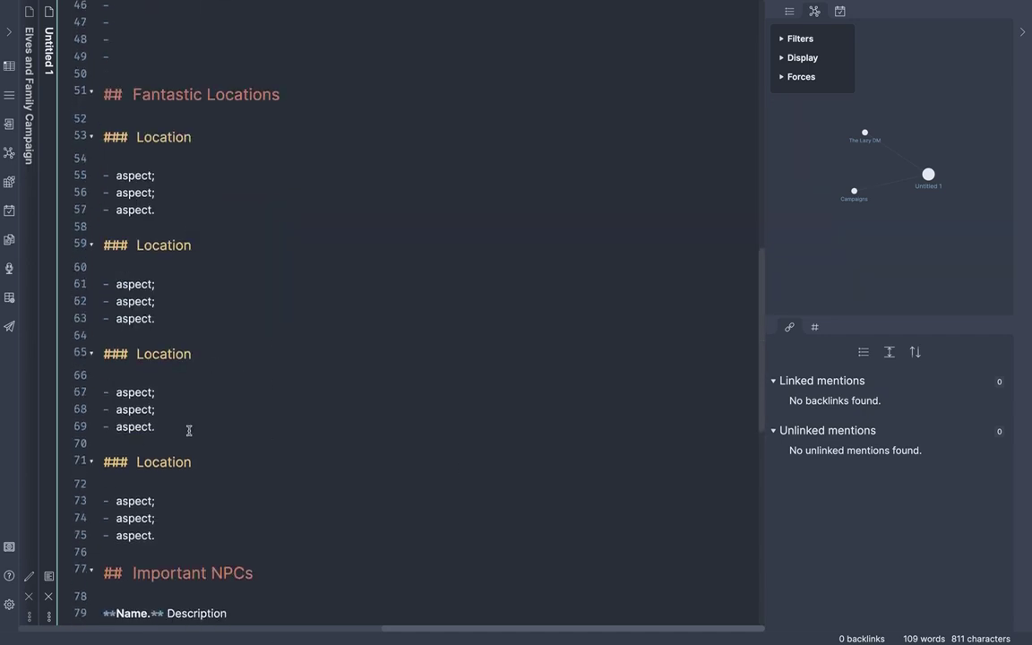
scroll(189, 431, "down", 4)
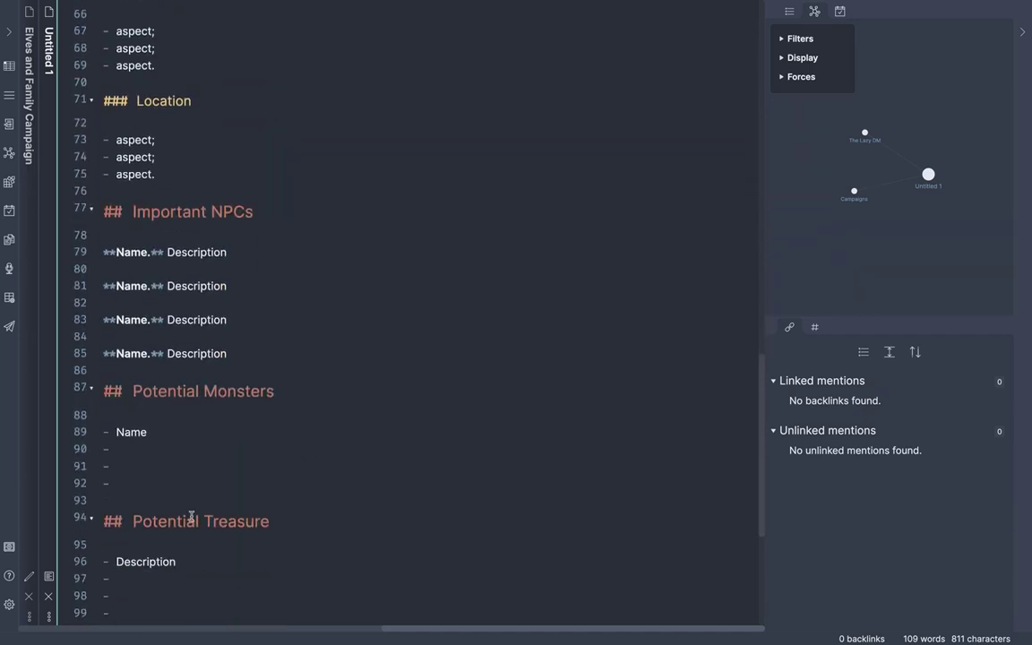
scroll(309, 502, "down", 2)
scroll(310, 503, "up", 15)
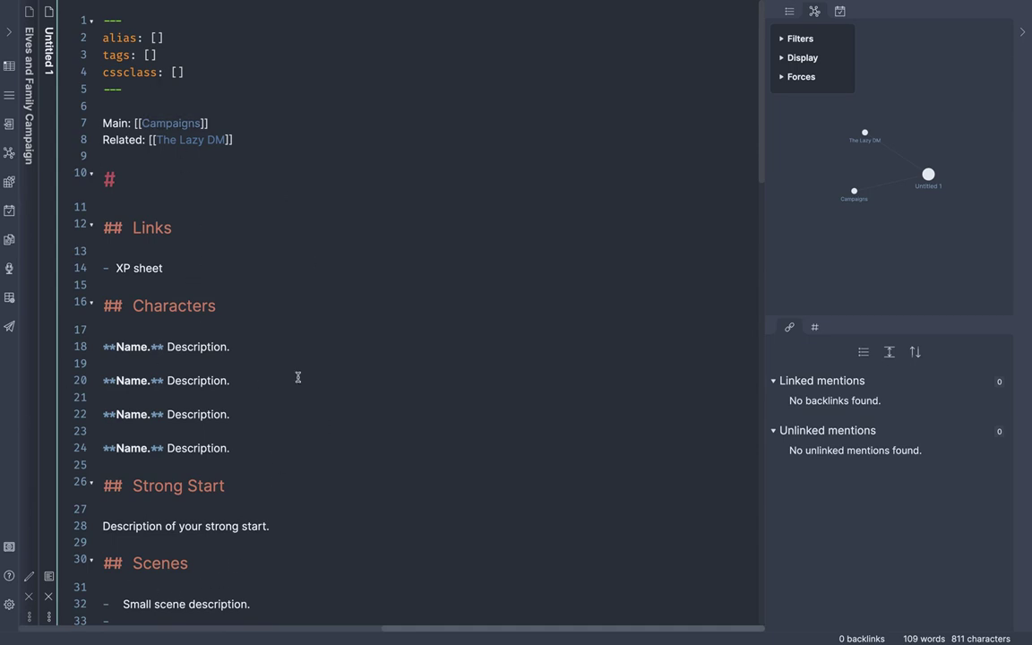
Step: Close the new template note and reopen Part Five - Undiscovered Secrets at its Characters section
left_click(59, 598)
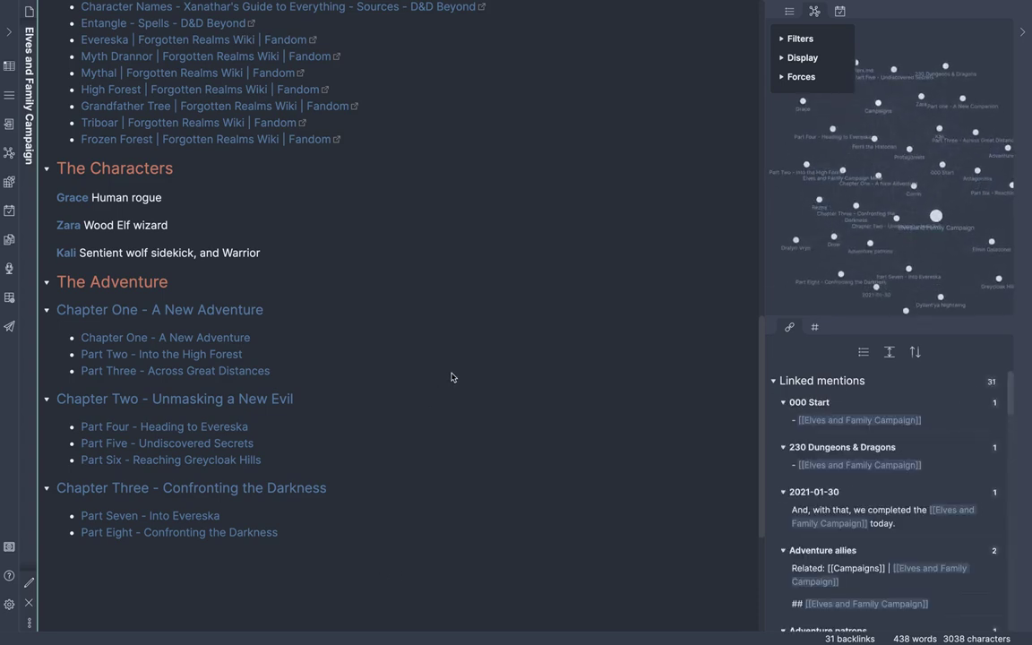
left_click(227, 443)
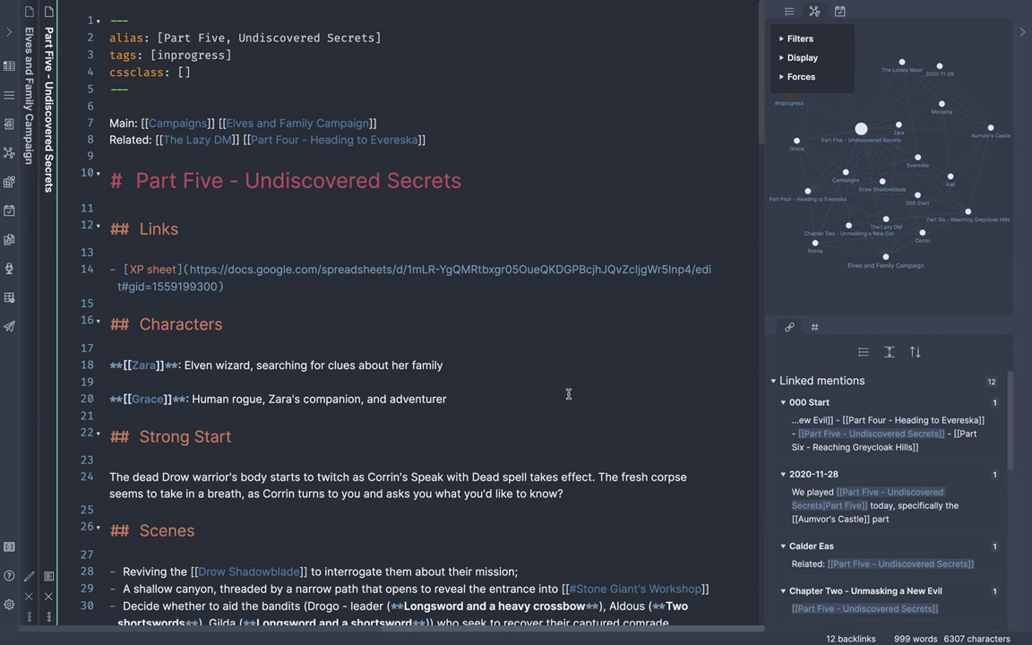
scroll(567, 394, "down", 4)
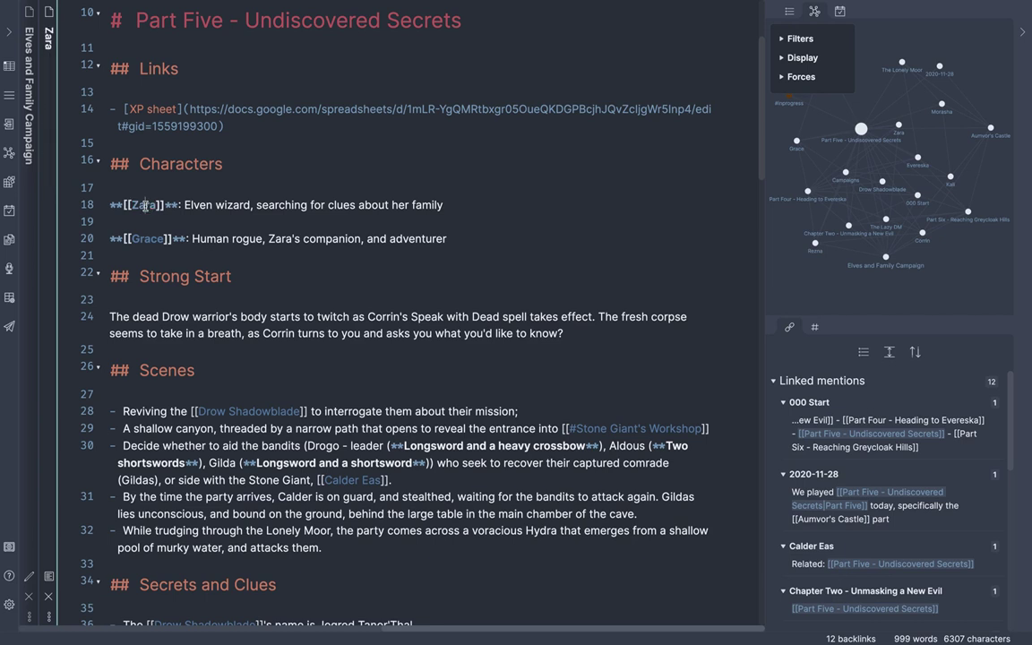
left_click(145, 206, "ctrl")
mouse_move(146, 208)
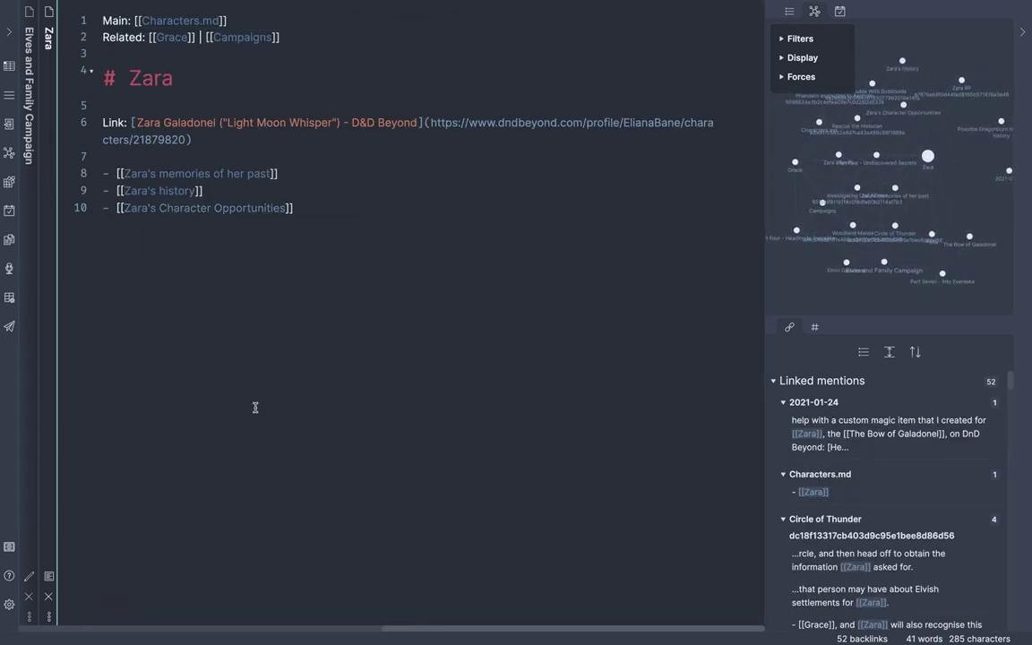
left_click(48, 596)
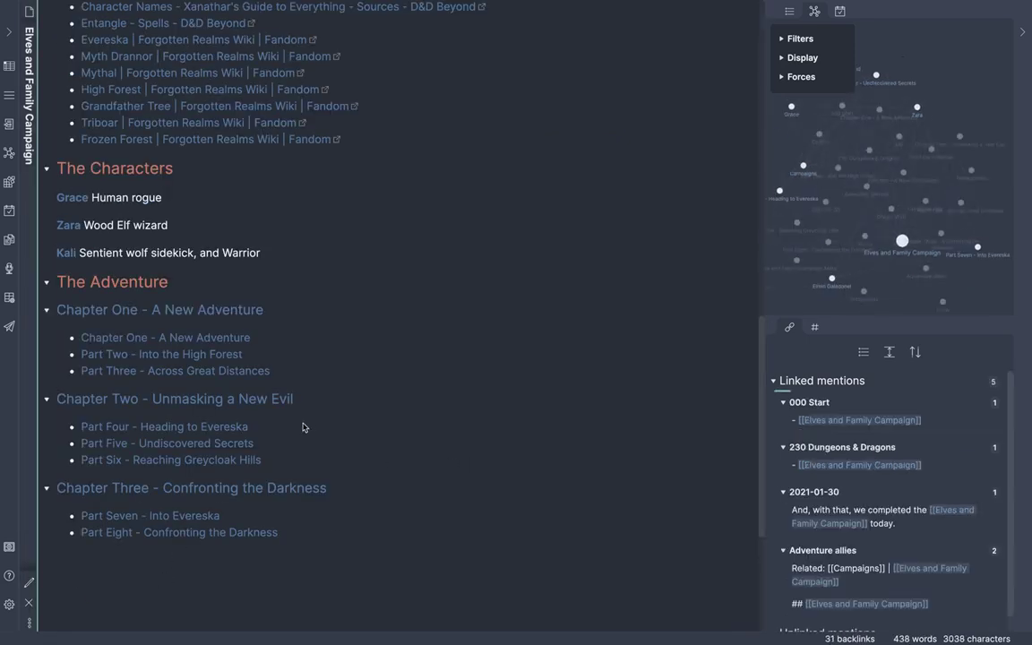
left_click(205, 446)
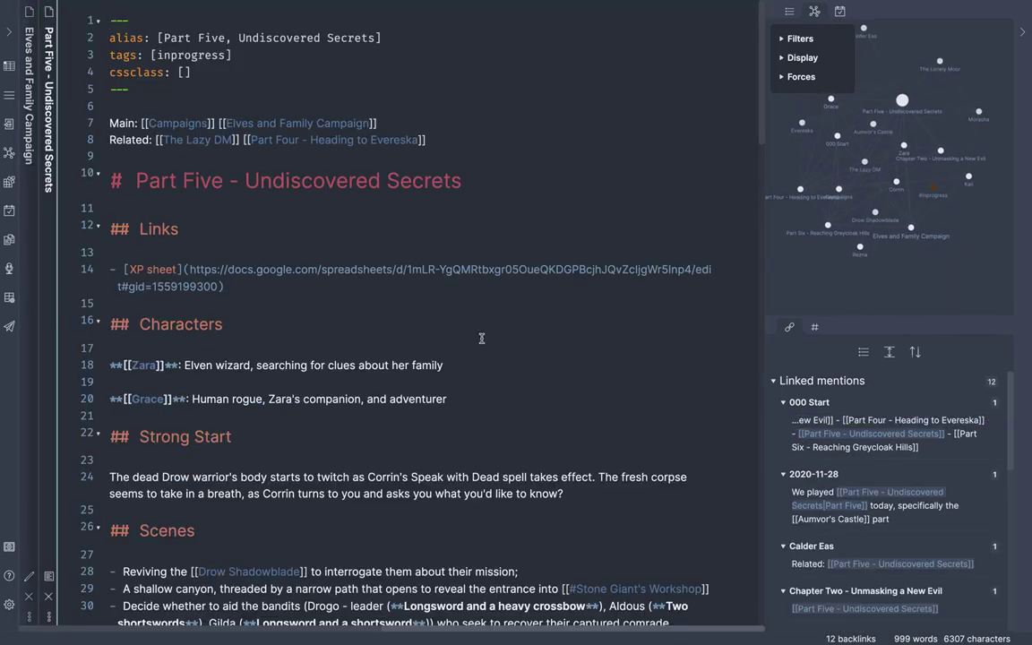
Step: Open the Zara note from Part Five's Characters section in a separate pane, close it and return to the scenes and secrets
scroll(481, 338, "down", 5)
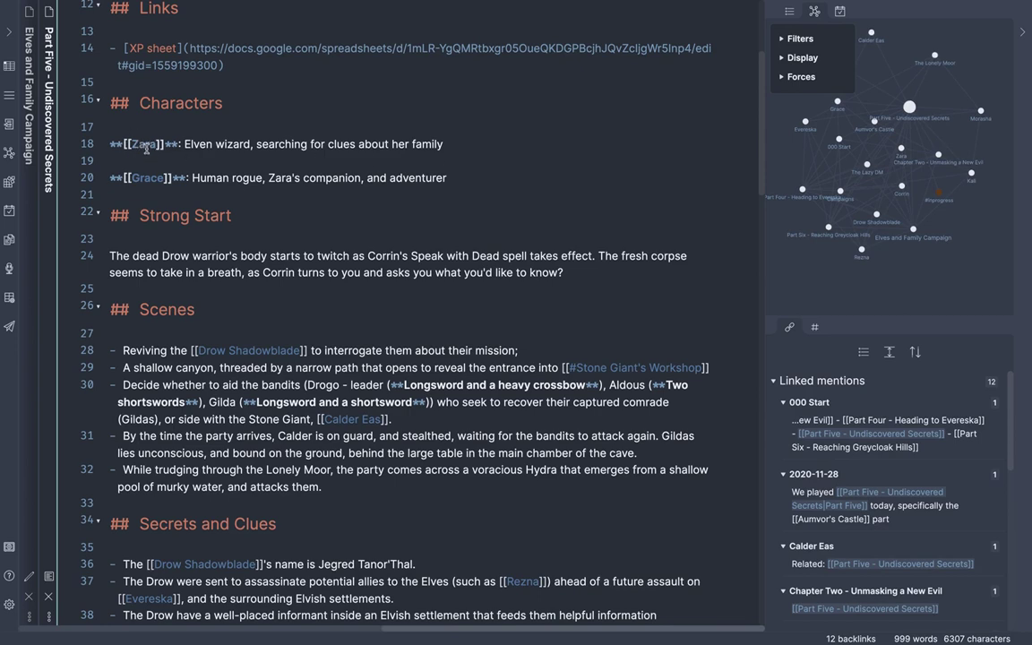
left_click(146, 149)
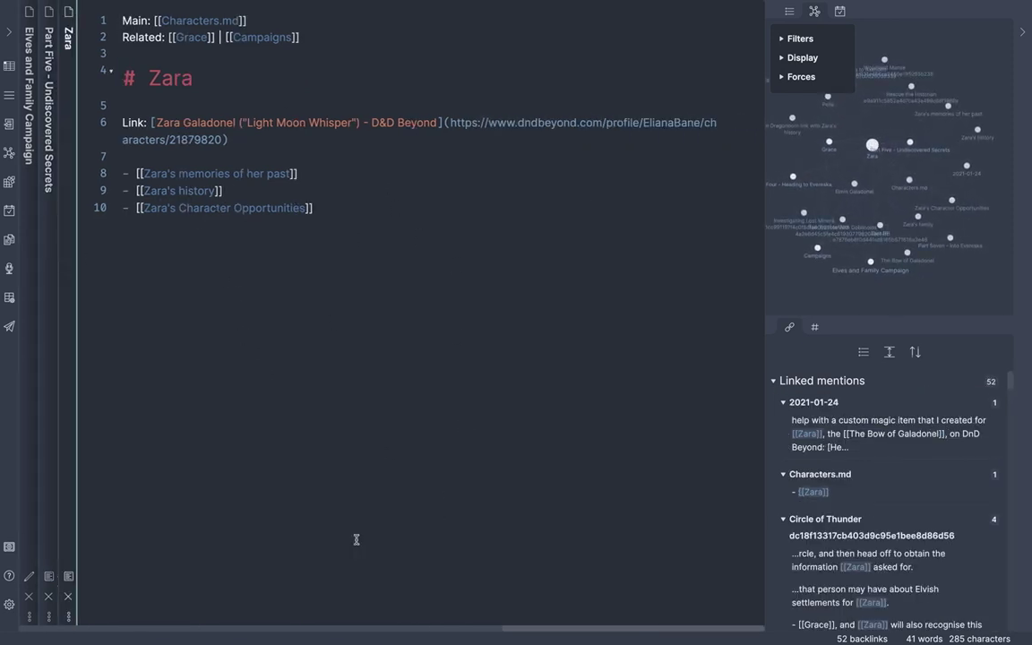
left_click(70, 598)
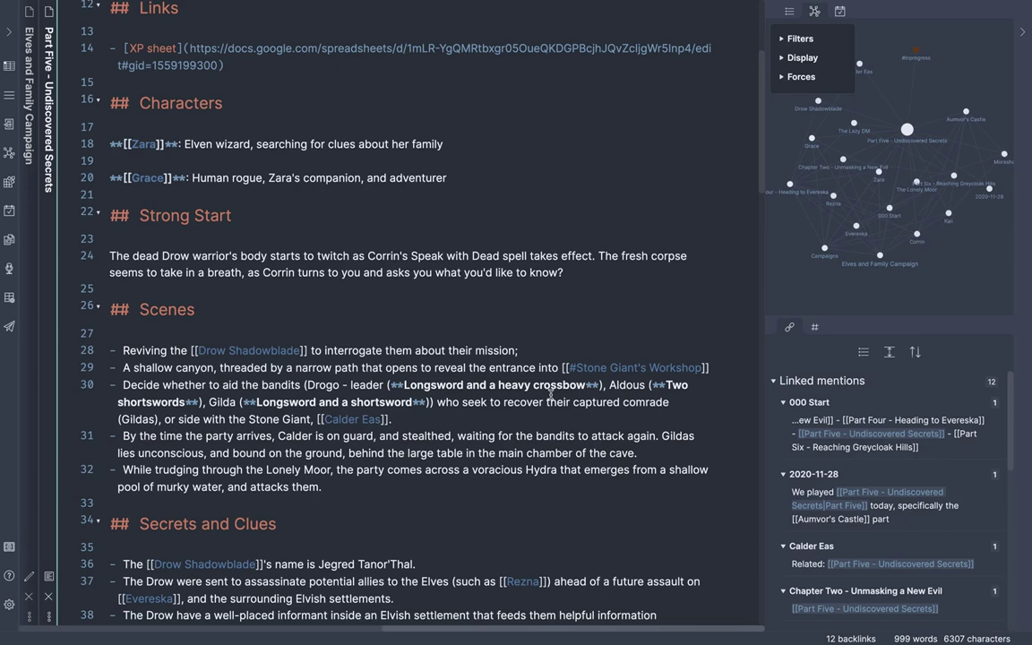
scroll(501, 391, "down", 3)
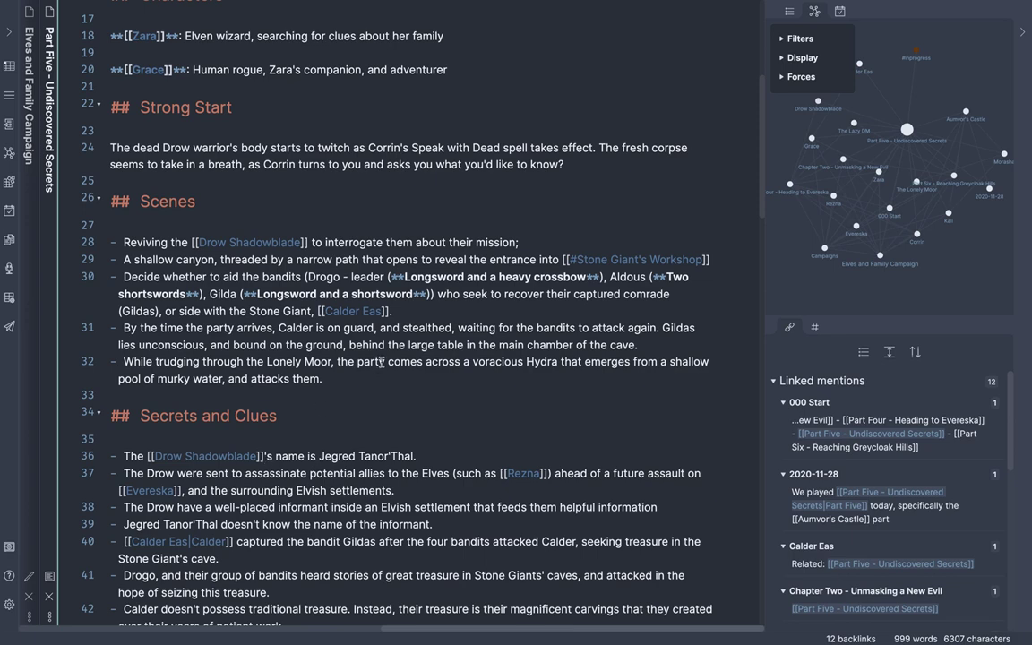
Step: Read Part Five's Scenes and Secrets and Clues, and show the note in reading preview at Fantastic Locations
scroll(381, 361, "down", 5)
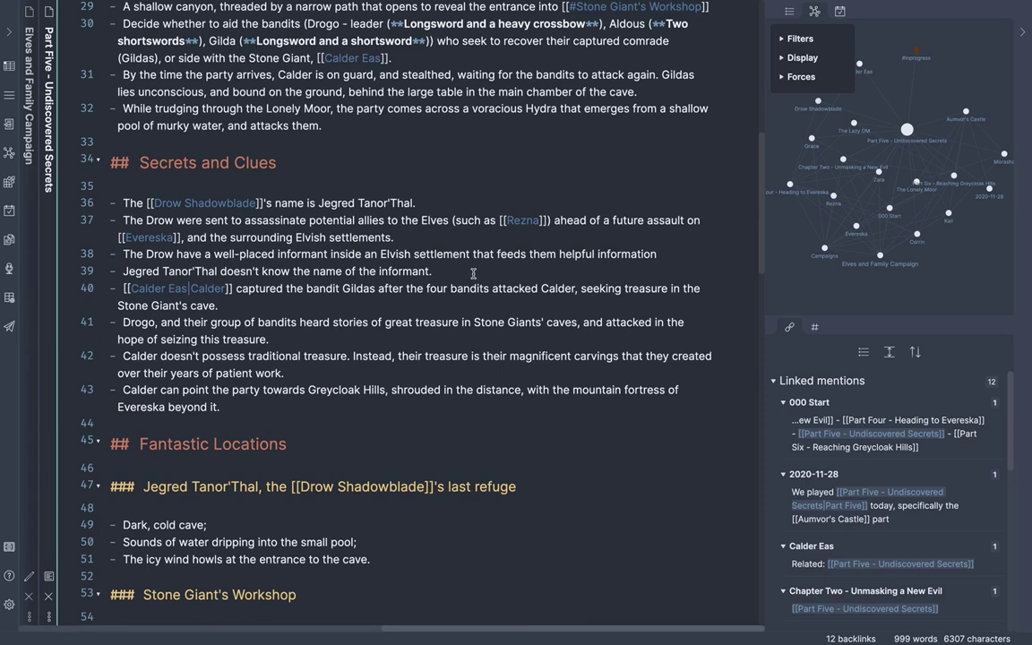
scroll(472, 271, "up", 4)
scroll(472, 272, "down", 7)
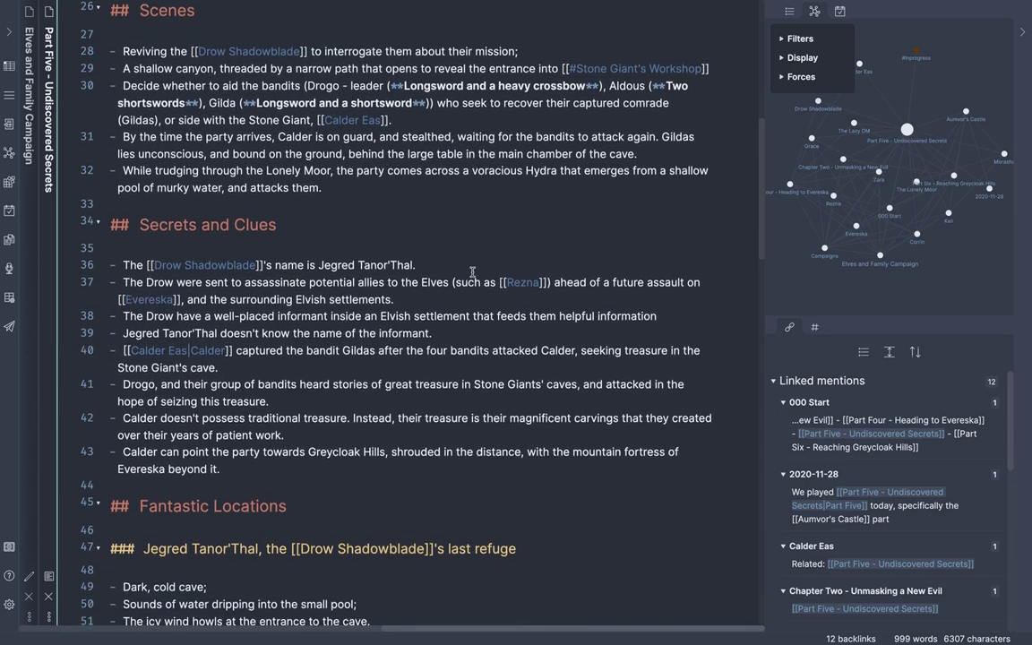
scroll(472, 271, "down", 1)
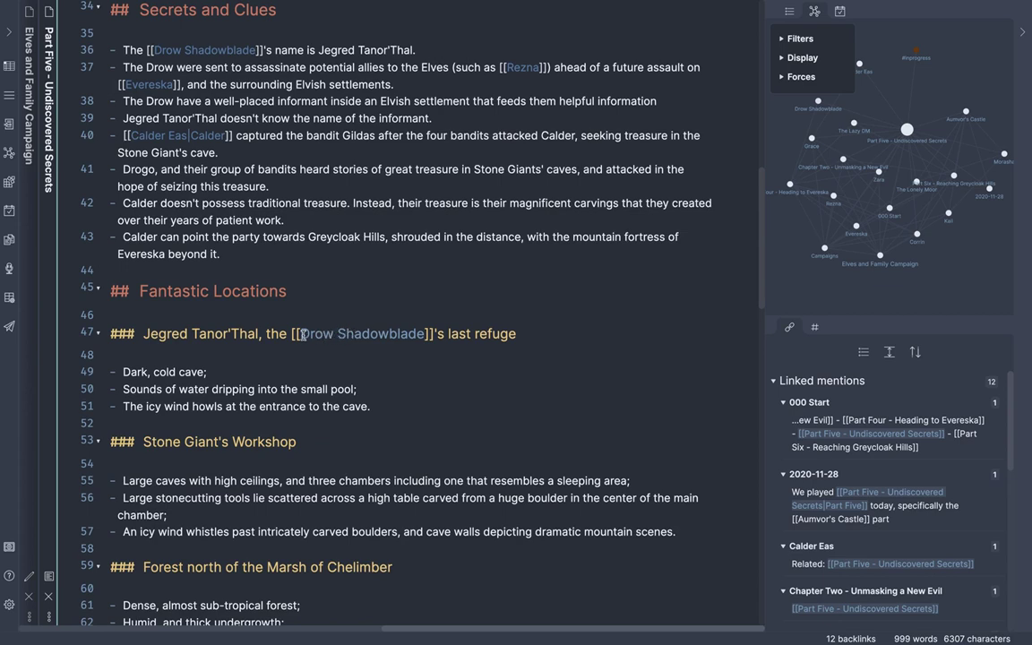
left_click(49, 580)
scroll(584, 339, "down", 2)
scroll(584, 339, "up", 1)
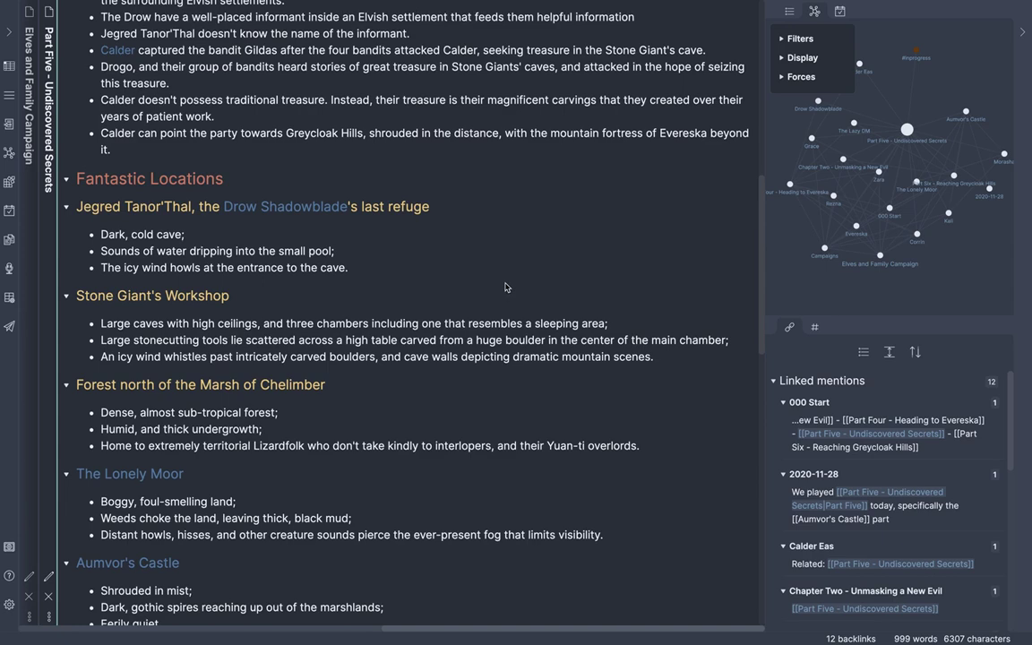
Step: Open the linked Drow Shadowblade note from Fantastic Locations and review its stat block, Weapons and Encounters in reading preview
left_click(281, 208)
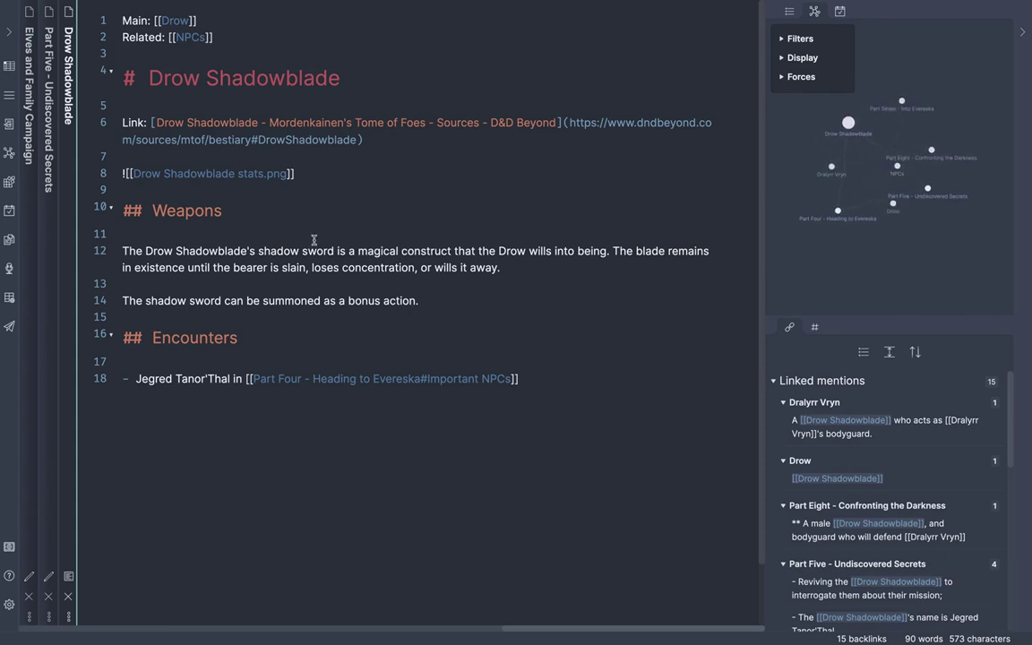
left_click(71, 577)
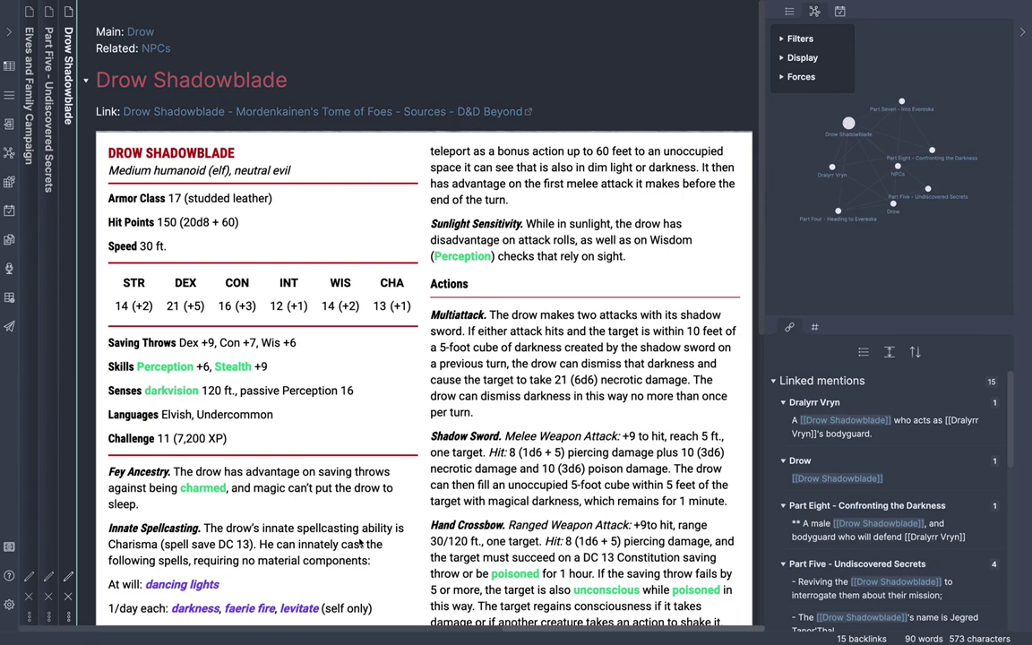
scroll(355, 375, "down", 5)
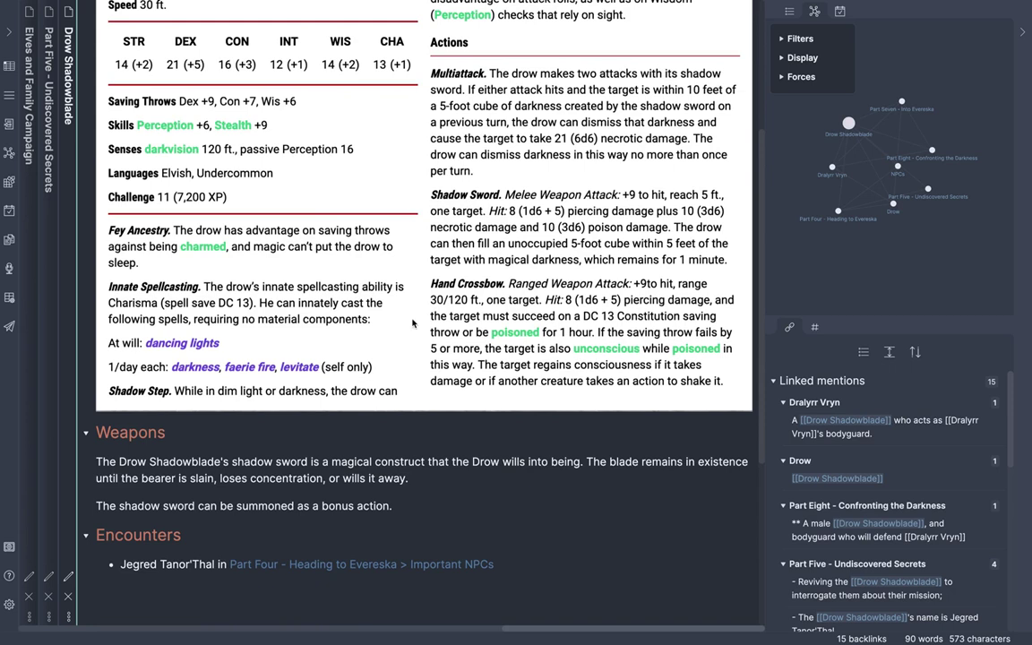
scroll(412, 322, "down", 3)
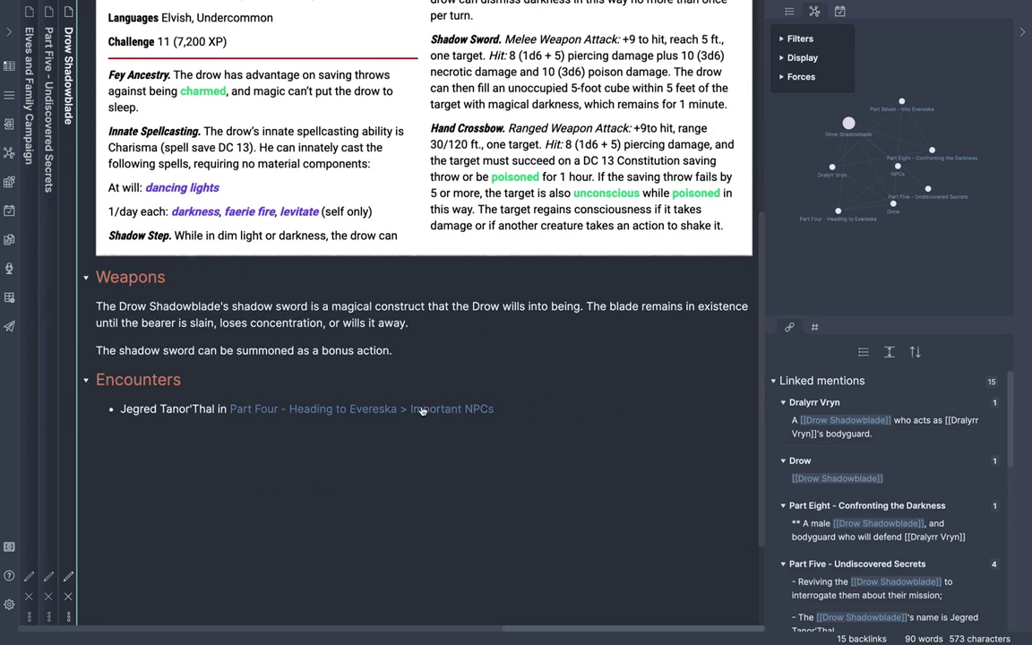
Step: Preview the Part Four - Heading to Evereska > Important NPCs link under Encounters and return to the Drow Shadowblade stat block
mouse_move(456, 414)
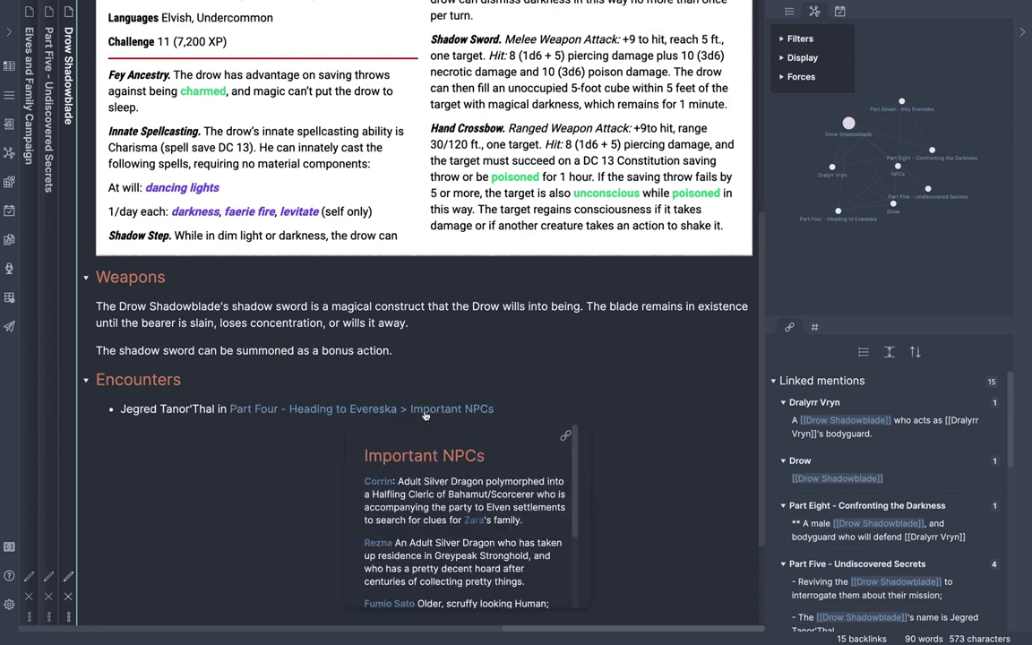
mouse_move(279, 413)
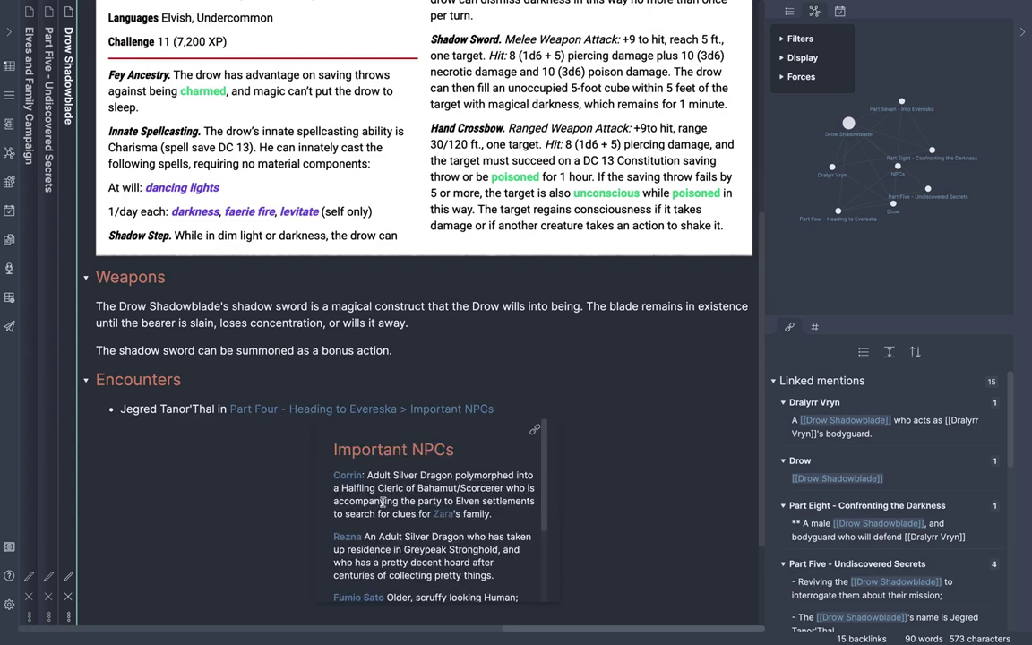
scroll(615, 340, "up", 4)
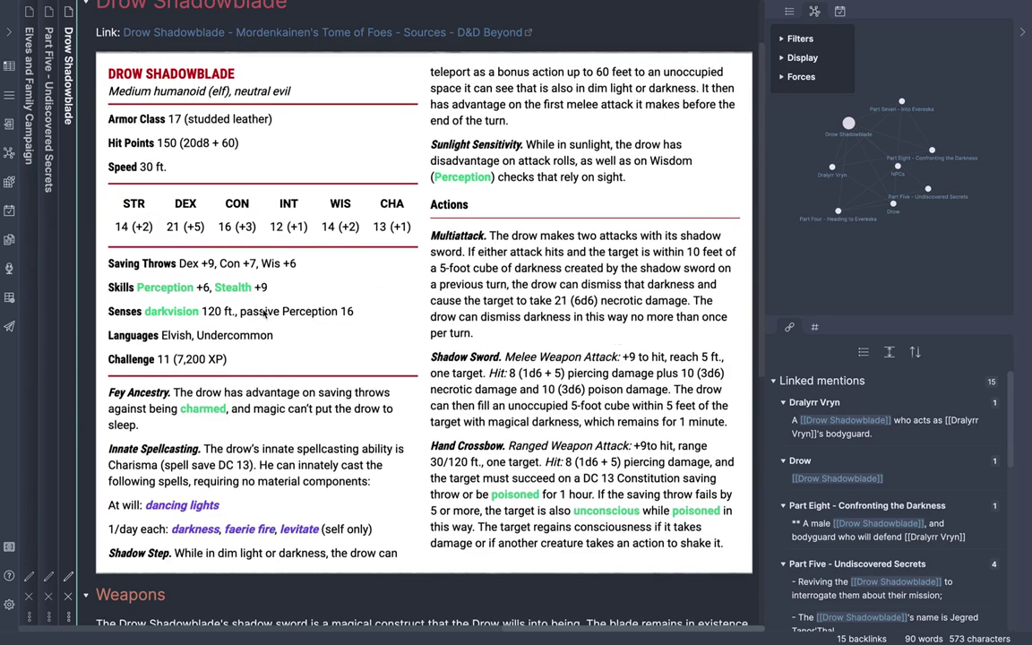
scroll(265, 311, "up", 1)
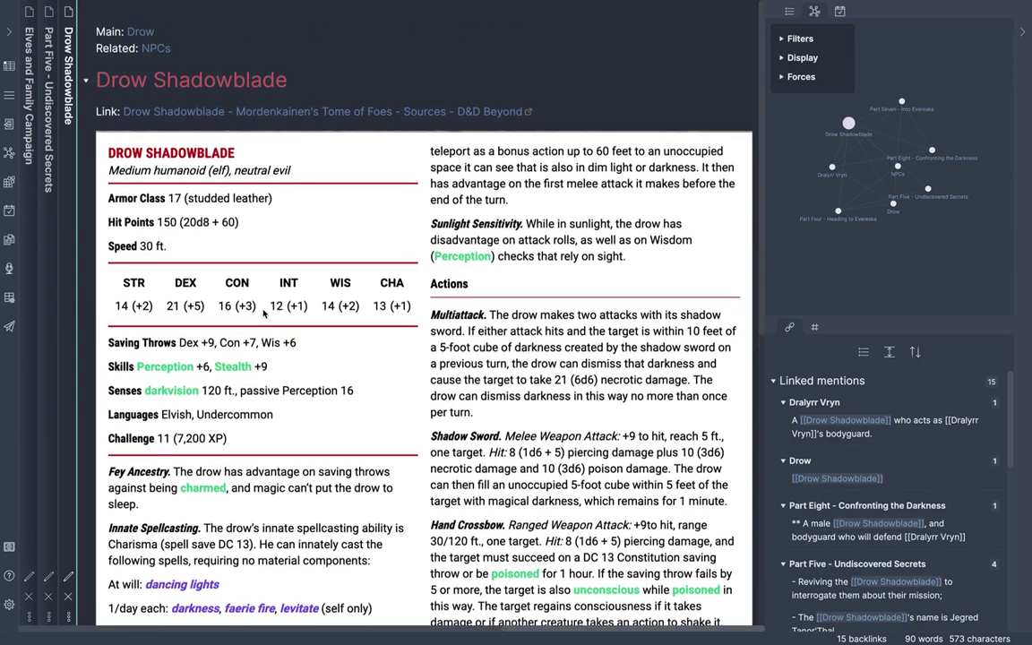
Step: Slide back and forth across the Elves and Family Campaign, Part Five and Drow Shadowblade panes, ending on Part Five's Fantastic Locations
scroll(264, 311, "down", 1)
scroll(265, 310, "left", 5)
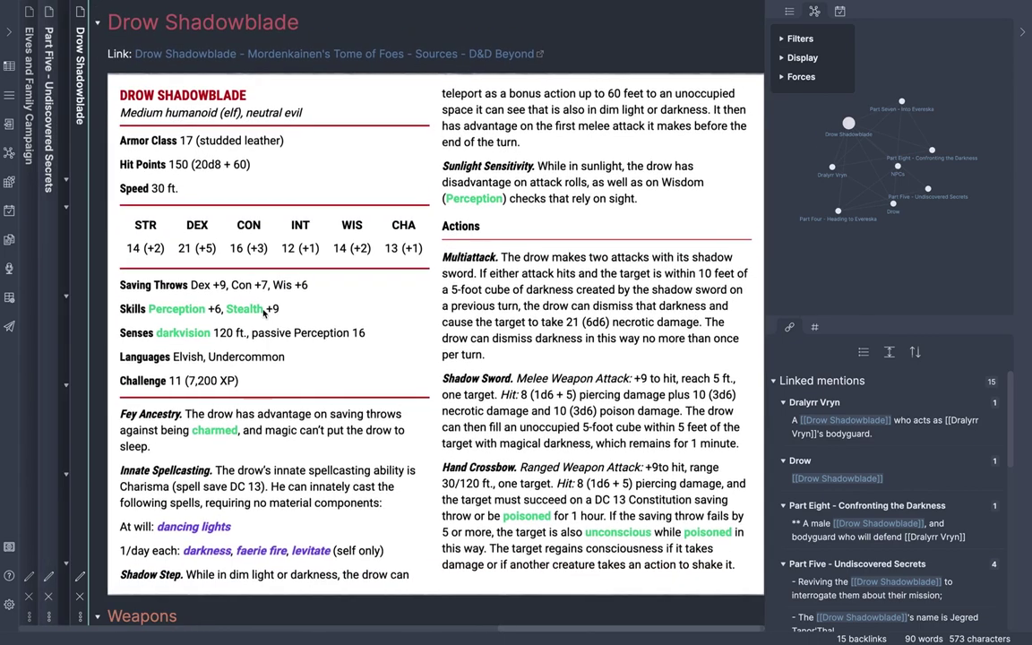
mouse_move(264, 312)
scroll(264, 311, "right", 5)
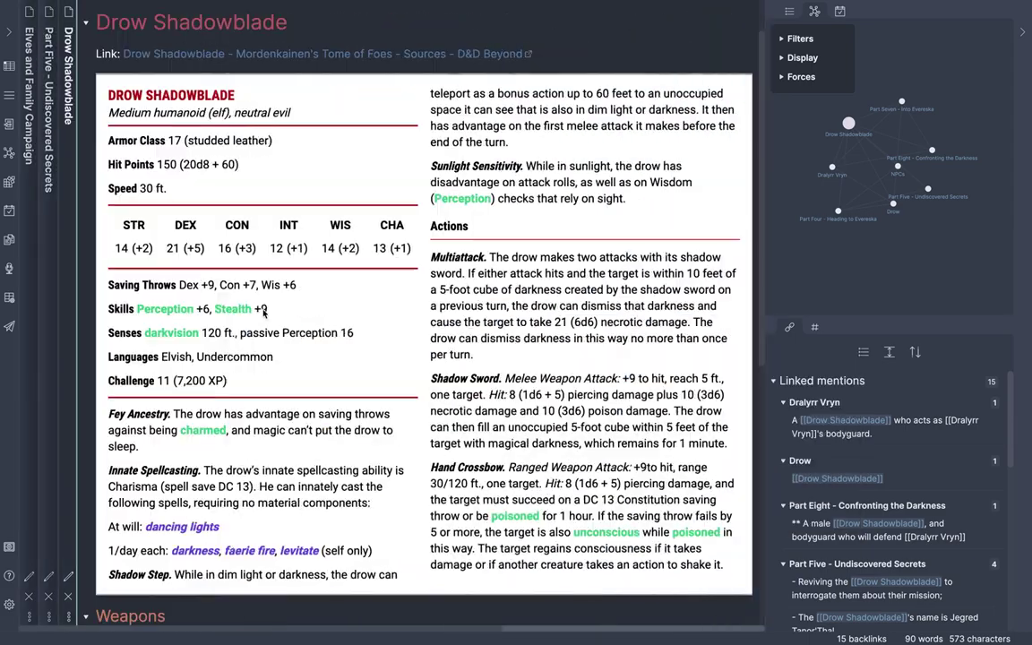
scroll(264, 311, "left", 5)
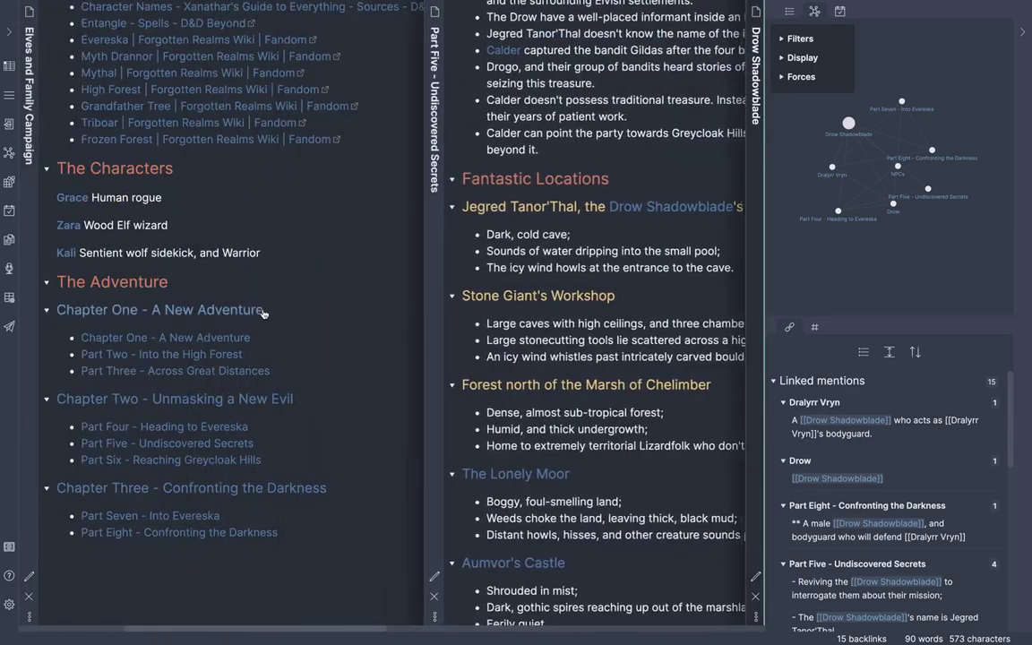
scroll(265, 310, "right", 5)
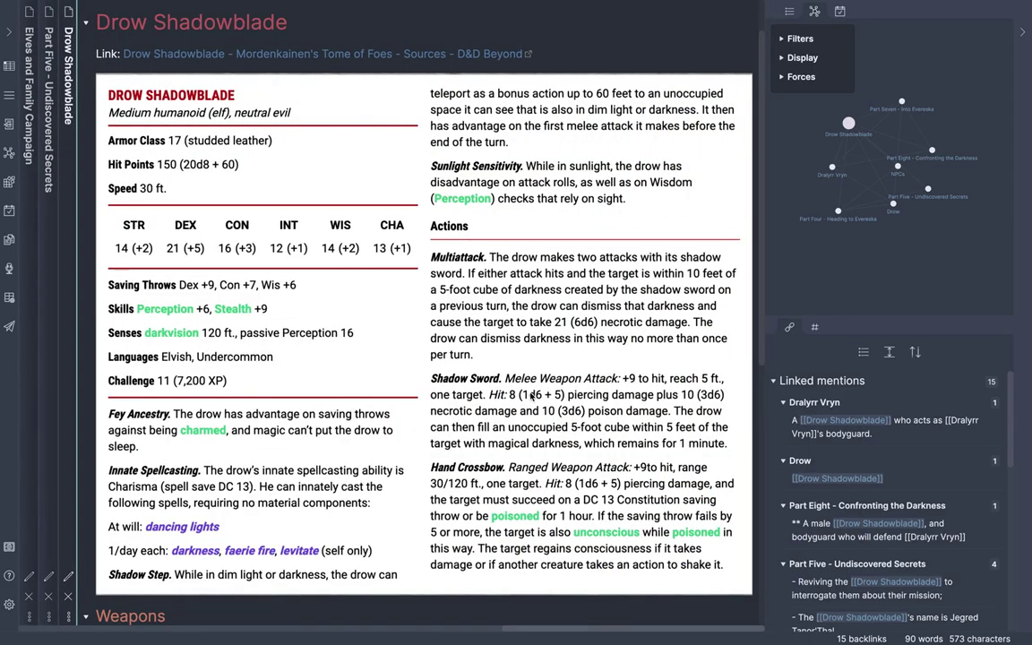
scroll(410, 410, "left", 5)
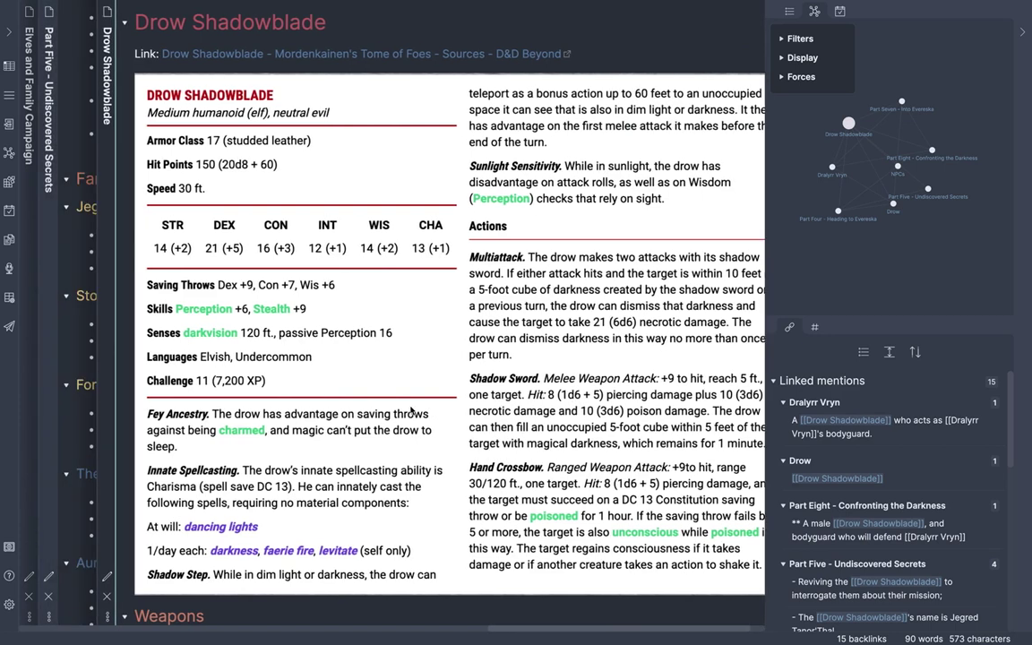
scroll(410, 410, "left", 3)
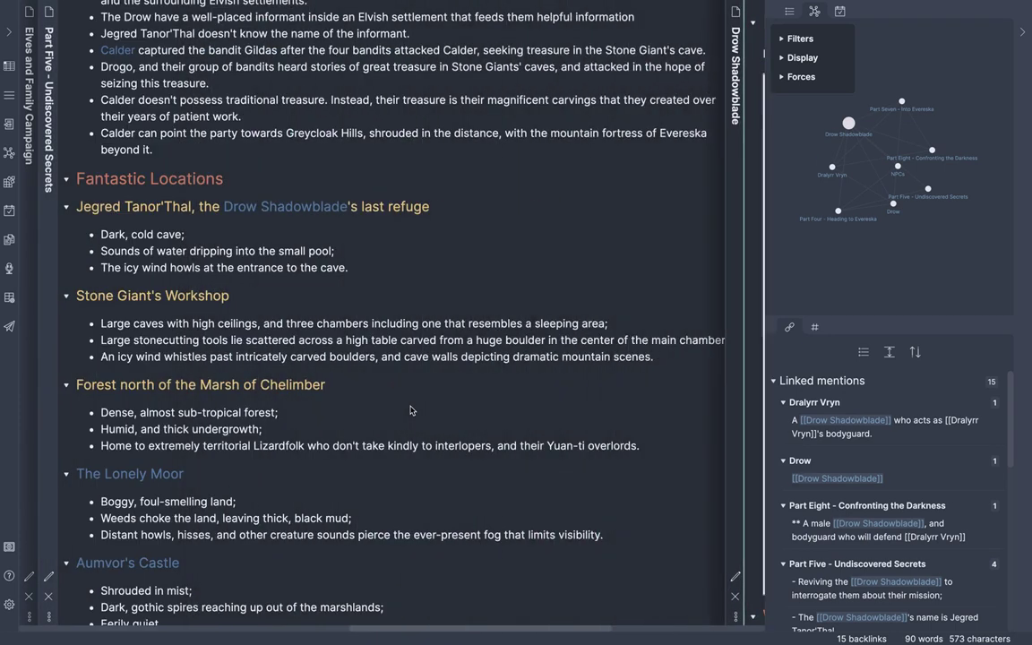
Step: Highlight the three descriptive bullets under The Lonely Moor in Part Five and clear the selection
scroll(411, 411, "down", 4)
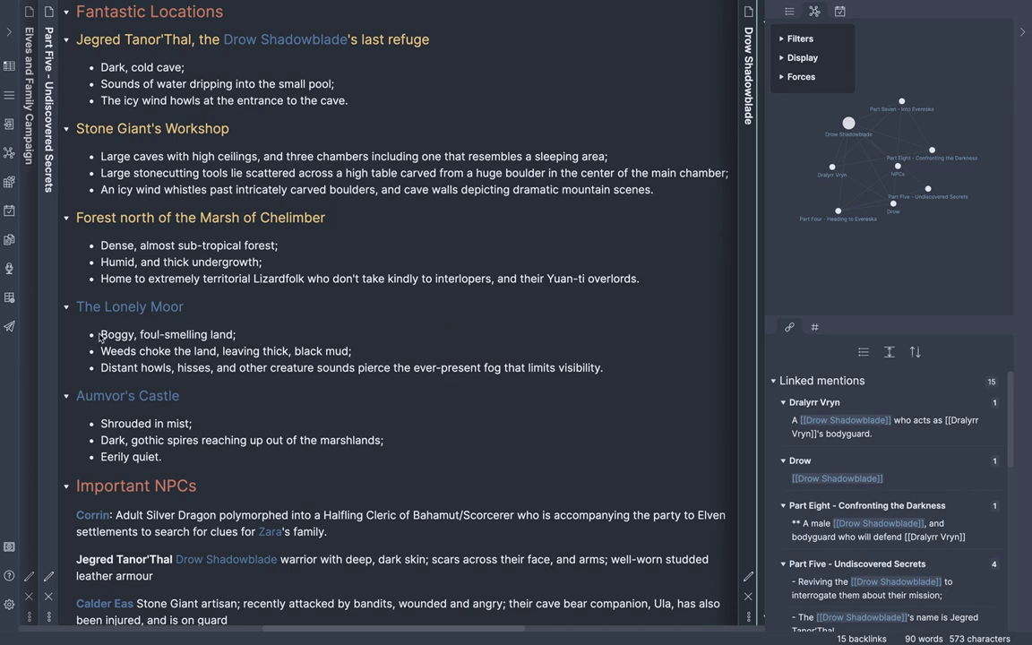
left_click_drag(100, 335, 608, 368)
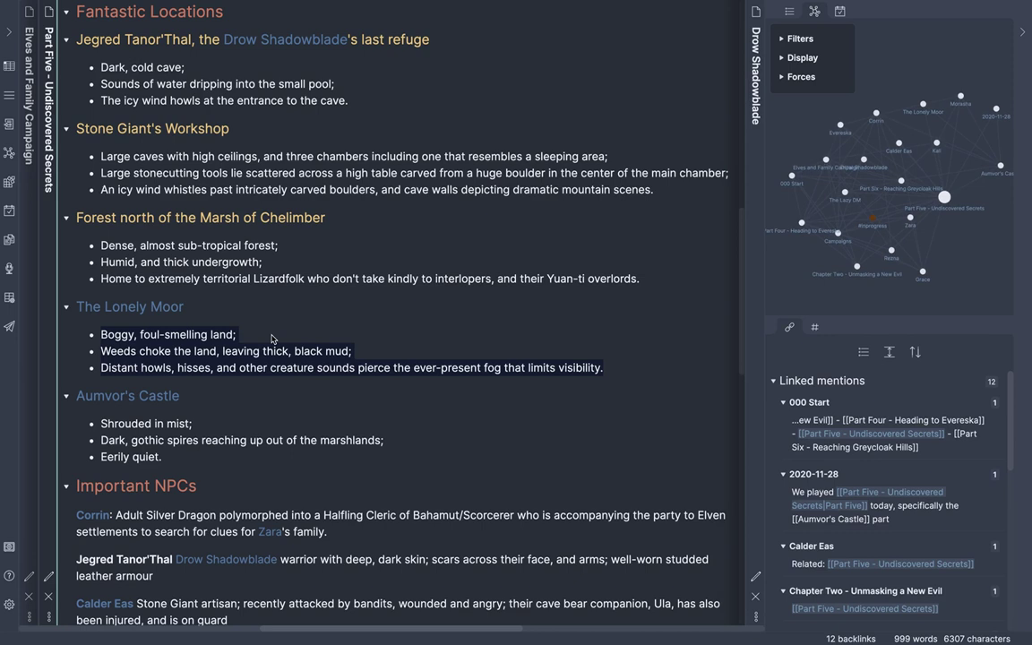
left_click(272, 338)
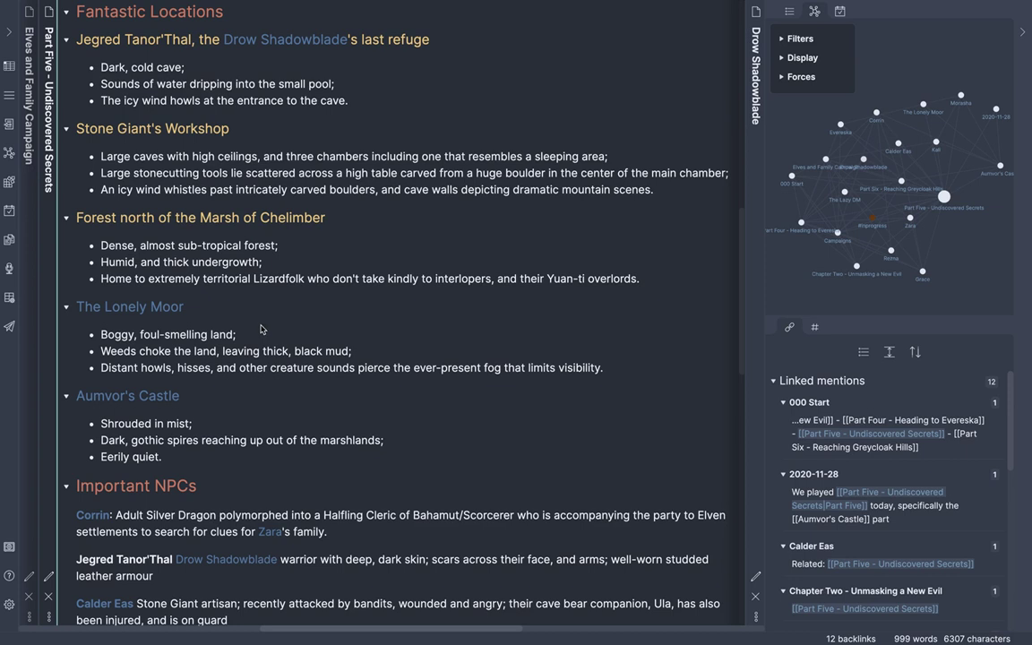
Step: Open the Aumvor's Castle note from its Fantastic Locations heading and slide the panes to compare it with Part Five
mouse_move(124, 397)
mouse_move(123, 398)
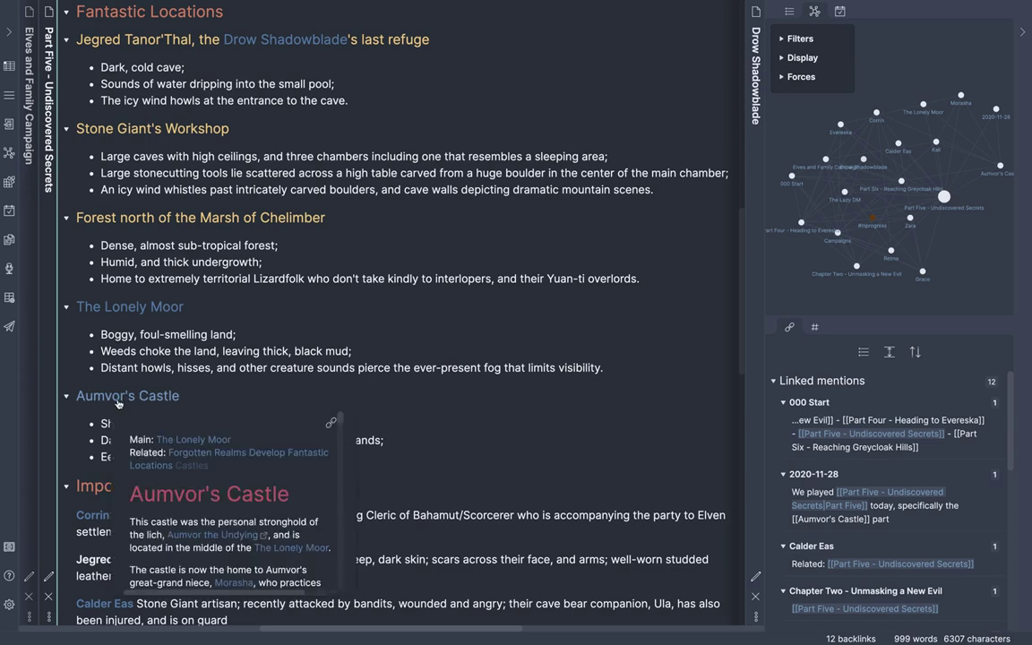
left_click(115, 399)
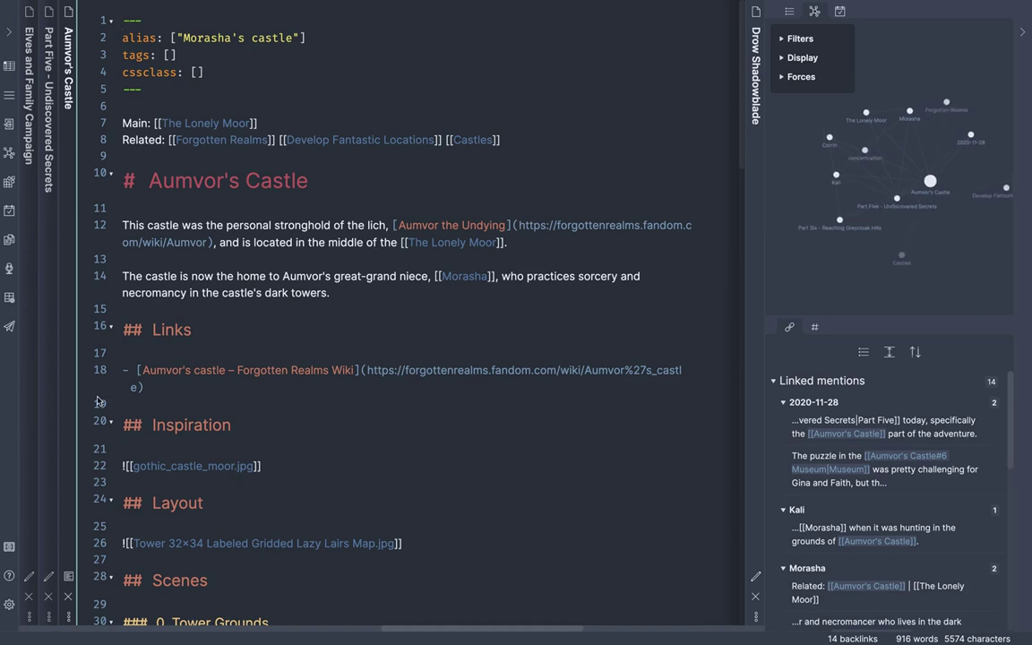
scroll(165, 435, "left", 5)
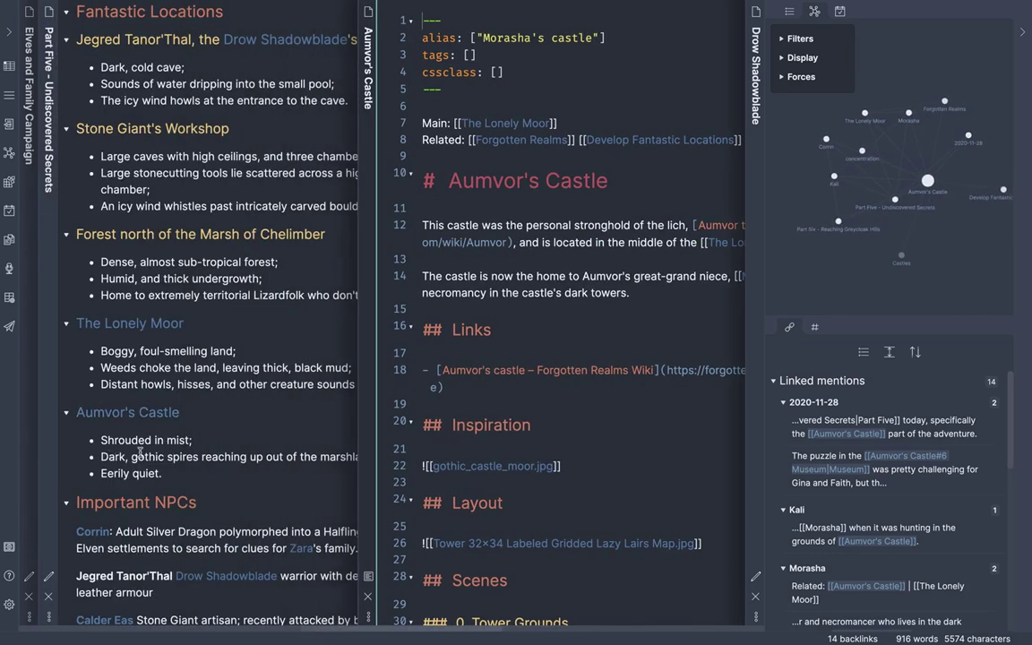
scroll(145, 451, "right", 5)
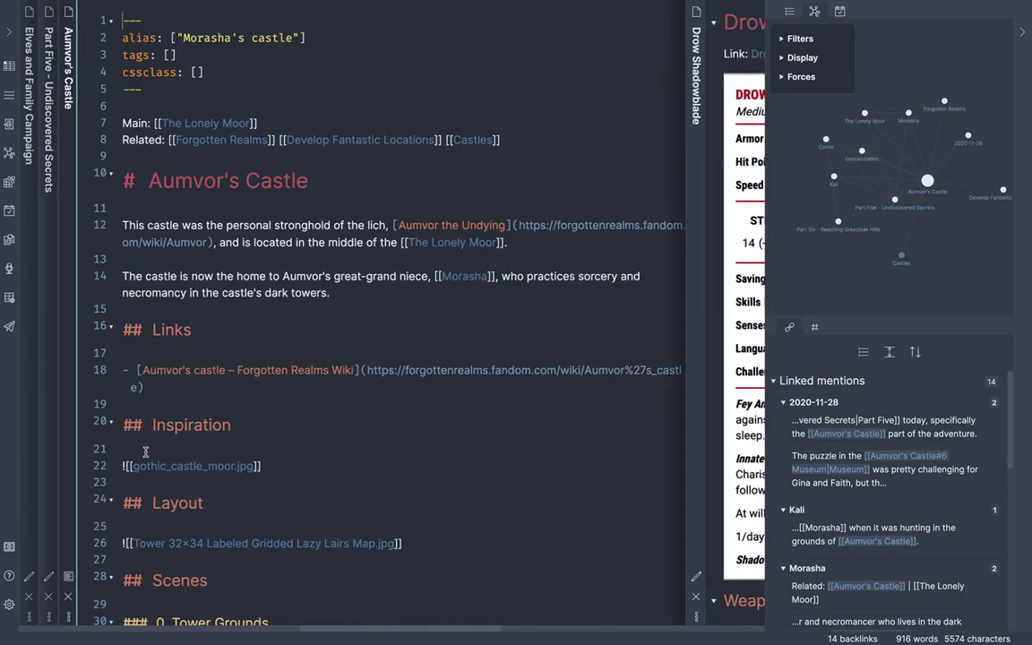
scroll(413, 397, "left", 1)
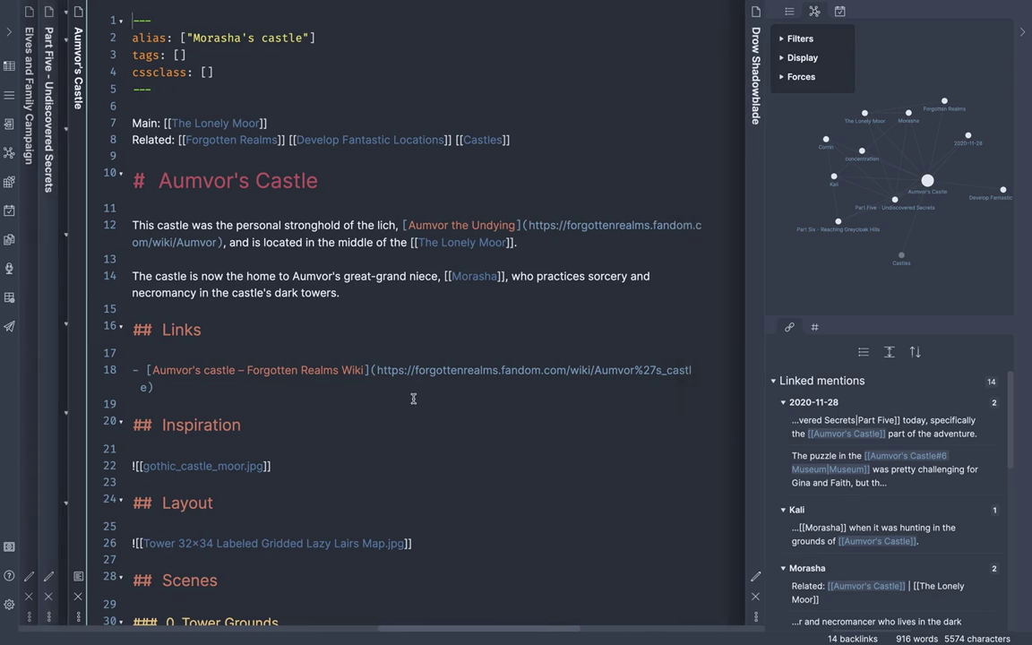
scroll(413, 398, "right", 1)
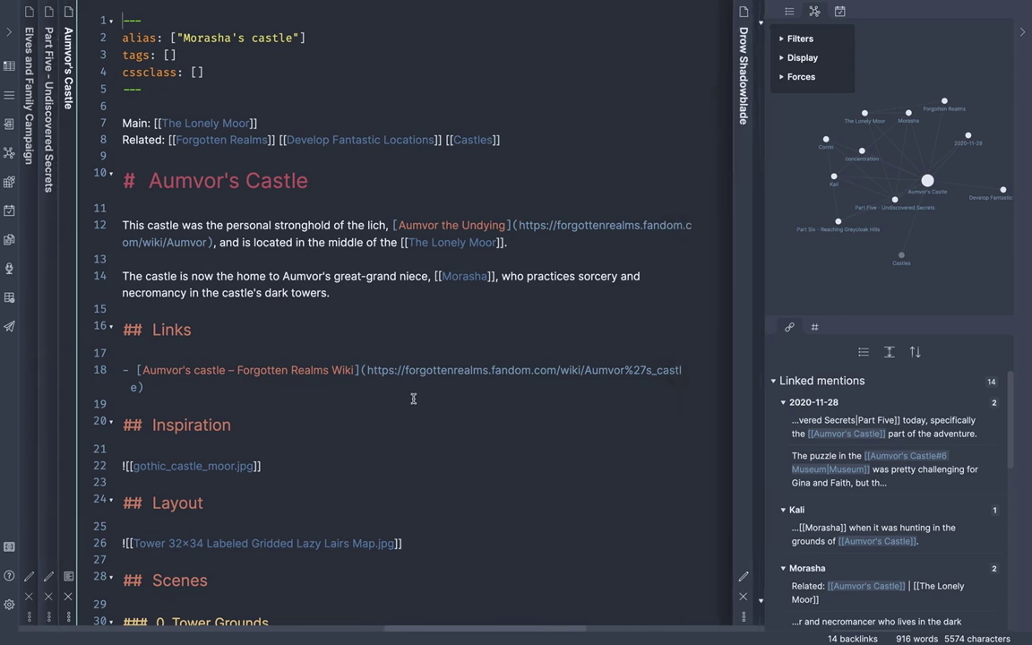
Step: Look over the Aumvor's Castle source down to Scenes, render the note in reading preview and preview its Lonely Moor link
scroll(413, 398, "down", 3)
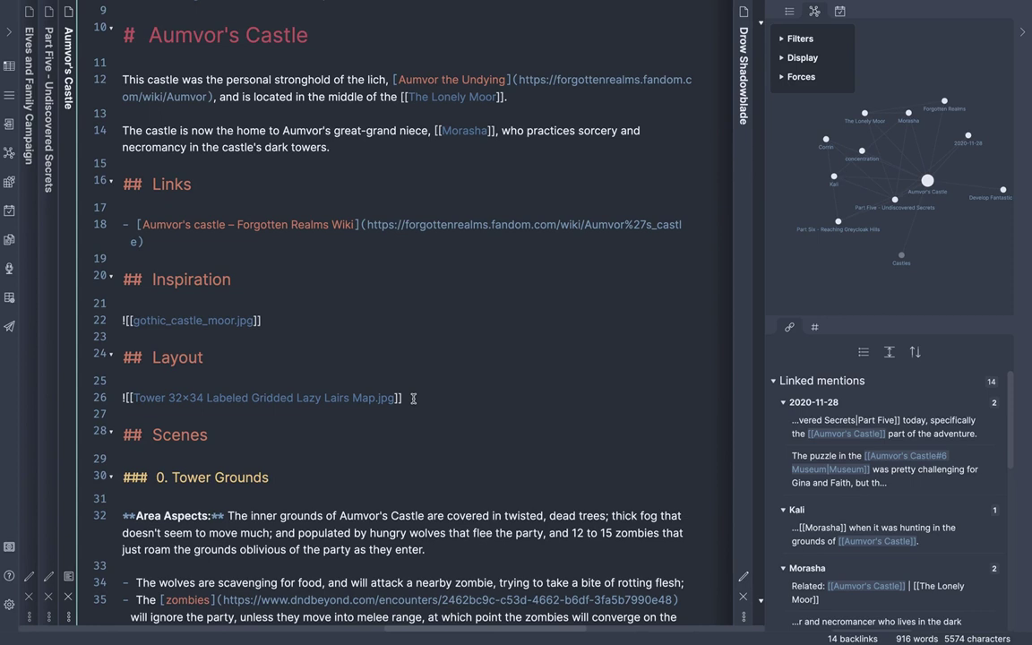
scroll(413, 398, "up", 3)
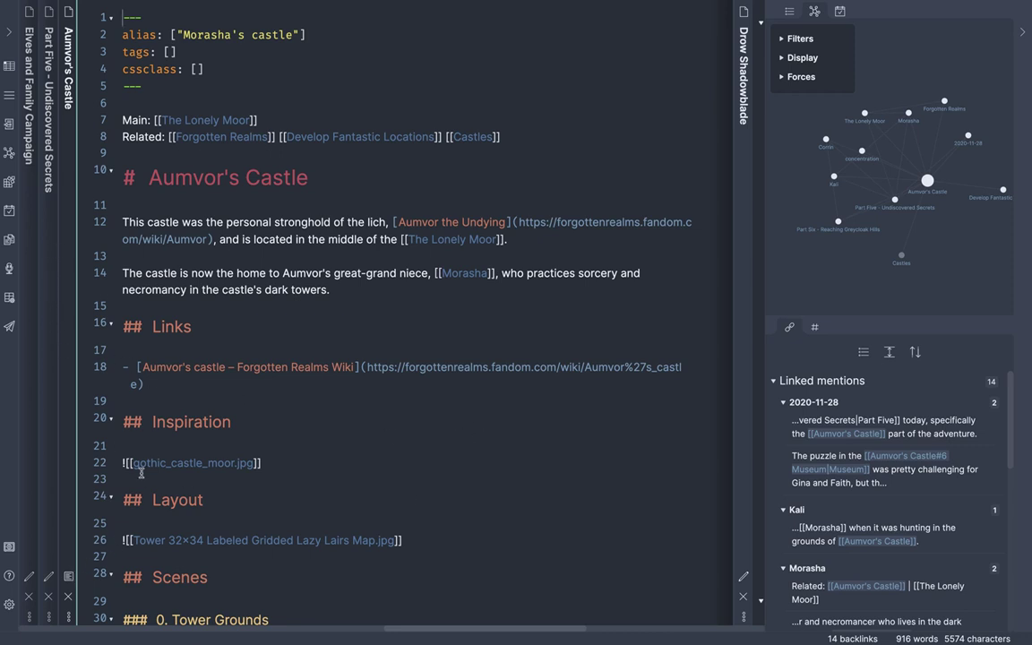
left_click(69, 576)
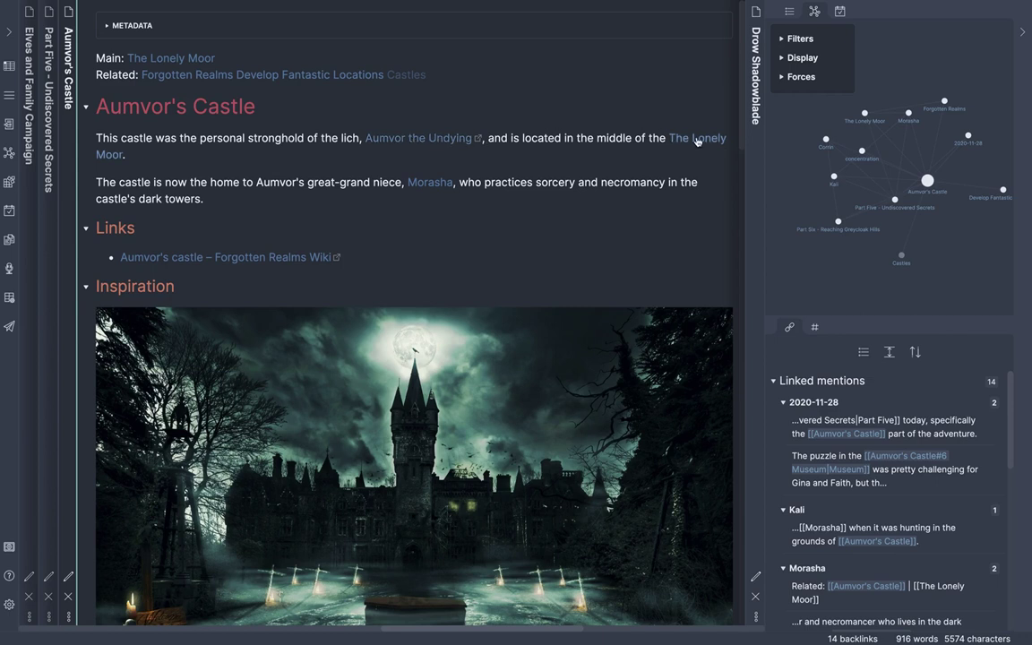
mouse_move(690, 142)
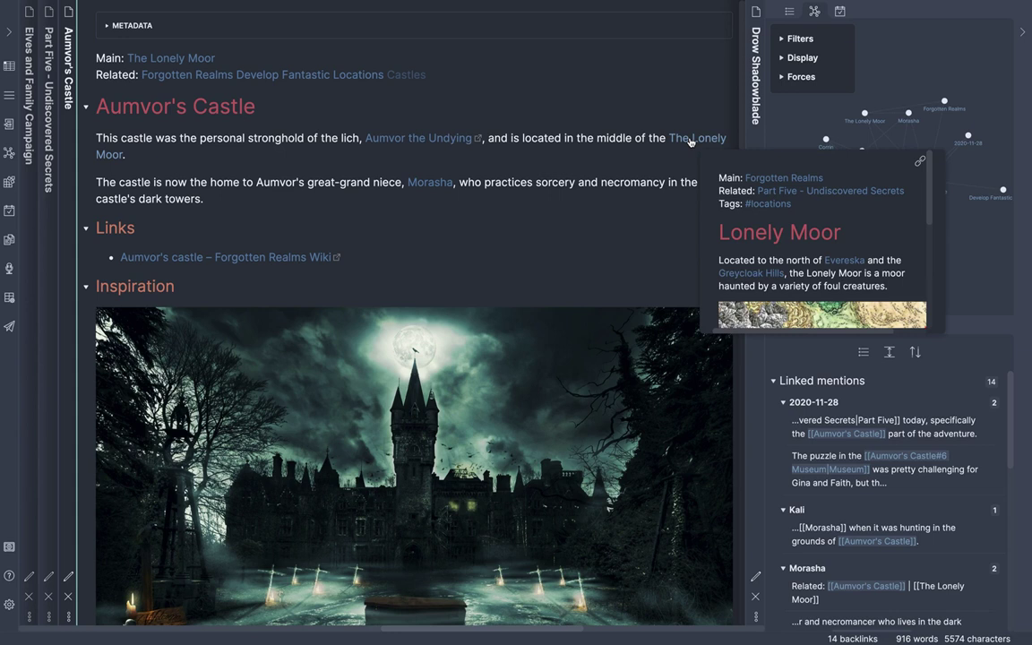
Step: Open the linked Morasha note from Aumvor's Castle and review it in reading preview from the stat block to Defensive actions
left_click(433, 184)
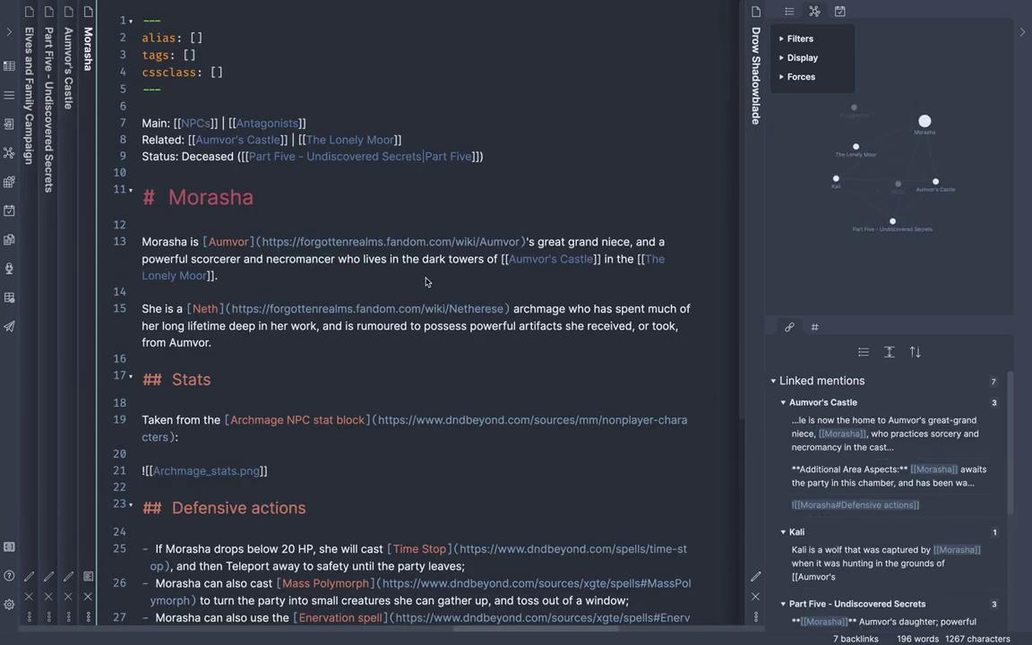
left_click(88, 578)
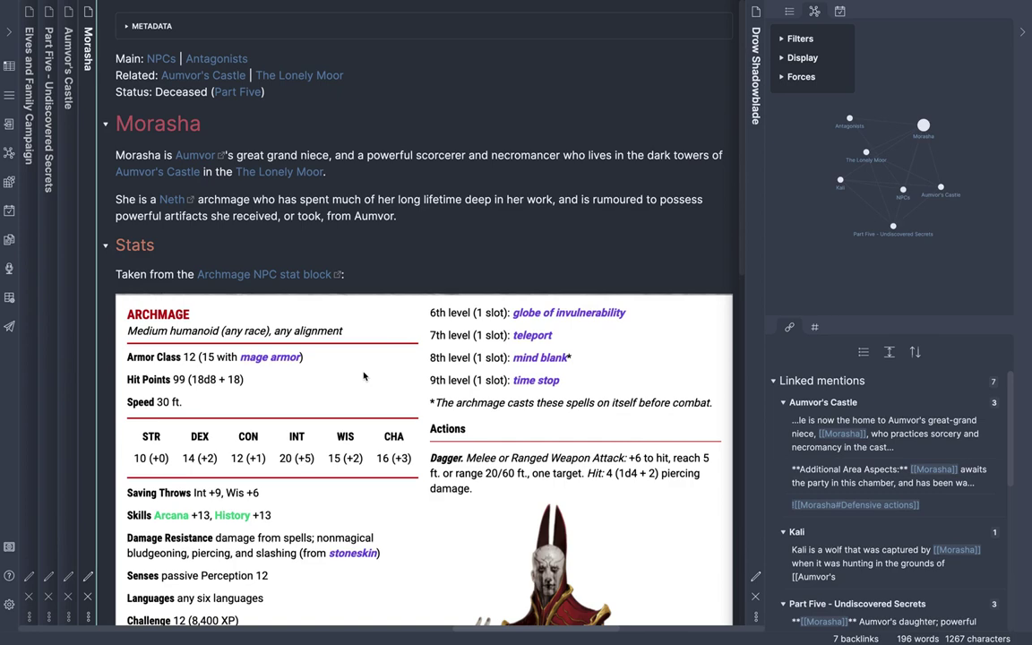
scroll(364, 376, "down", 5)
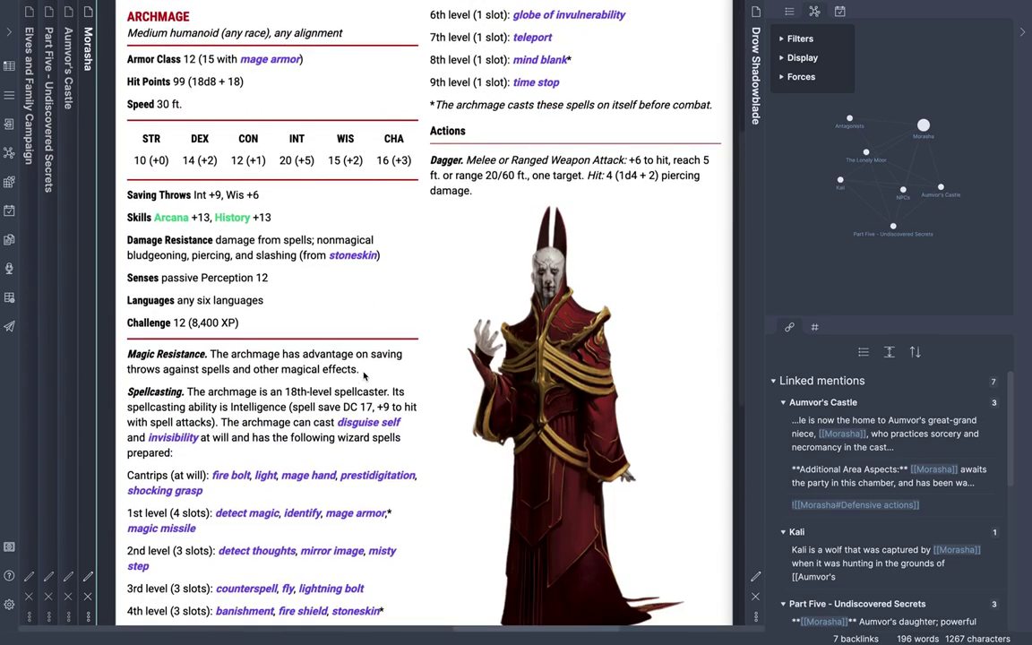
scroll(364, 376, "down", 5)
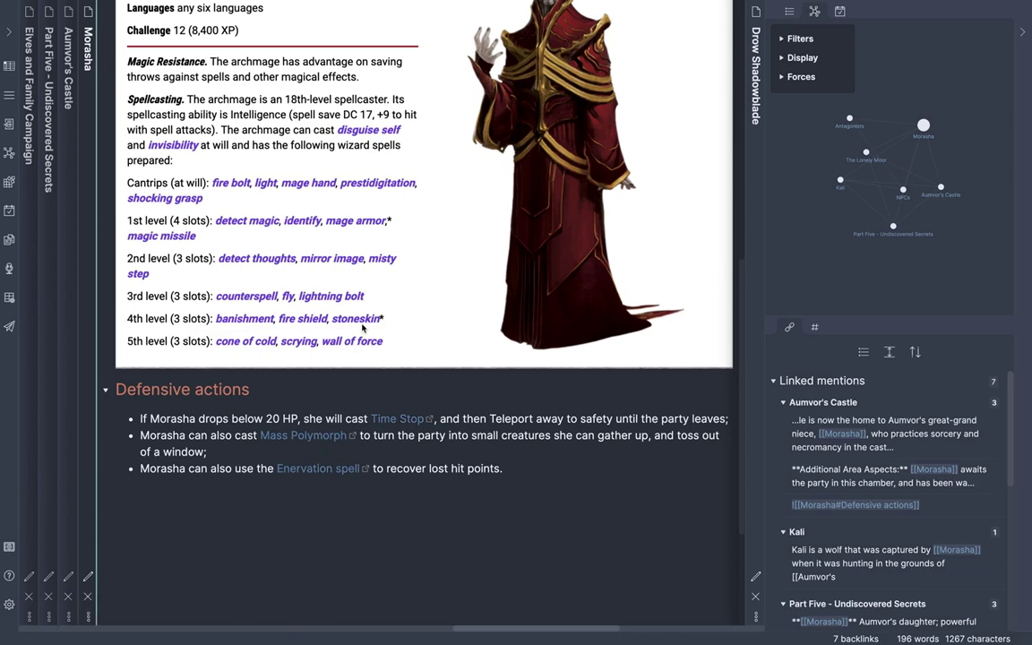
Step: Look back over Morasha's Archmage stat block and close the Morasha note
scroll(362, 328, "up", 4)
scroll(362, 329, "up", 1)
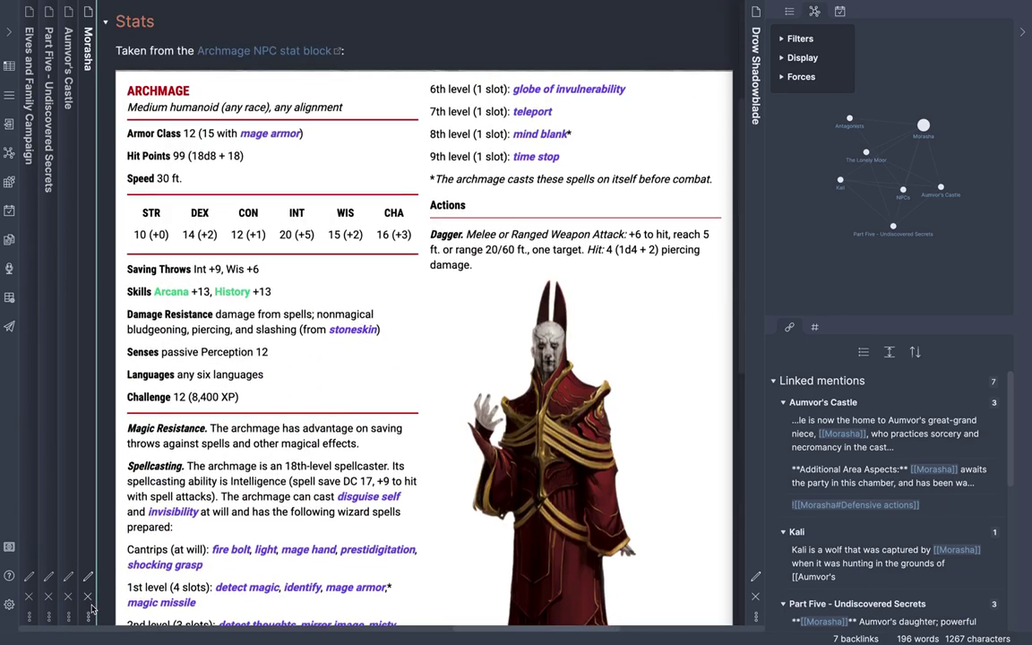
key("ctrl+w")
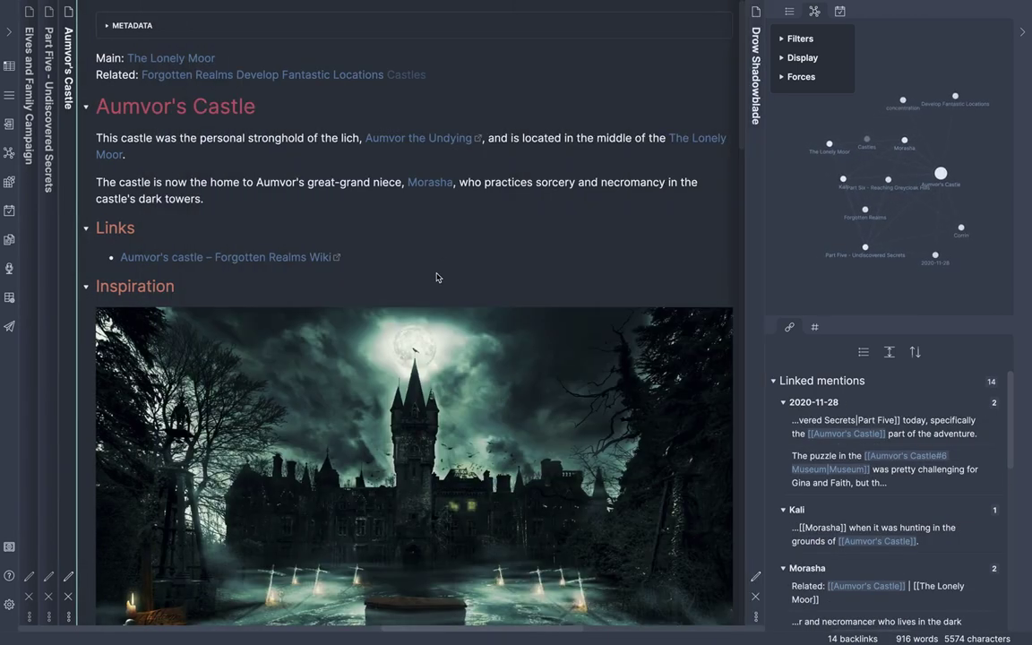
Step: Look over the Inspiration image and the numbered Layout map in the Aumvor's Castle note
scroll(437, 279, "down", 3)
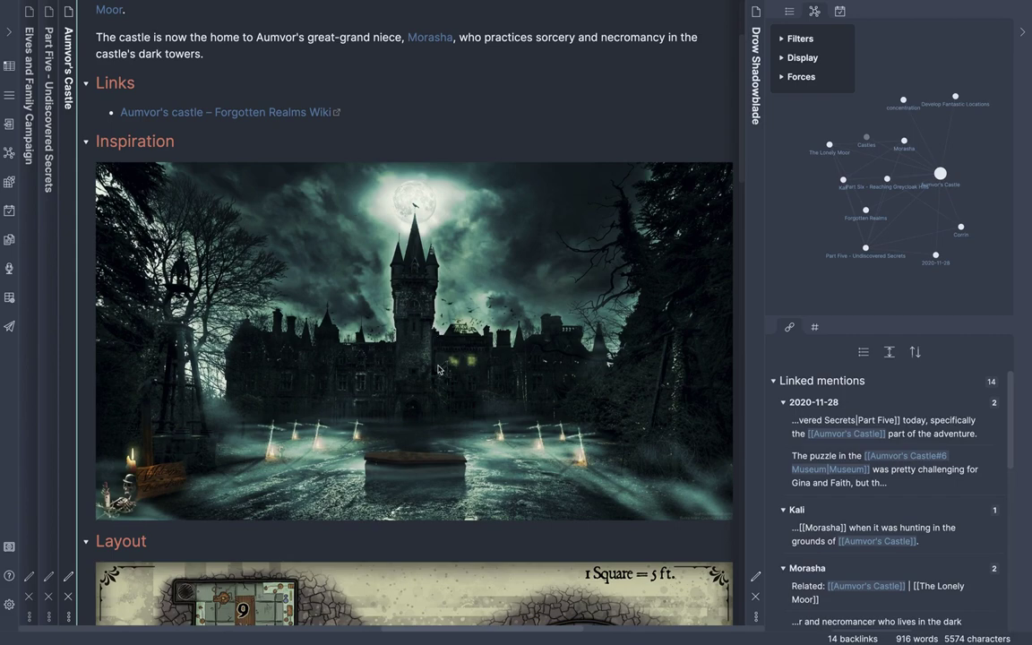
scroll(438, 368, "down", 3)
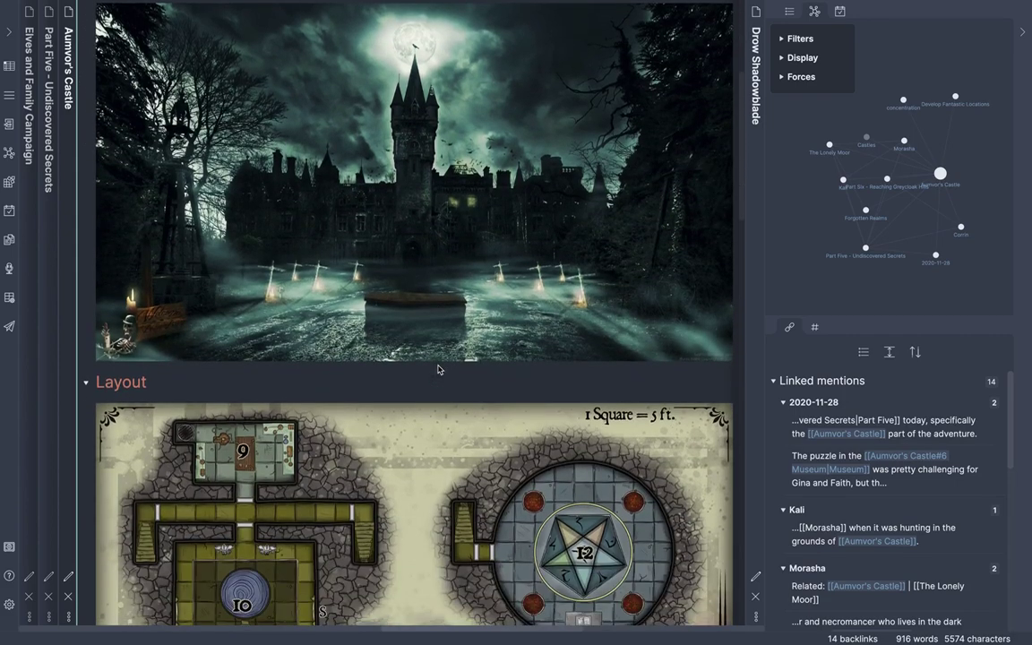
scroll(438, 368, "down", 6)
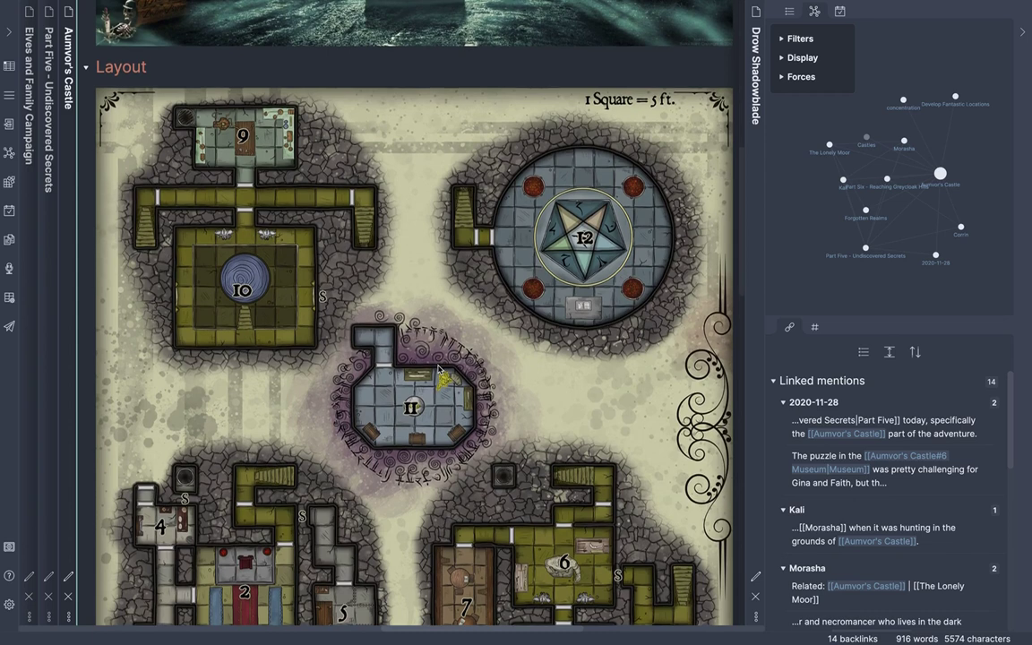
scroll(438, 368, "down", 2)
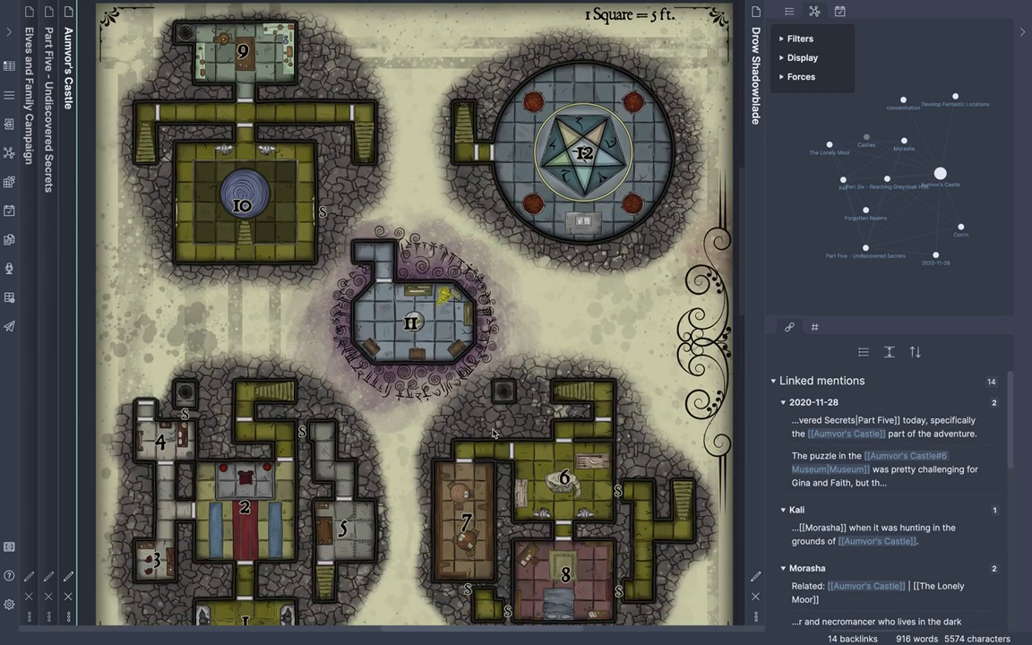
scroll(491, 433, "down", 3)
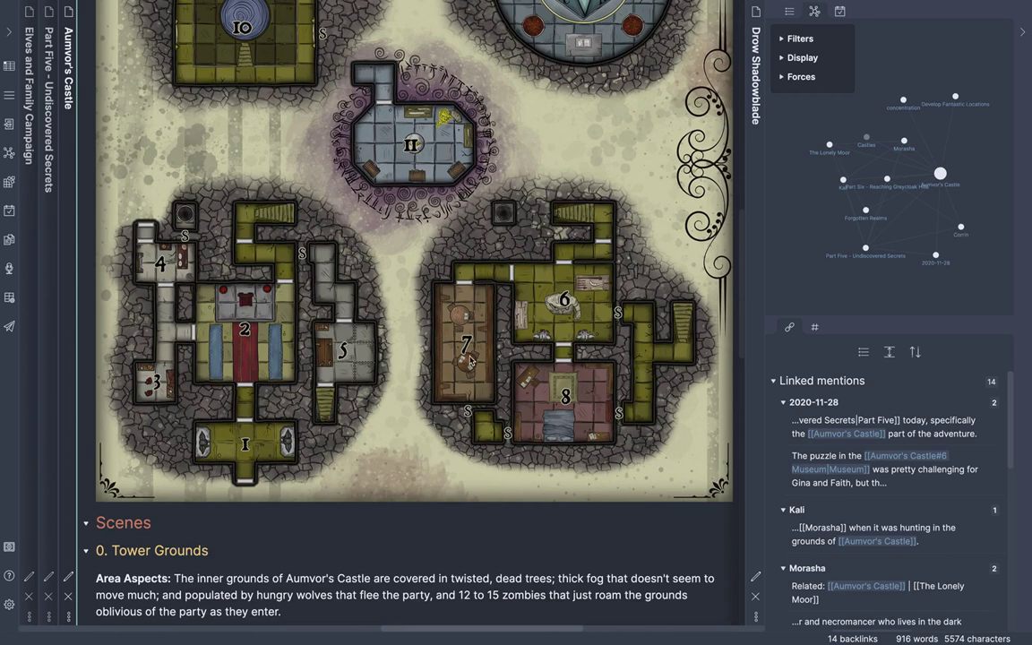
Step: Review the castle's Scenes from 0. Tower Grounds to 10. Scrying Chamber, previewing the linked Corrin character note
scroll(469, 359, "down", 6)
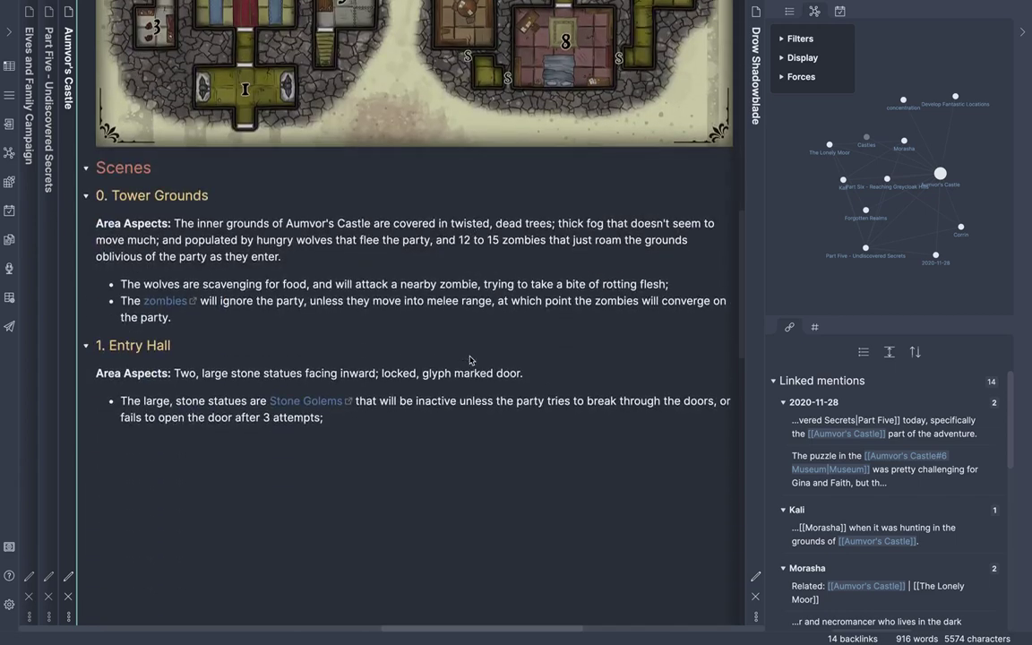
scroll(470, 360, "up", 2)
scroll(470, 360, "up", 1)
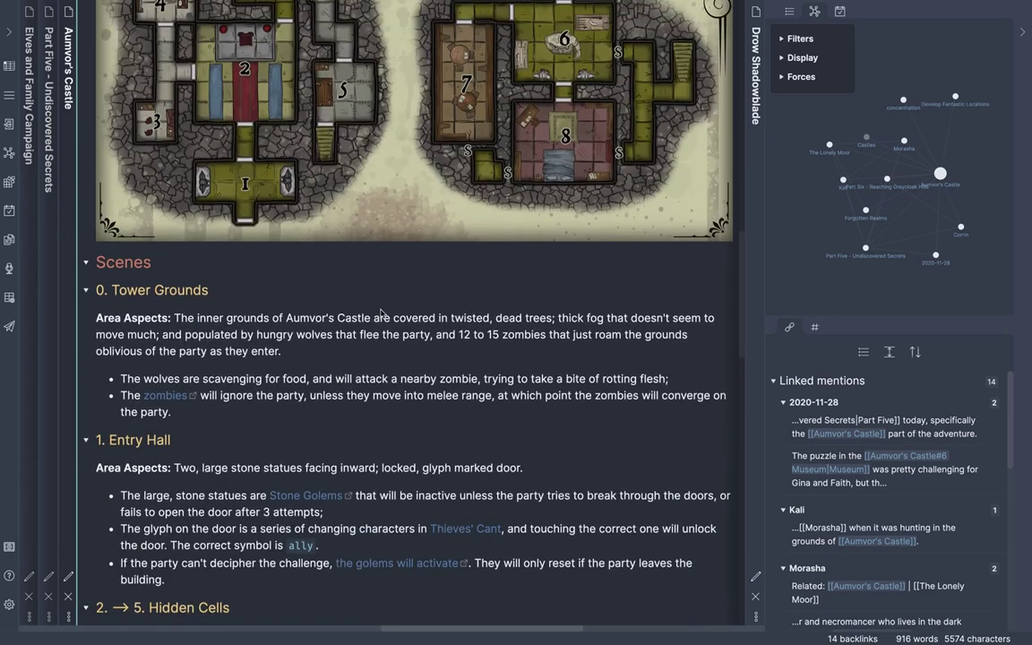
scroll(381, 310, "down", 10)
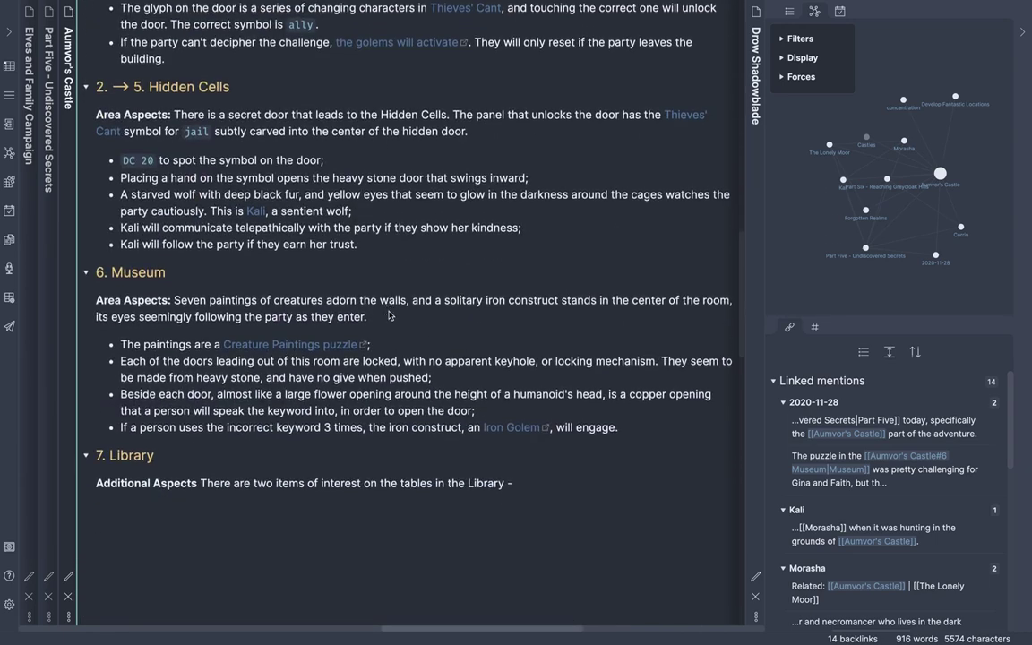
scroll(389, 316, "down", 3)
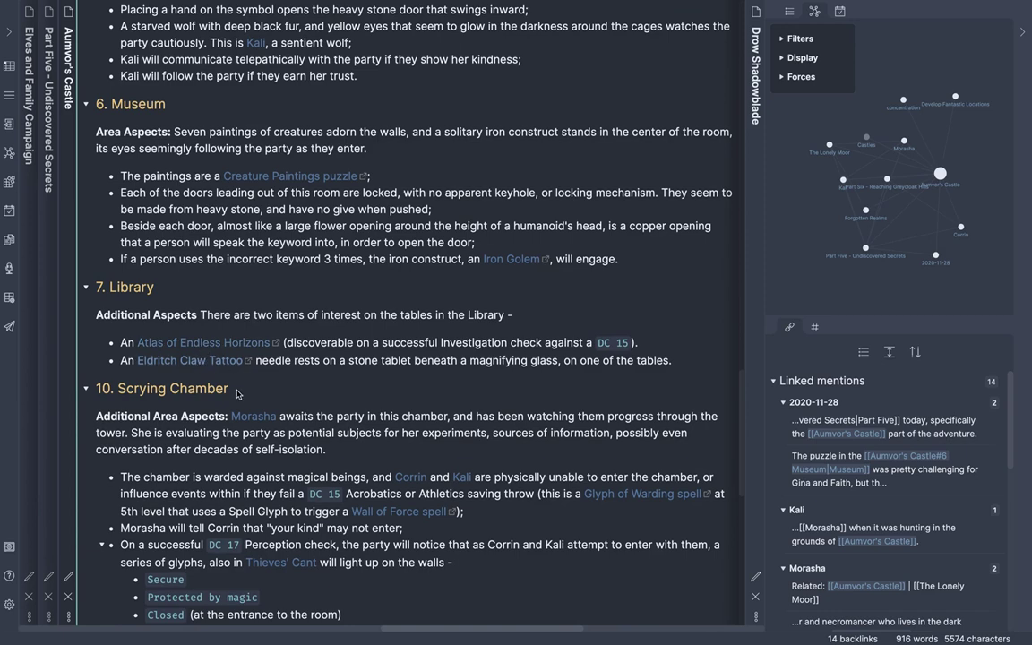
mouse_move(254, 417)
scroll(569, 450, "up", 1)
mouse_move(409, 488)
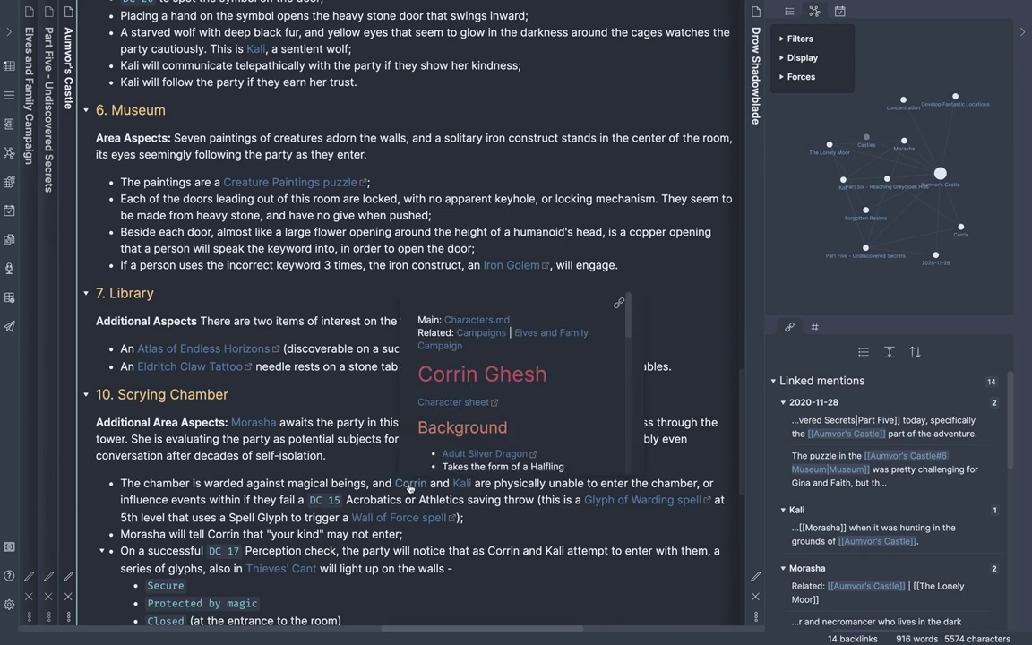
mouse_move(464, 484)
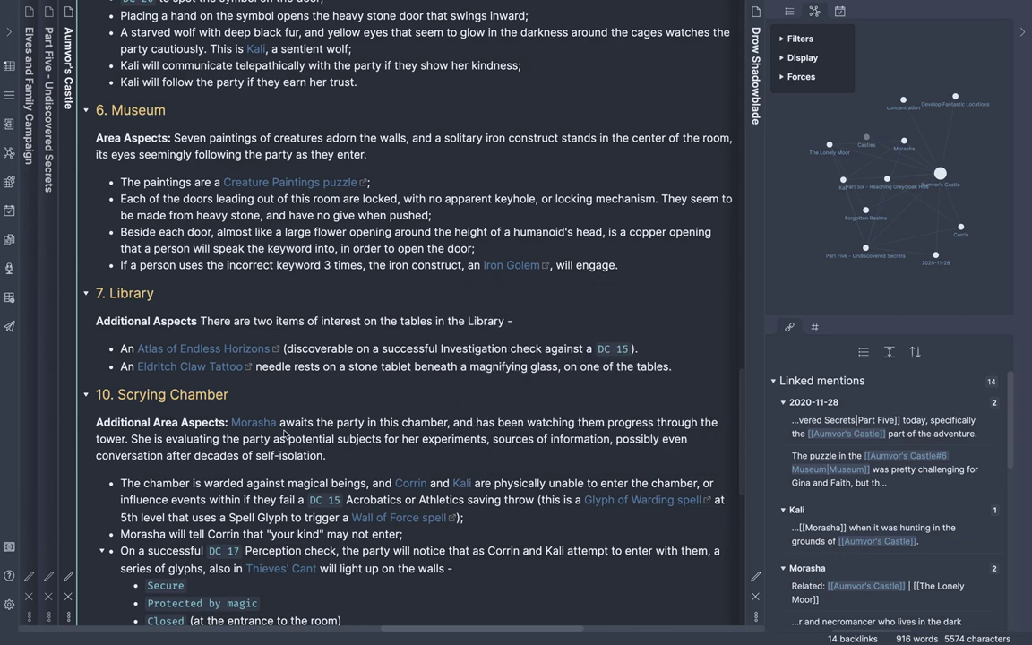
scroll(283, 437, "down", 3)
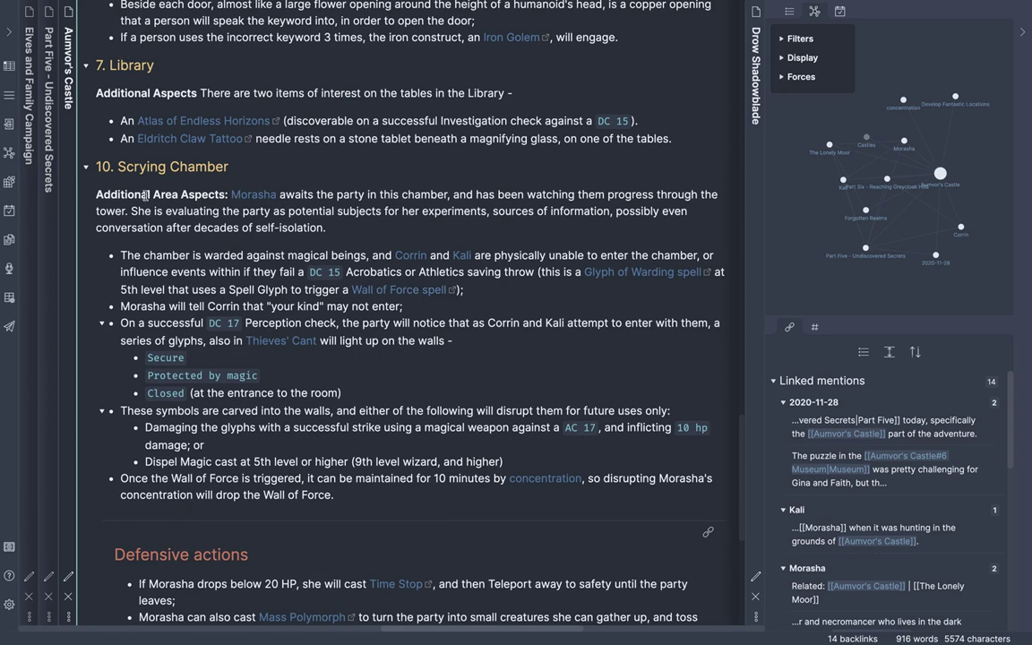
Step: Collapse and re-expand the 10. Scrying Chamber and 7. Library sections of Aumvor's Castle
left_click(87, 169)
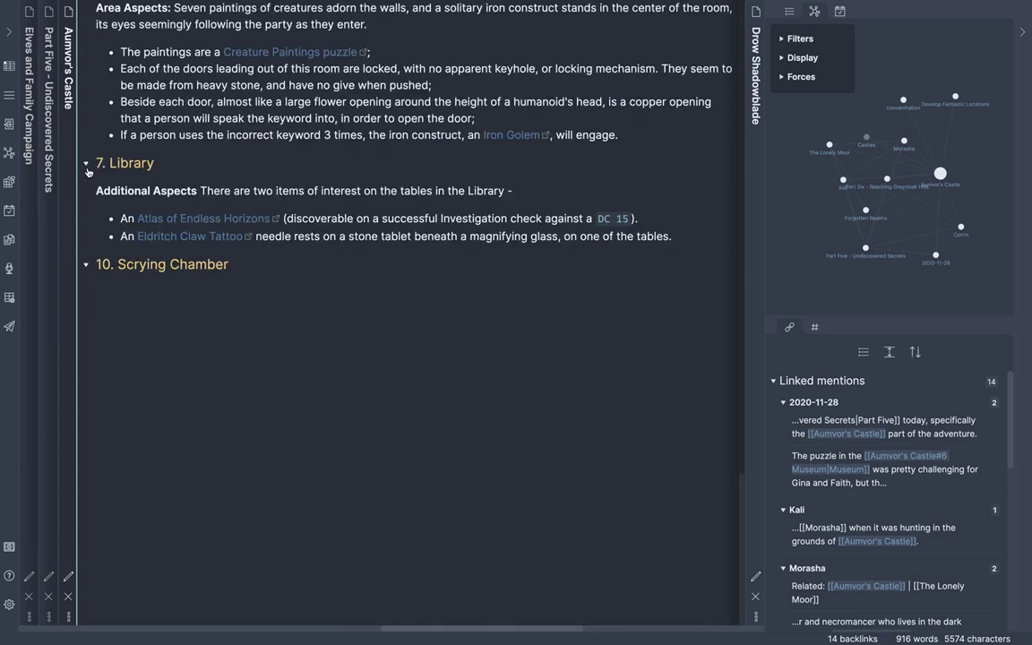
left_click(87, 267)
left_click(88, 164)
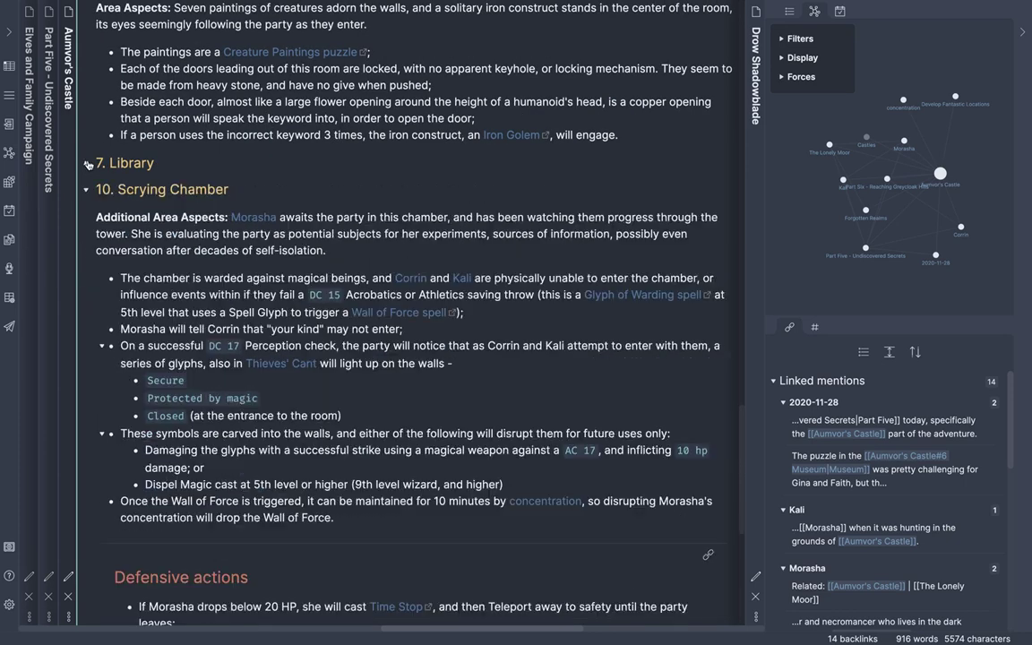
left_click(87, 164)
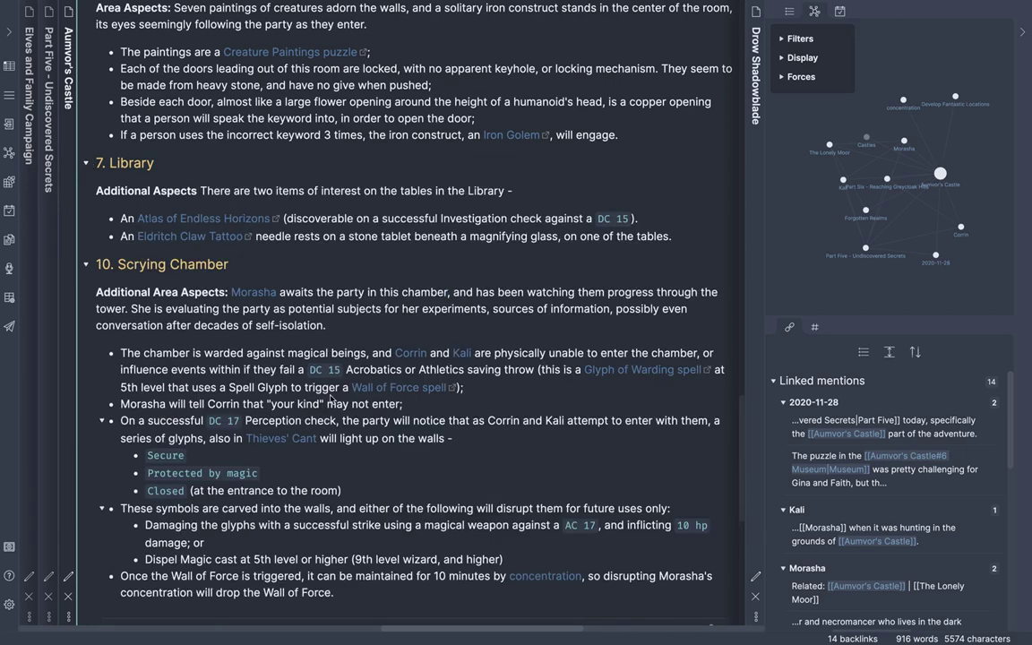
Step: Show the embedded Defensive actions section in the Aumvor's Castle source and follow its link to the Morasha note
scroll(331, 399, "down", 2)
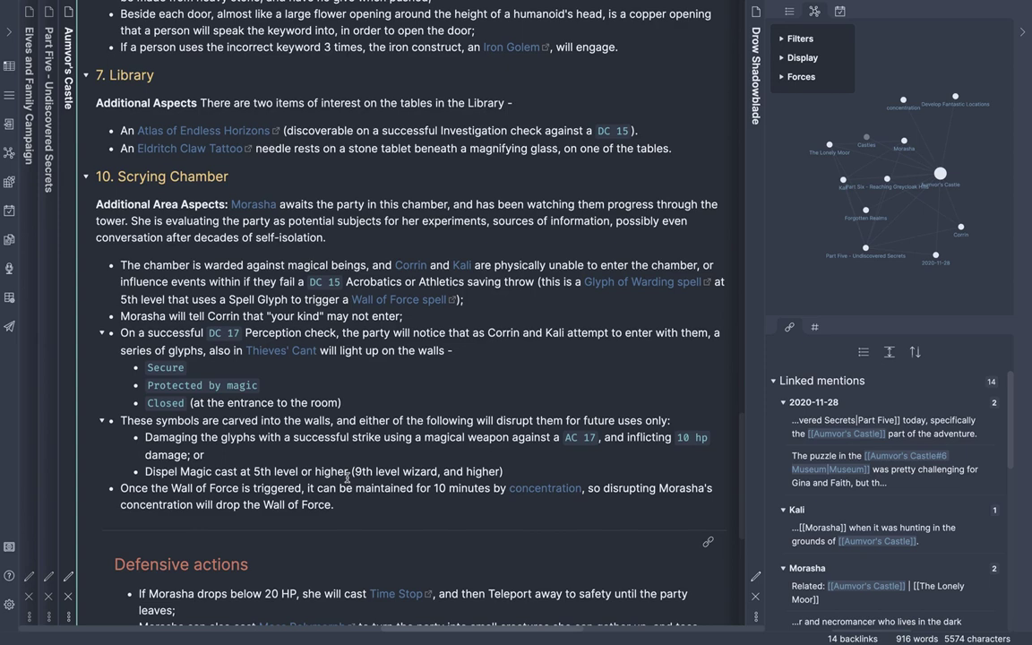
scroll(347, 477, "down", 3)
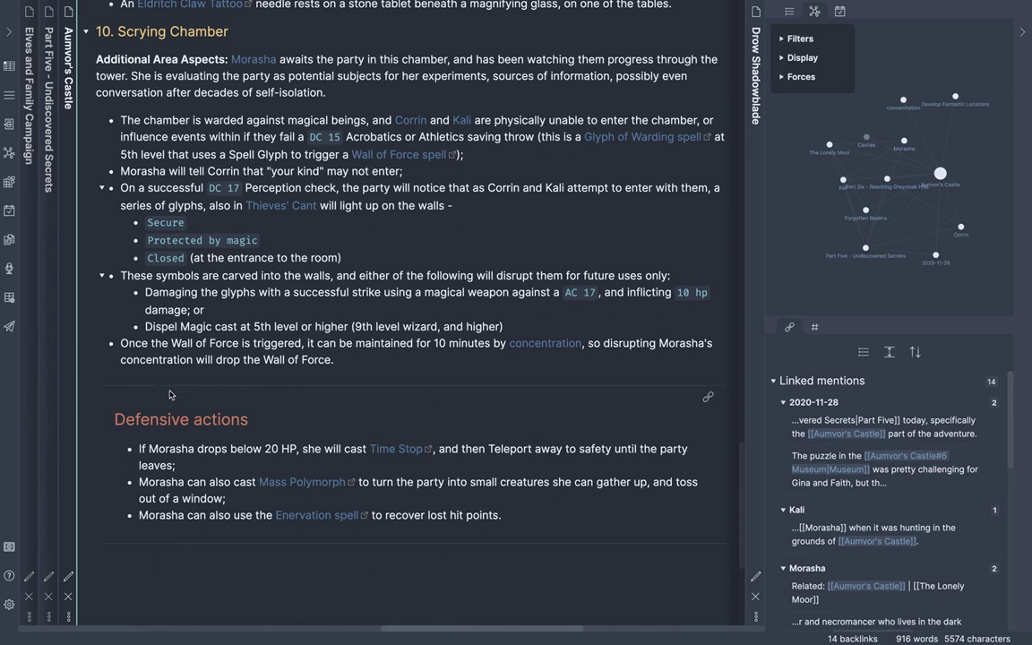
left_click(68, 576)
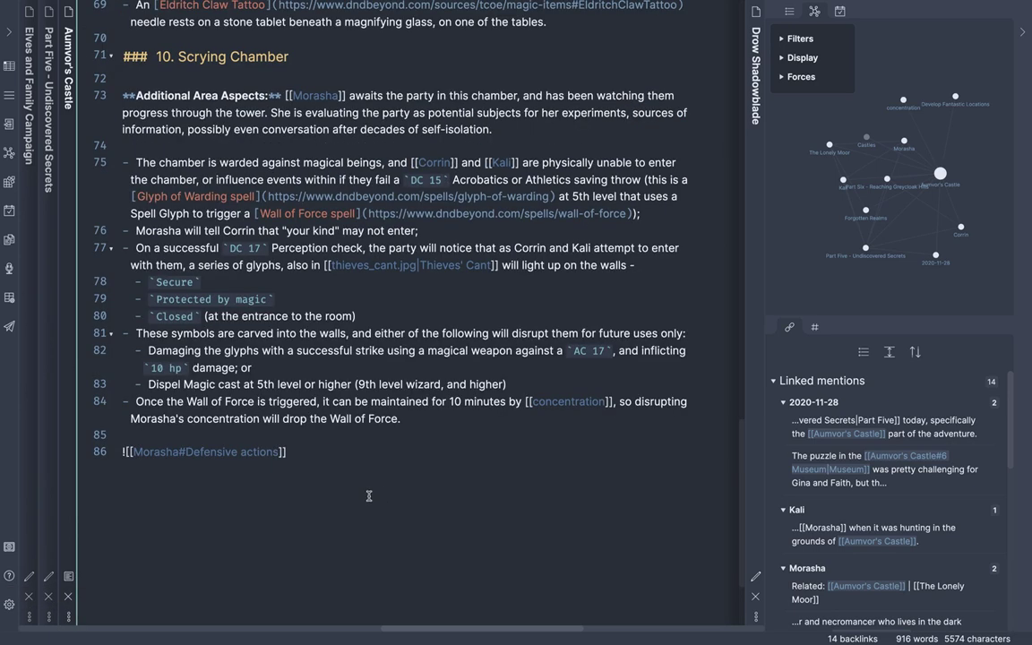
left_click(183, 454, "ctrl")
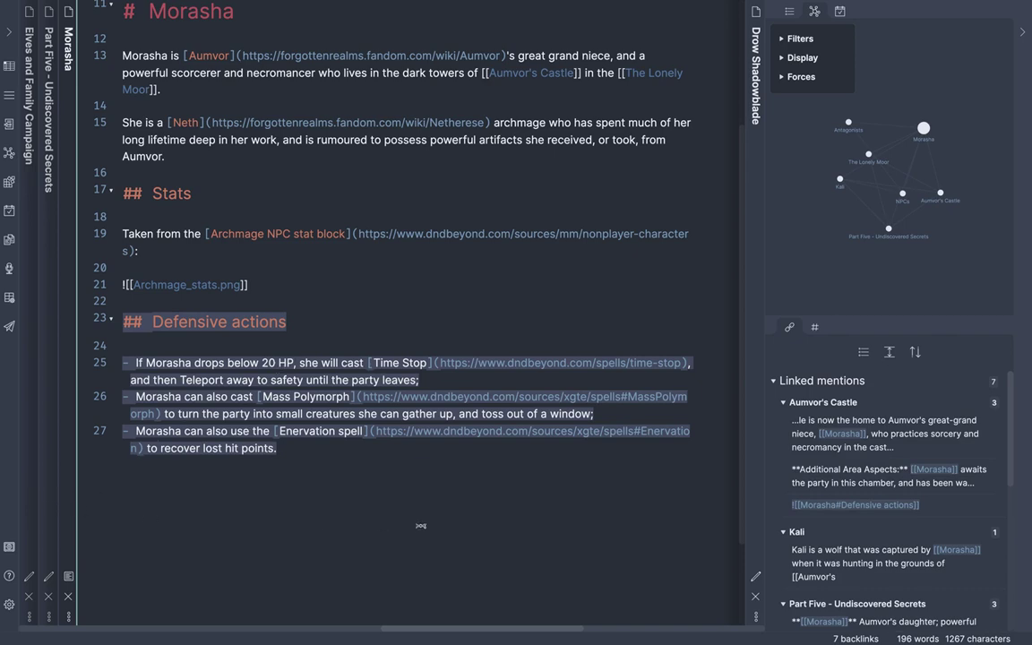
Step: Reopen Aumvor's Castle from its Part Five heading and render the embedded Defensive actions in reading preview
scroll(428, 525, "left", 5)
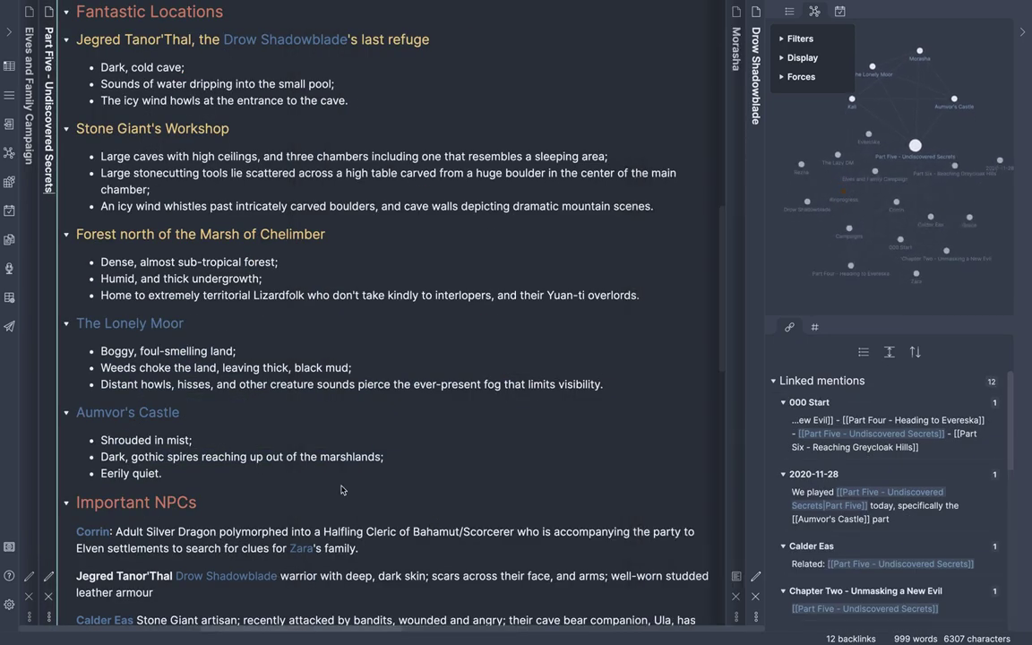
left_click(168, 417)
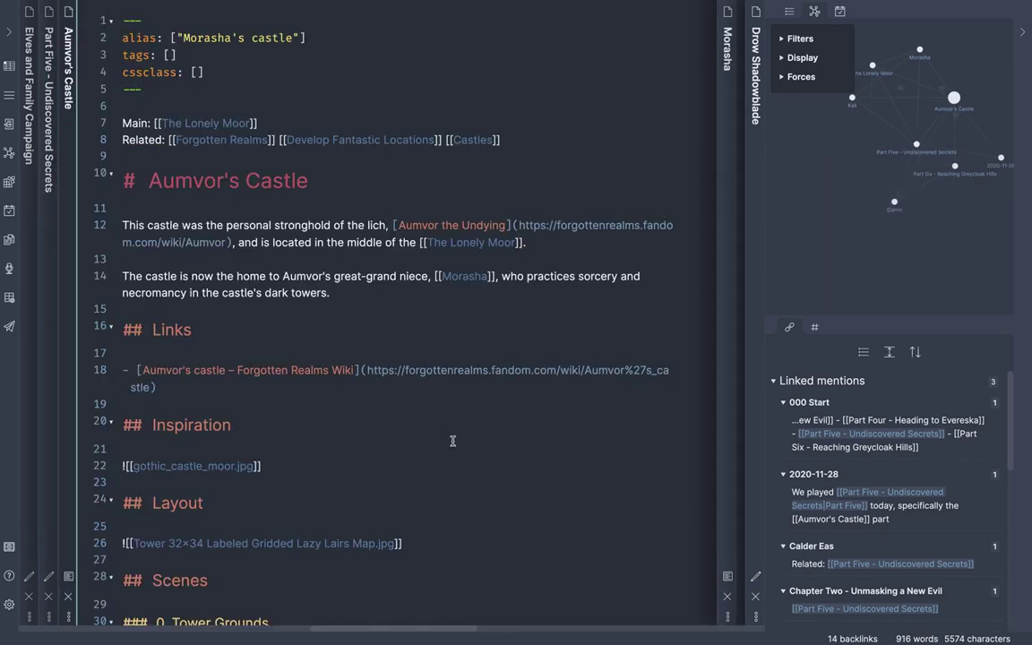
scroll(452, 441, "down", 10)
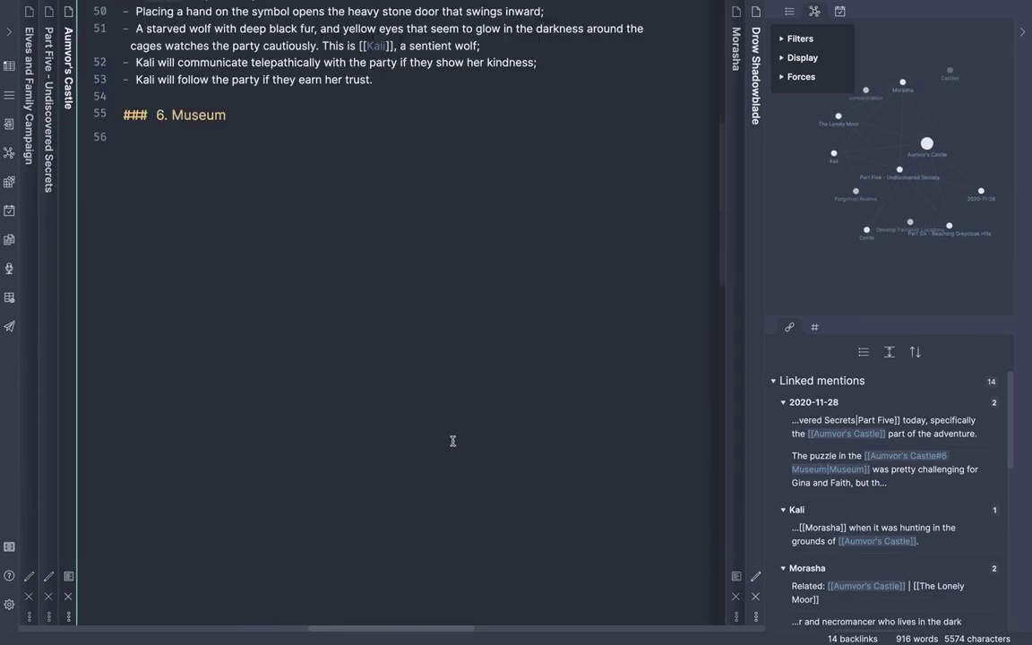
scroll(452, 441, "down", 5)
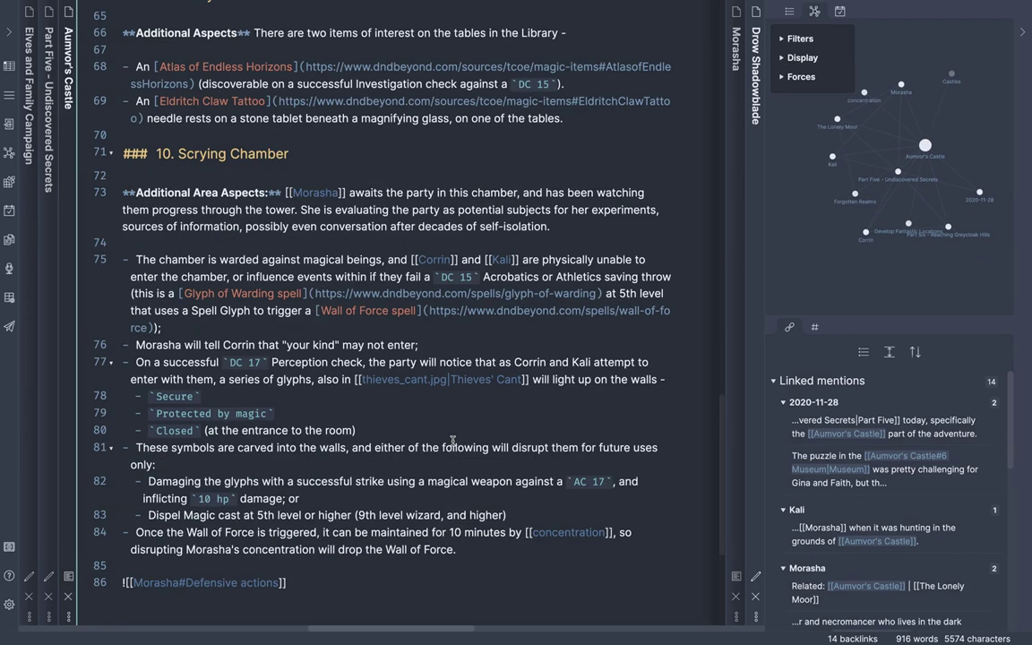
scroll(453, 440, "down", 3)
left_click(68, 579)
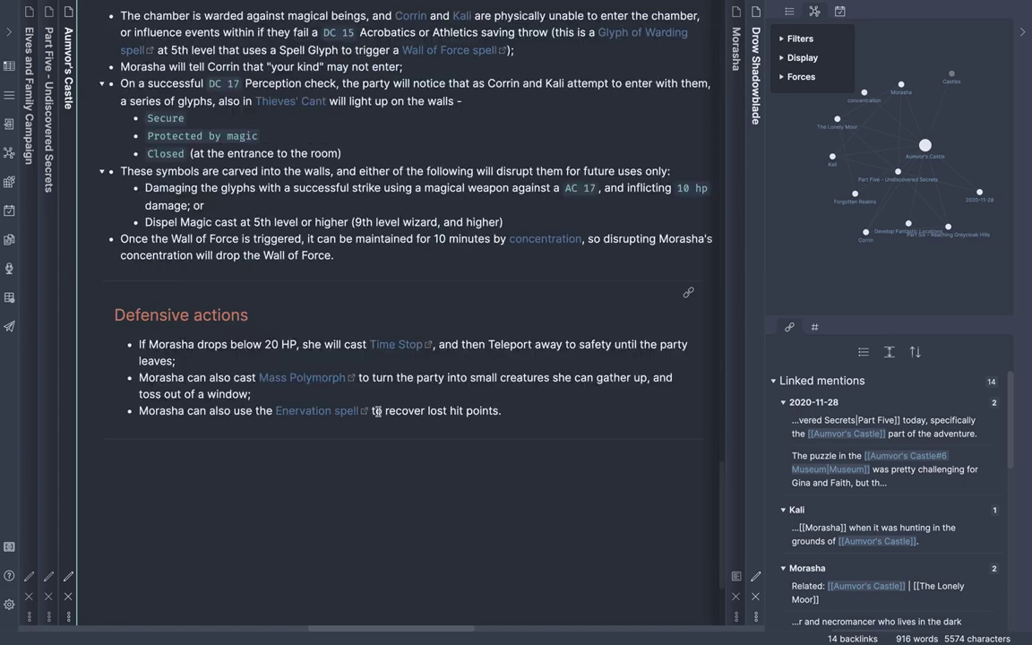
scroll(376, 411, "down", 2)
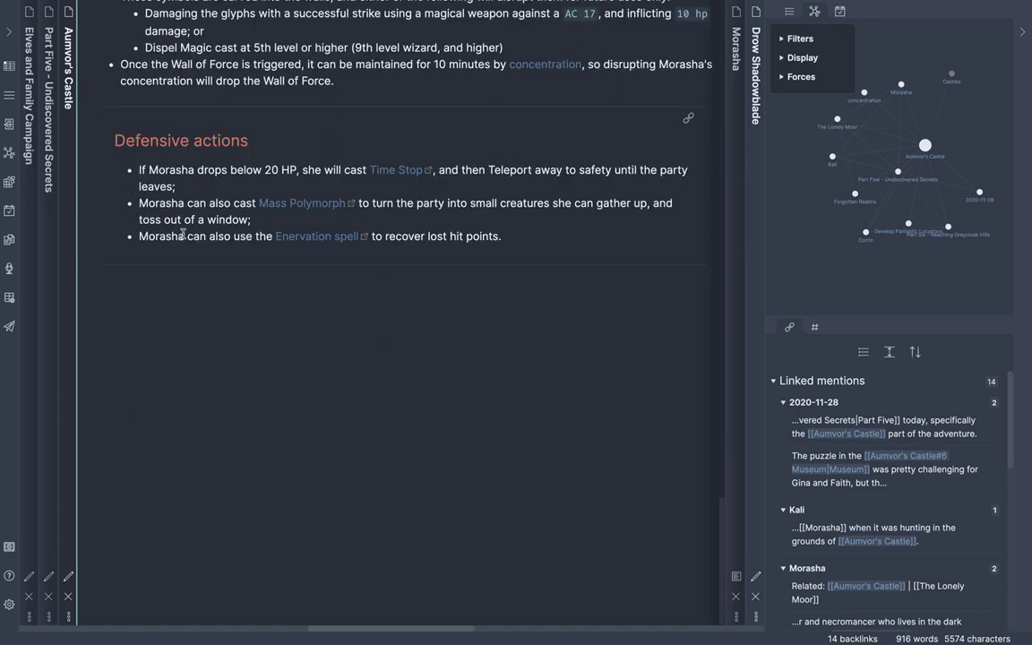
Step: Check the original Defensive actions in the Morasha note, and close the Morasha, Drow Shadowblade and Aumvor's Castle notes
left_click(737, 350)
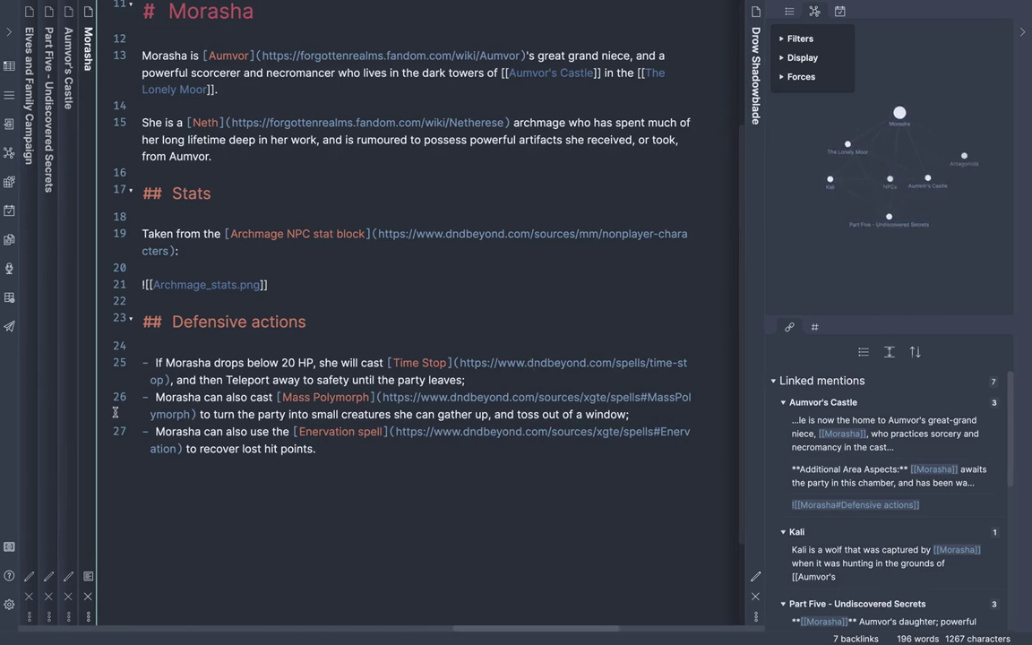
key("ctrl+alt+Left")
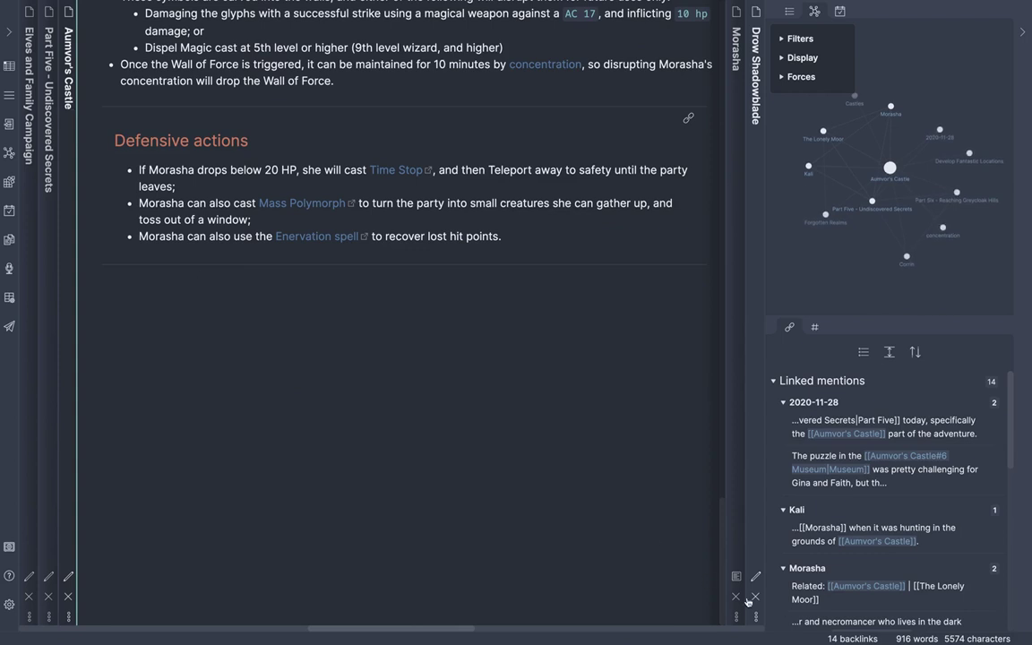
left_click(735, 596)
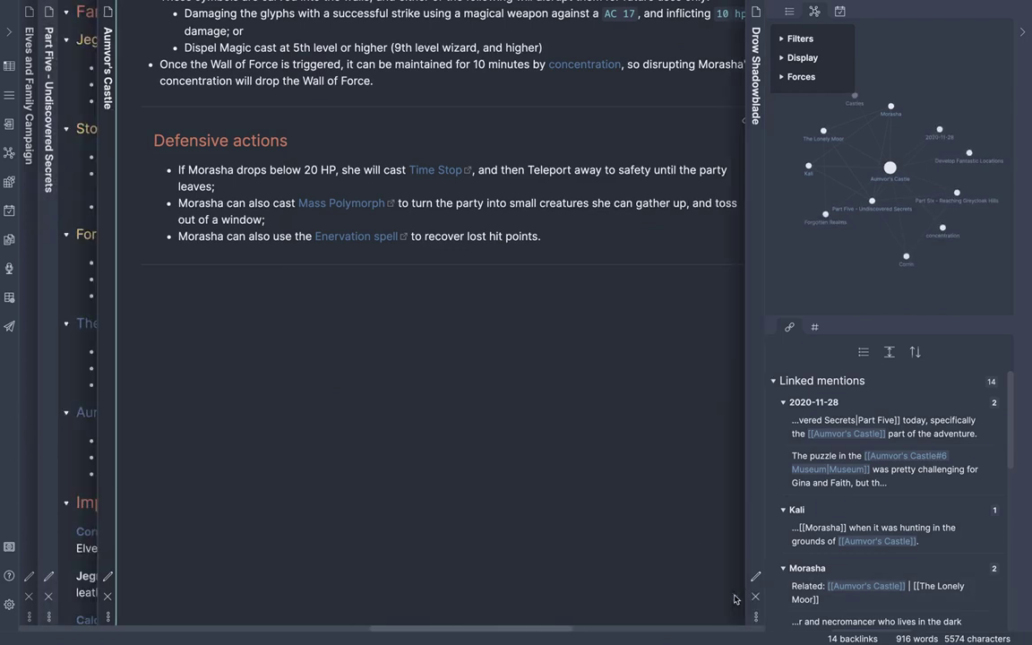
left_click(754, 597)
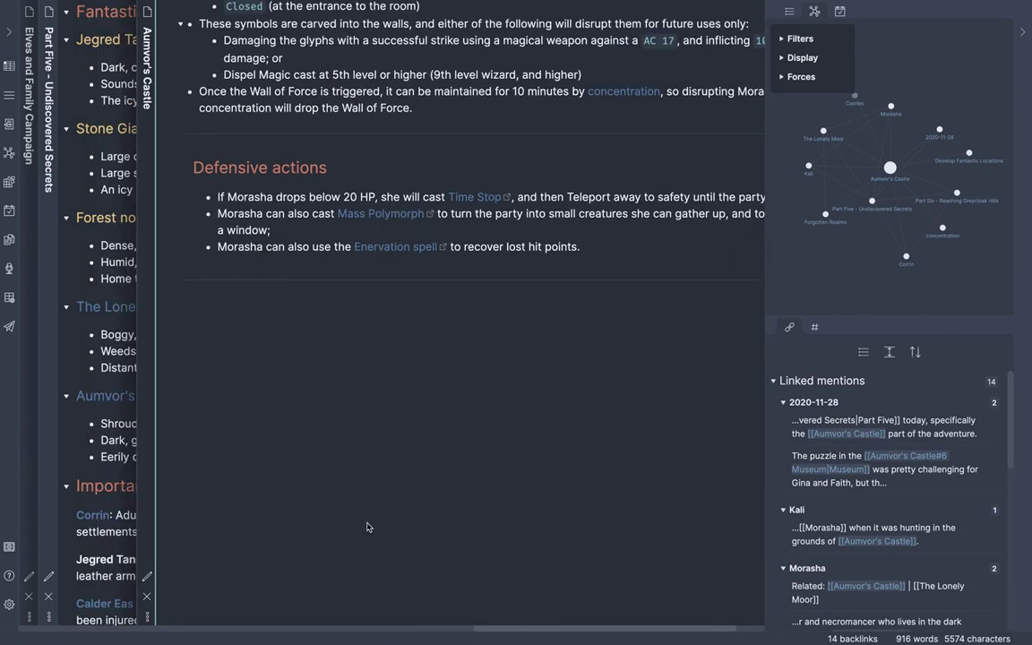
left_click(148, 598)
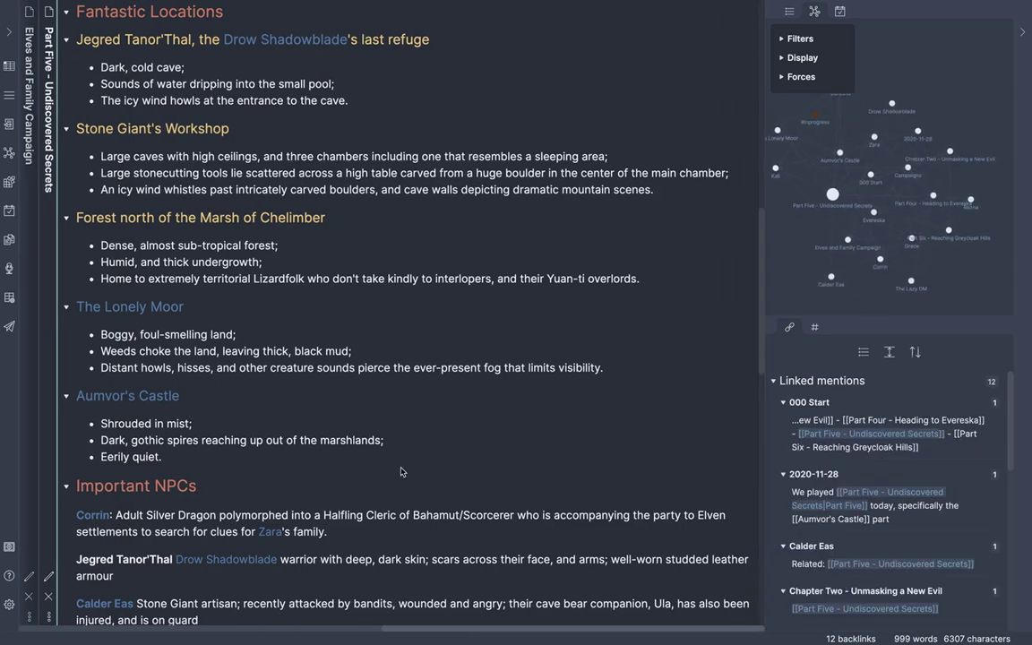
Step: Preview and open Part Eight - Confronting the Darkness from the adventure list in Elves and Family Campaign
scroll(249, 466, "left", 5)
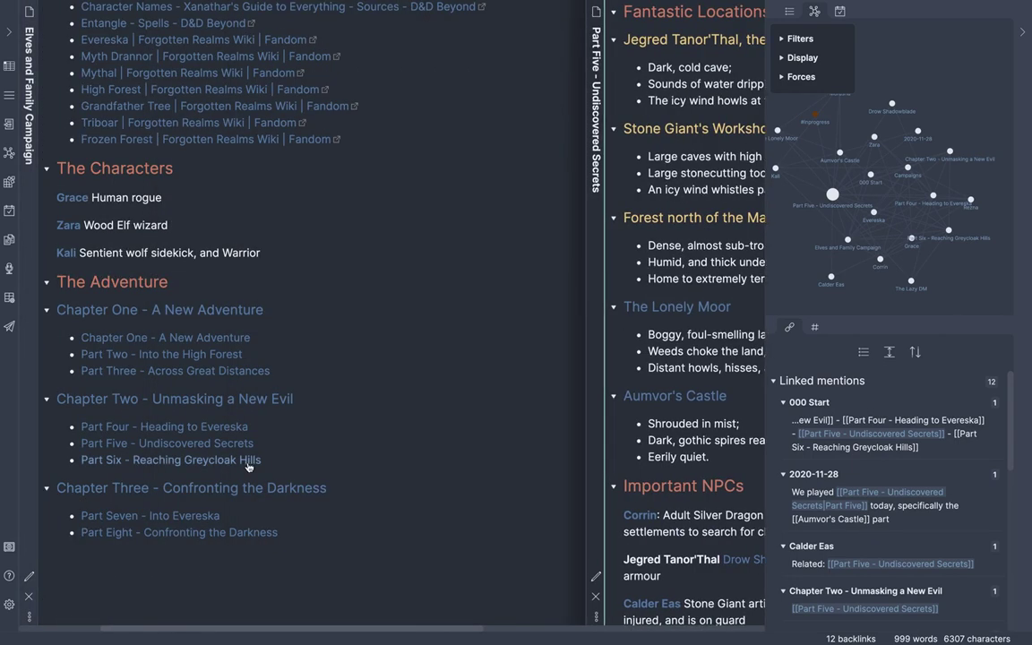
mouse_move(143, 532)
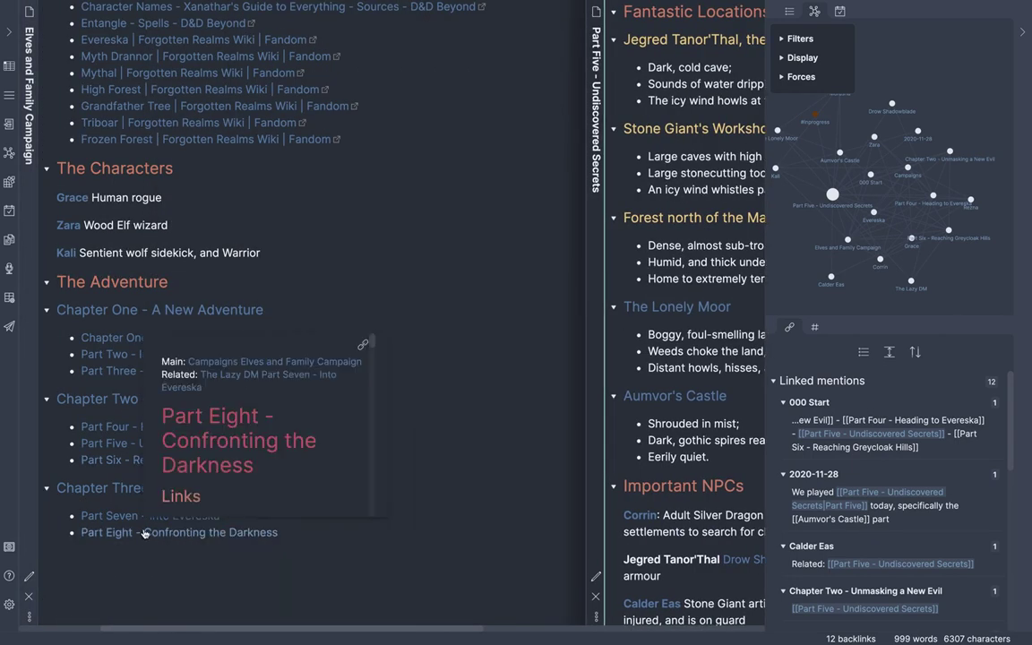
left_click(144, 532)
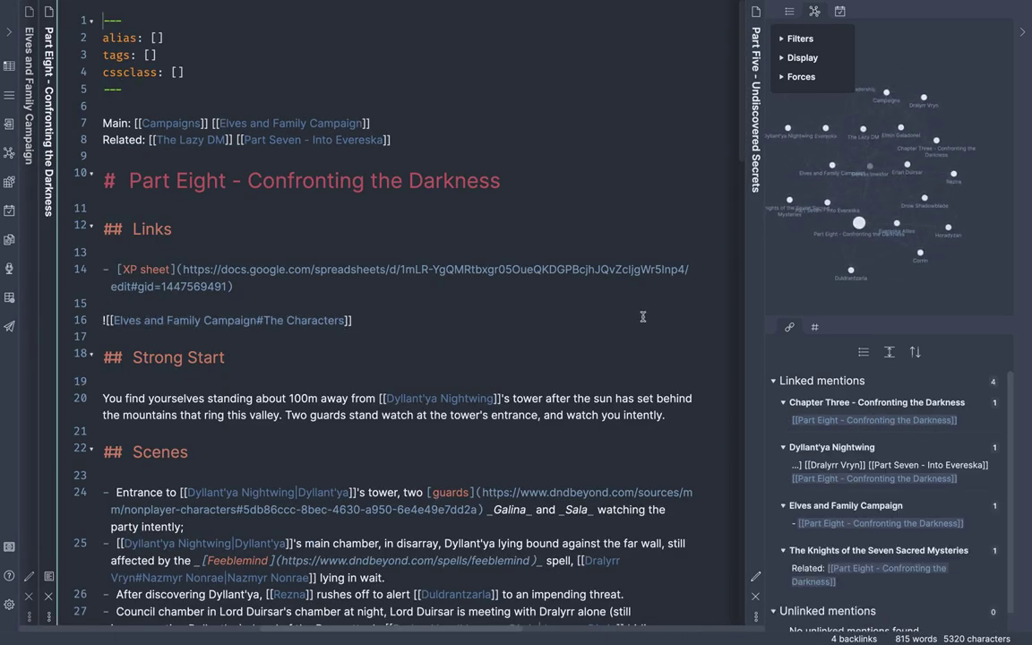
Step: Show the Characters section written out in Part Five - Undiscovered Secrets, and return to Part Eight - Confronting the Darkness
left_click(755, 328)
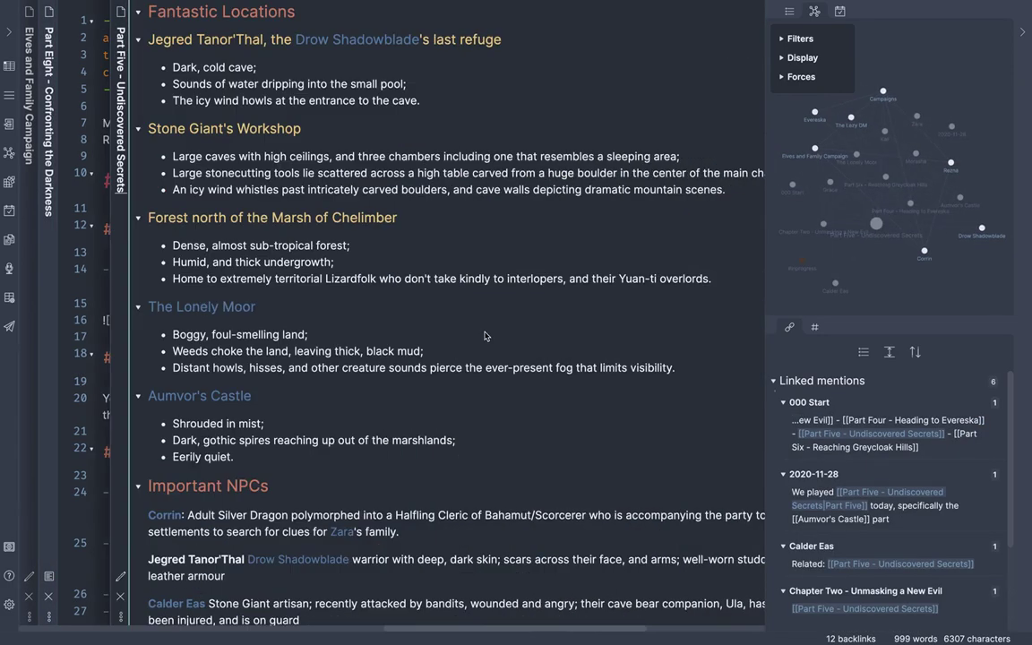
scroll(421, 336, "up", 10)
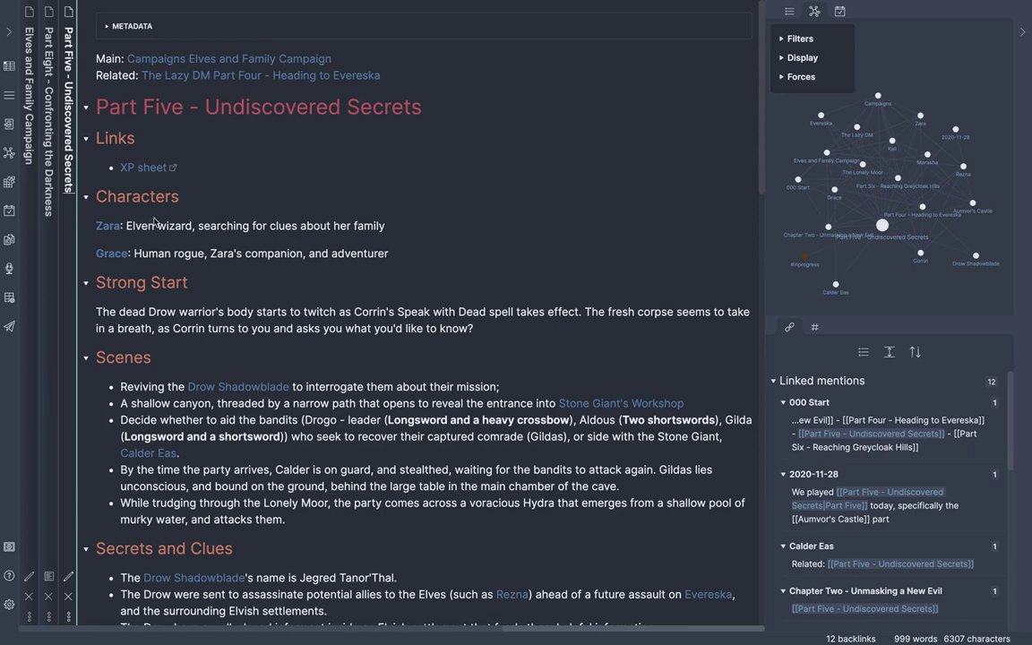
left_click(47, 303)
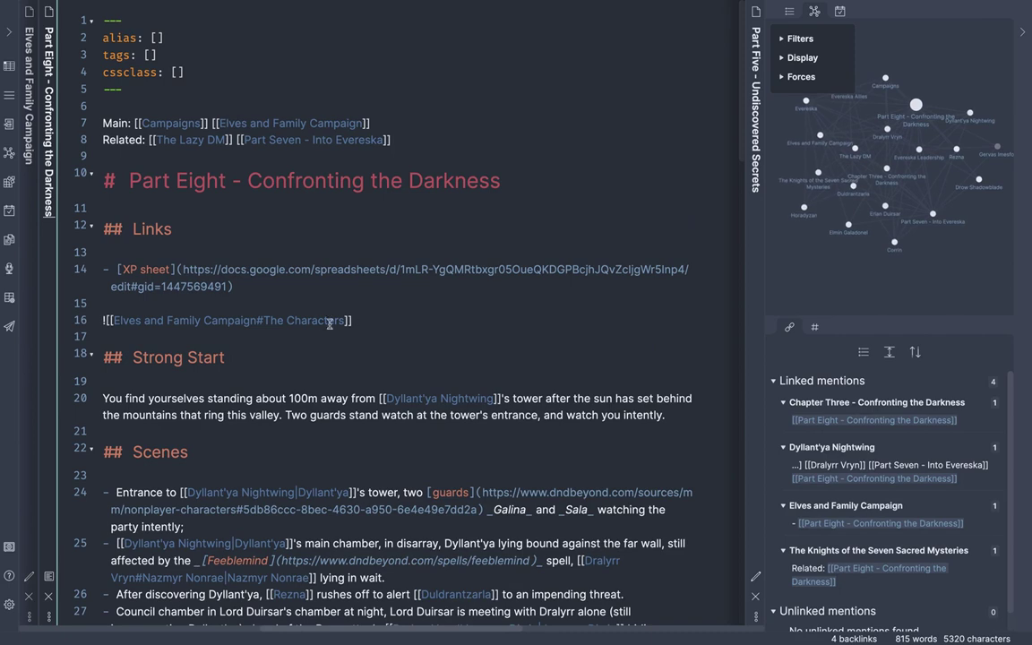
Step: Check the source of the embedded The Characters section in Elves and Family Campaign, and render the embed in Part Eight's reading preview
left_click(325, 323, "ctrl")
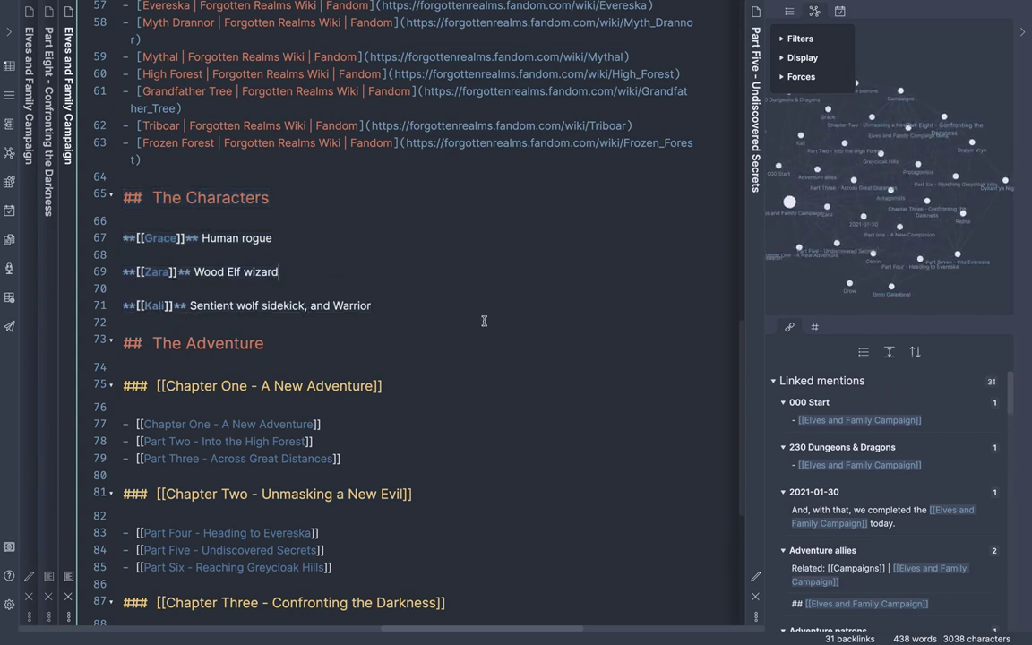
left_click(69, 597)
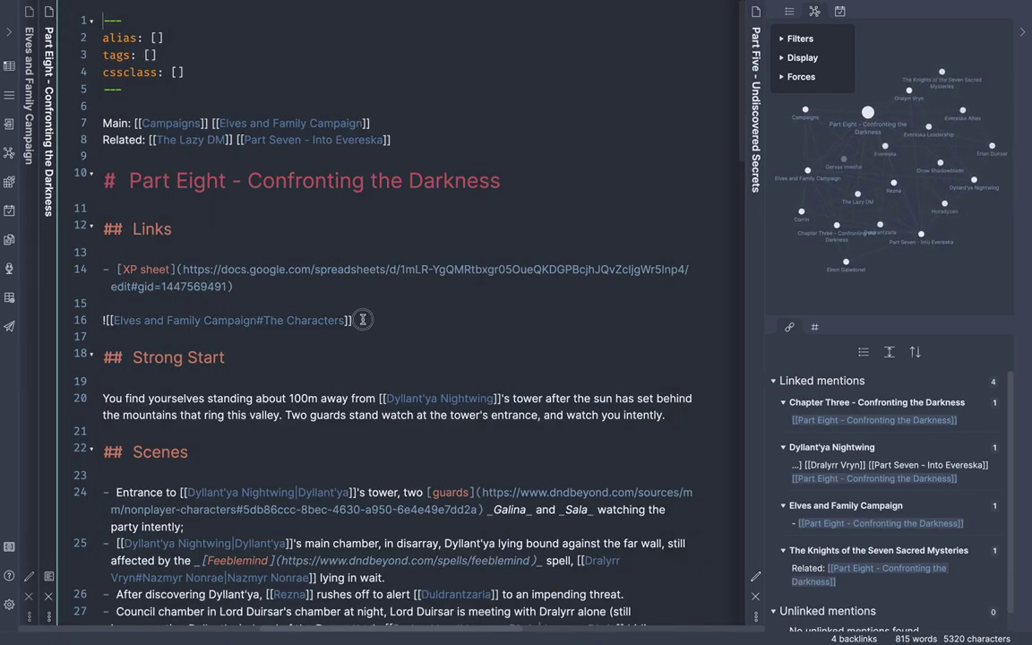
left_click_drag(343, 320, 113, 319)
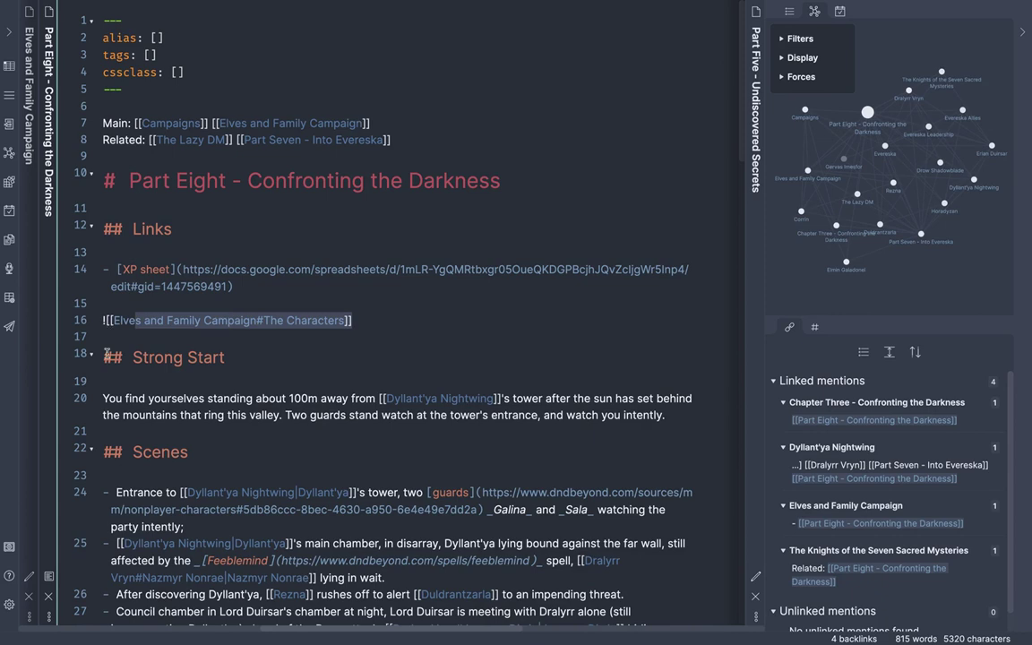
left_click(48, 578)
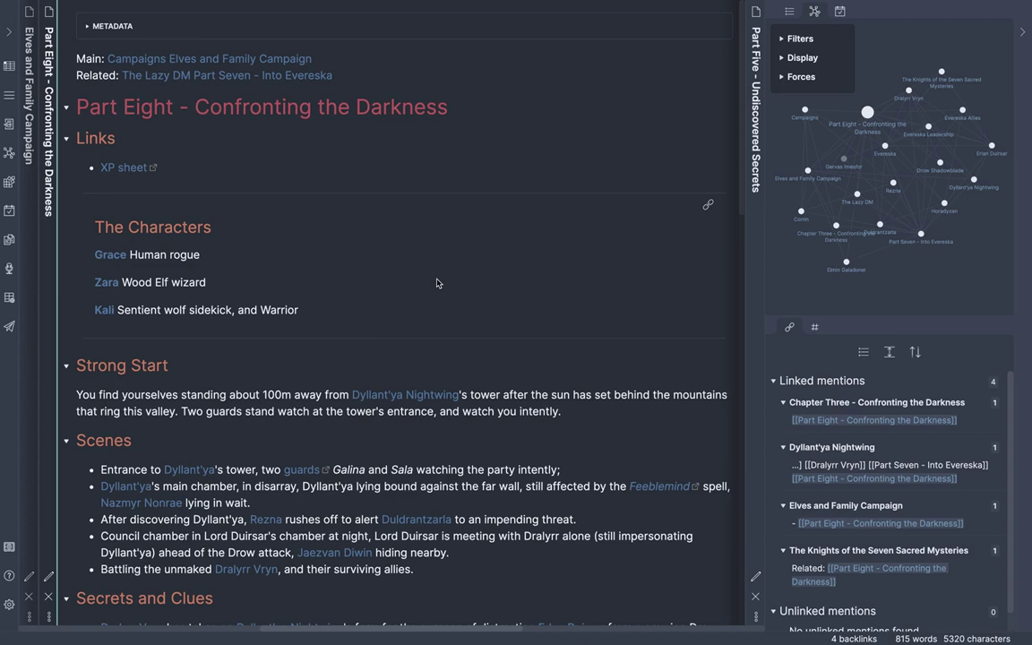
Step: Review Part Eight's Strong Start, Scenes and Secrets and Clues, and close the Part Five - Undiscovered Secrets pane
scroll(436, 283, "down", 2)
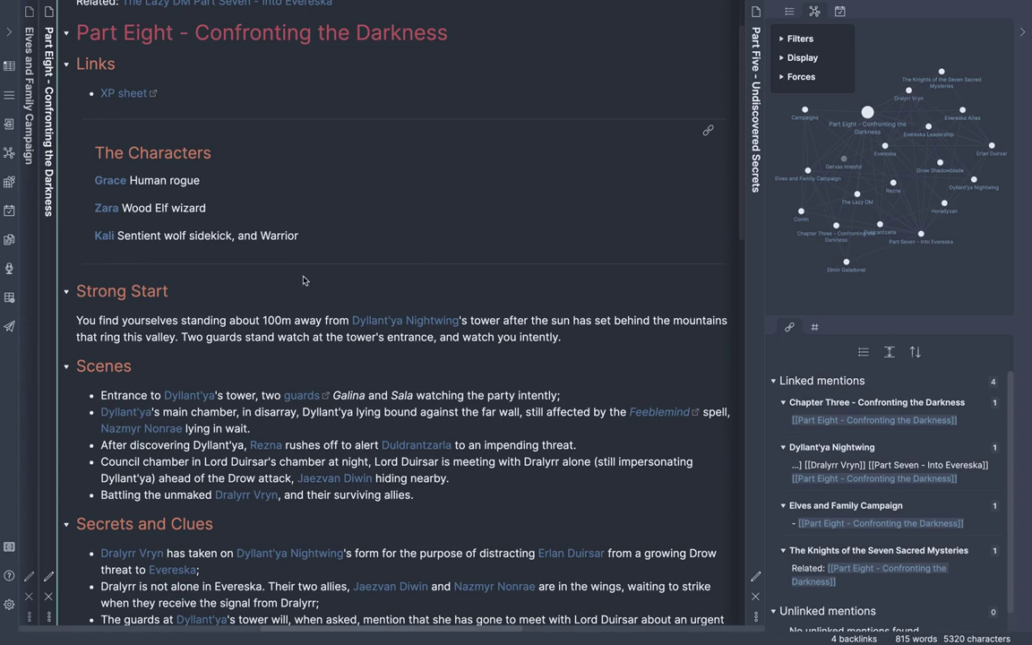
scroll(286, 280, "down", 6)
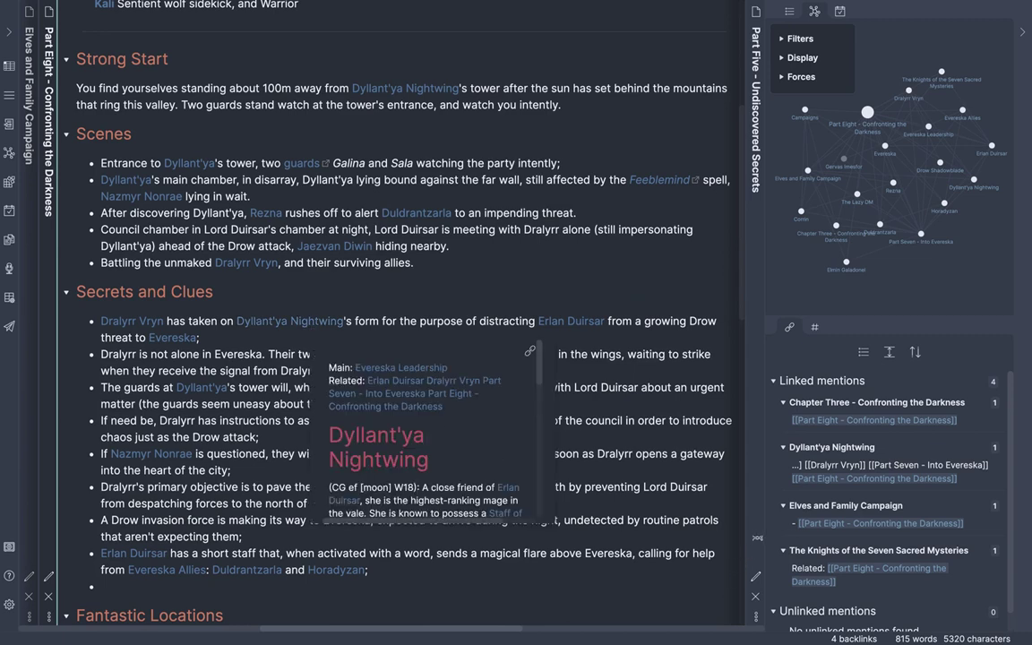
left_click(756, 596)
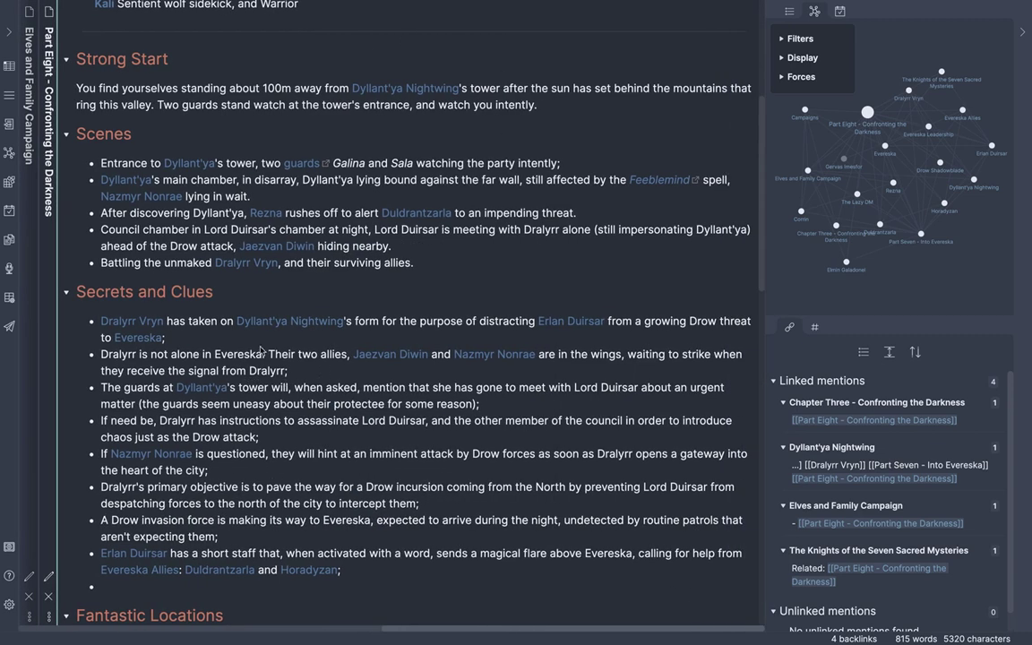
Step: Look through Part Eight from its beginning to Potential Treasure, and preview the linked dragon and elf notes under Important NPCs
scroll(490, 435, "up", 3)
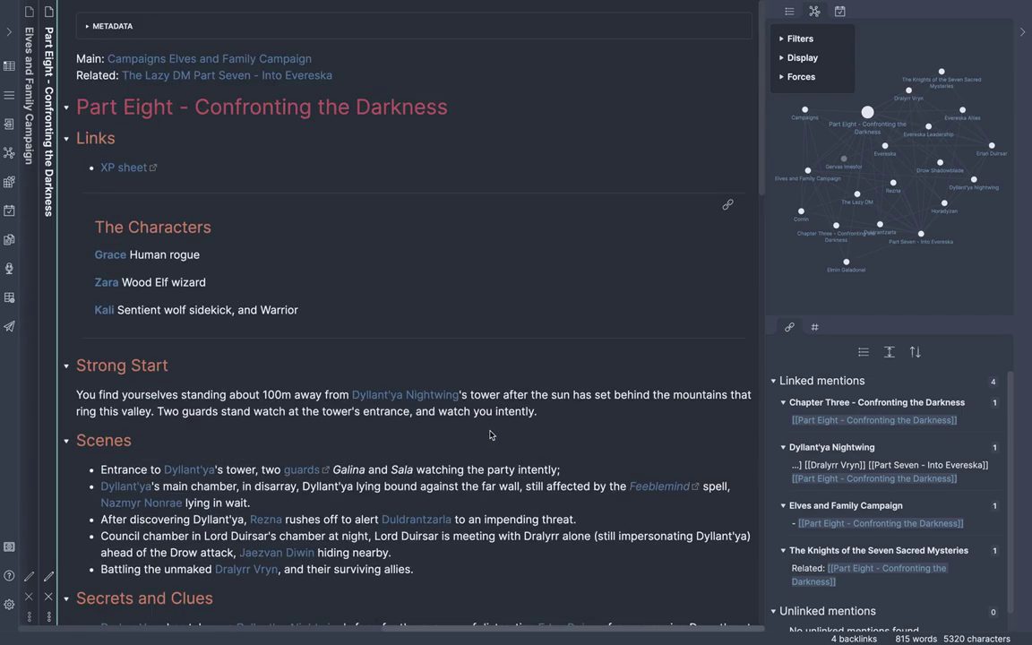
scroll(490, 435, "down", 10)
scroll(490, 435, "down", 5)
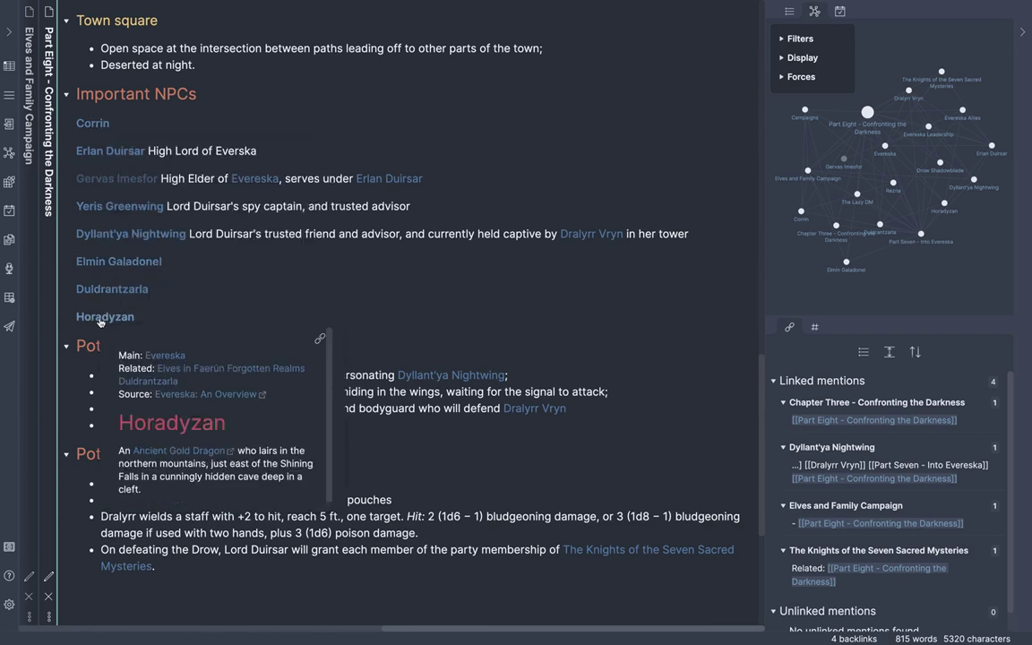
mouse_move(101, 286)
mouse_move(117, 267)
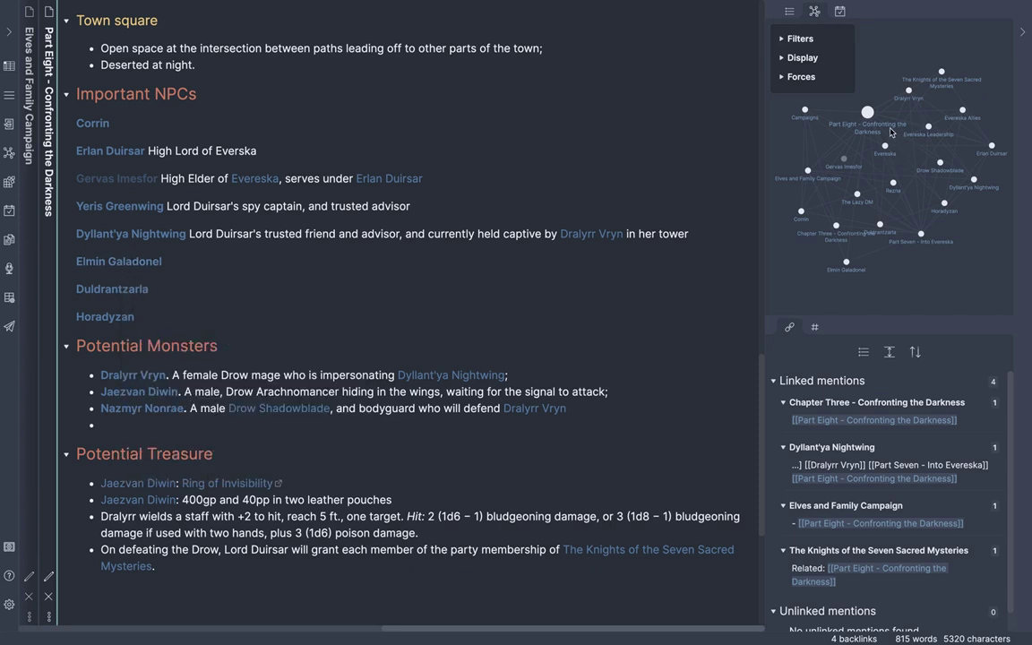
Step: Rearrange the local graph around Part Eight, open Evereska Allies from it, and move on to the Evereska note
left_click_drag(875, 119, 883, 182)
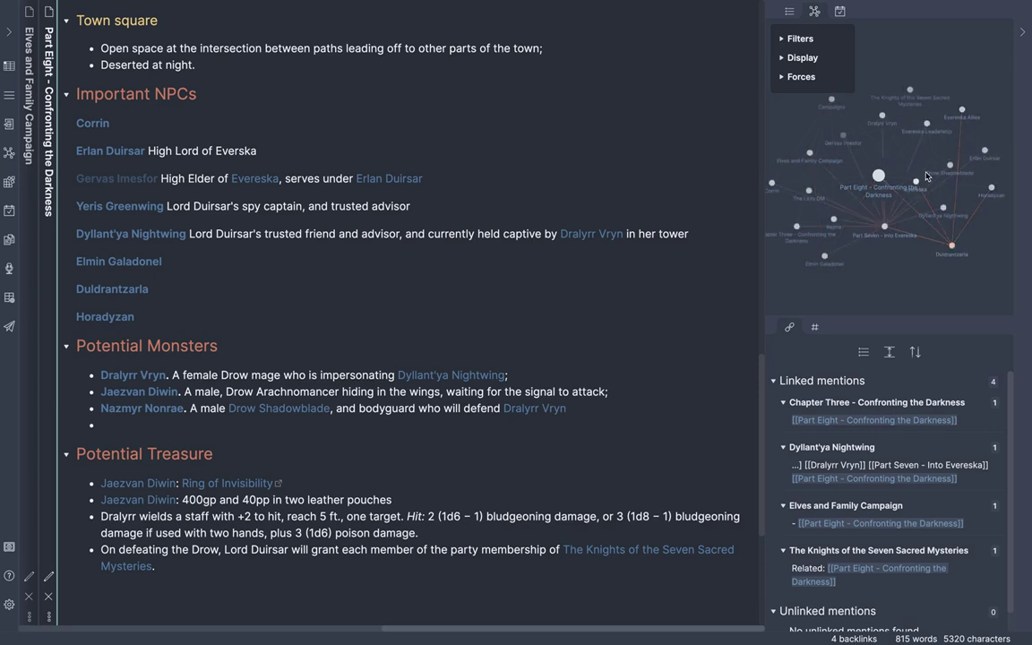
left_click(962, 109)
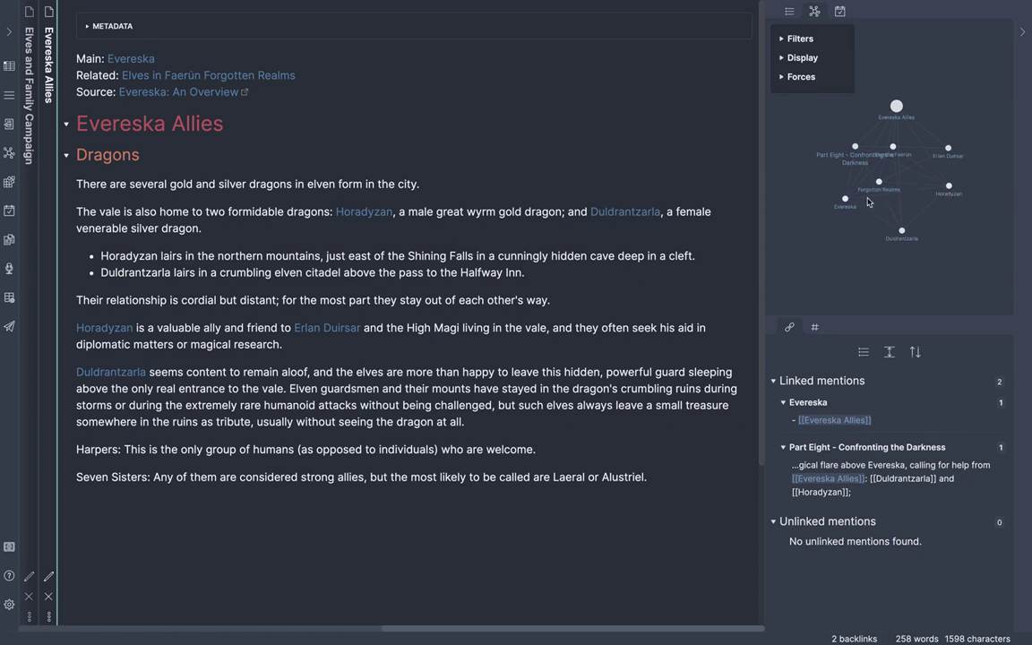
key("ctrl+alt+Left")
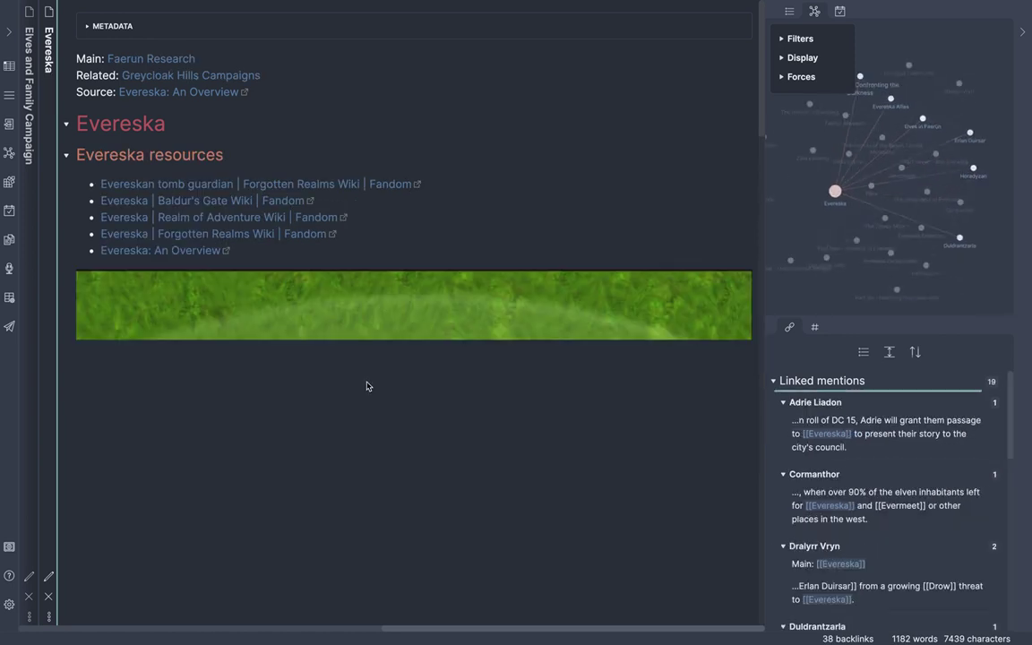
Step: Examine the Evereska note from its resources down to The Evereska Charter and back up to Religion and Resources
scroll(366, 386, "down", 5)
scroll(366, 386, "down", 10)
scroll(366, 386, "down", 8)
scroll(365, 381, "down", 10)
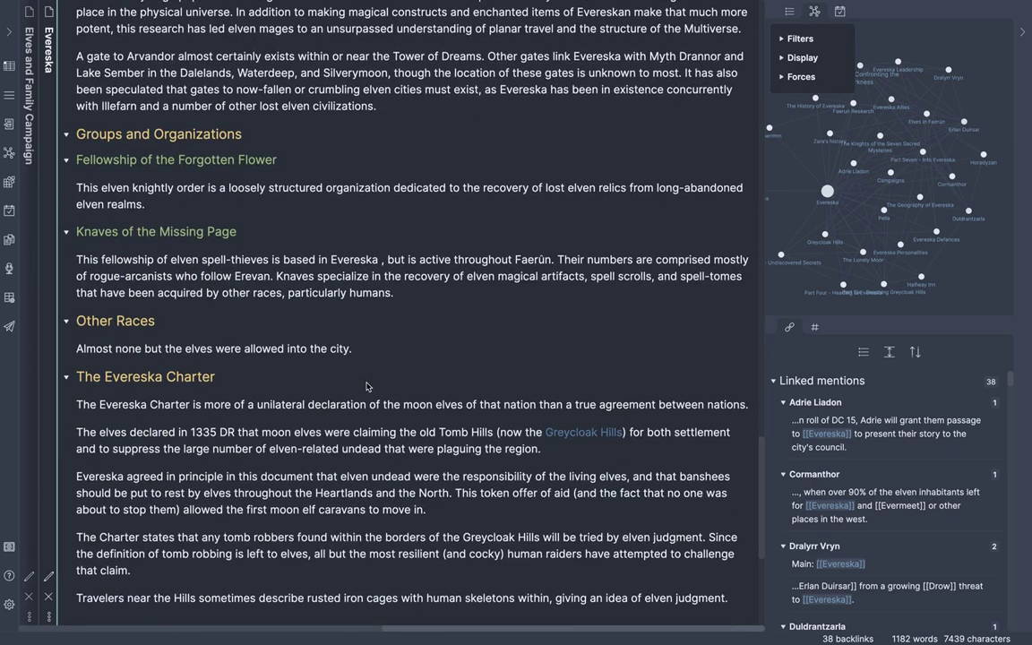
scroll(366, 386, "down", 5)
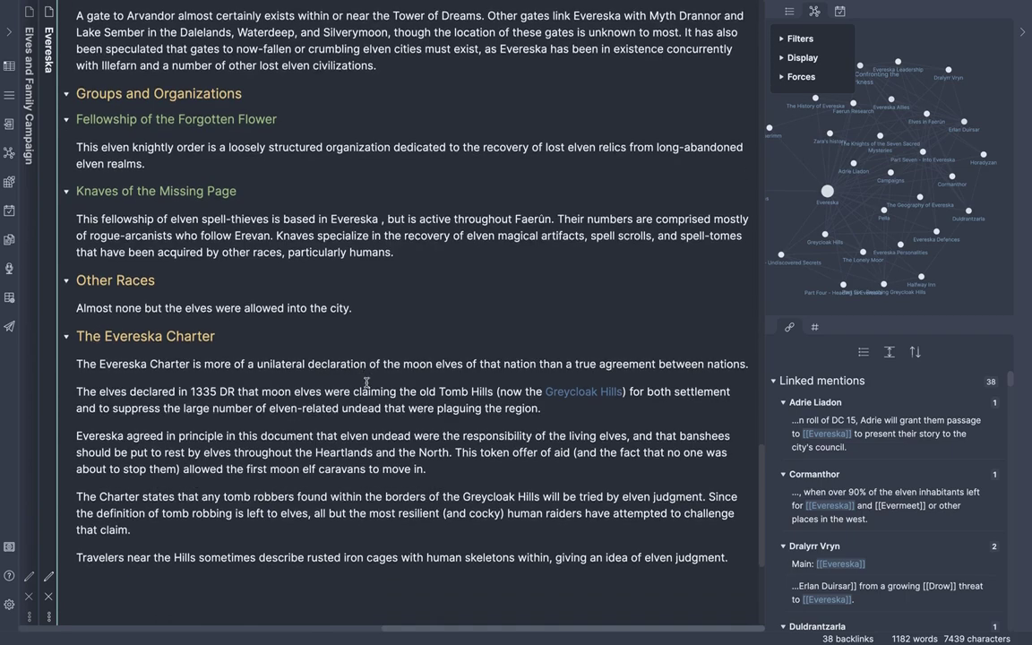
scroll(367, 387, "up", 2)
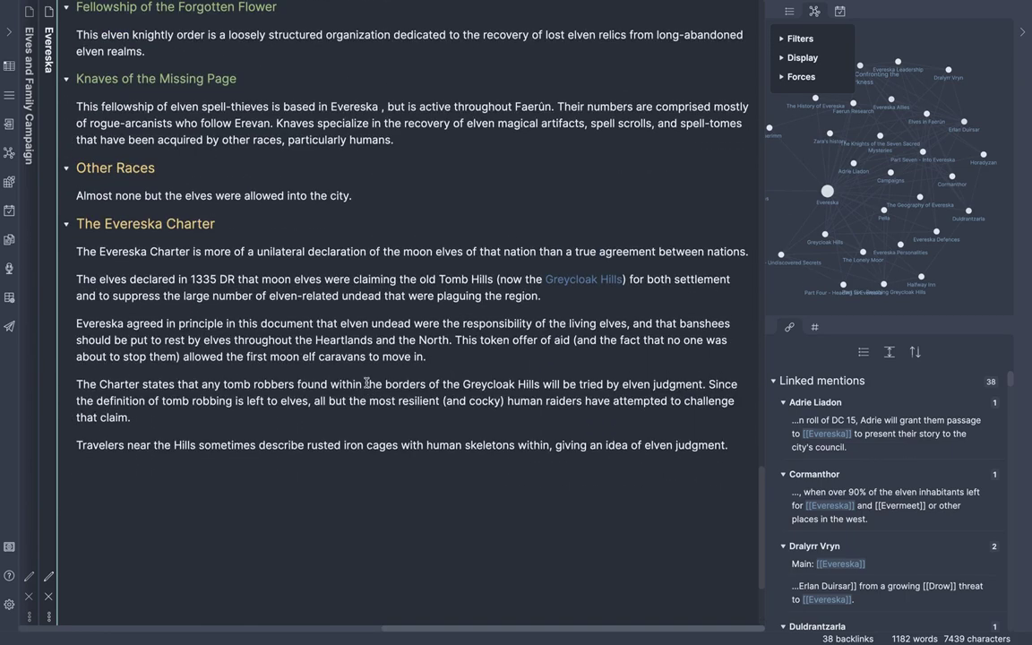
scroll(365, 382, "up", 18)
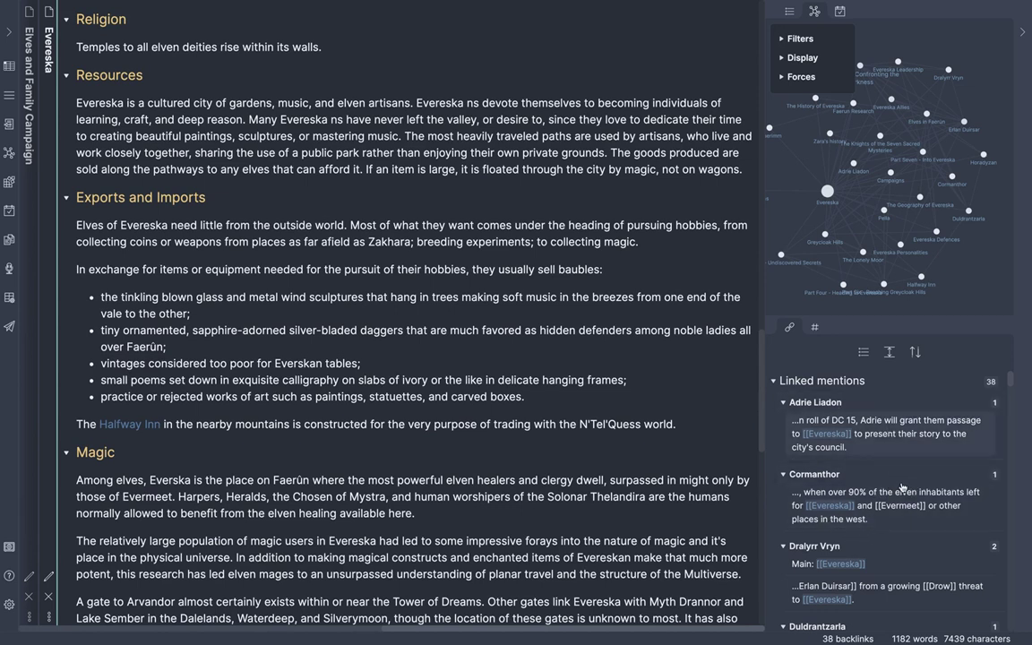
Step: Browse the linked mentions of Evereska and open Part Eight - Confronting the Darkness from its mention
scroll(905, 492, "down", 8)
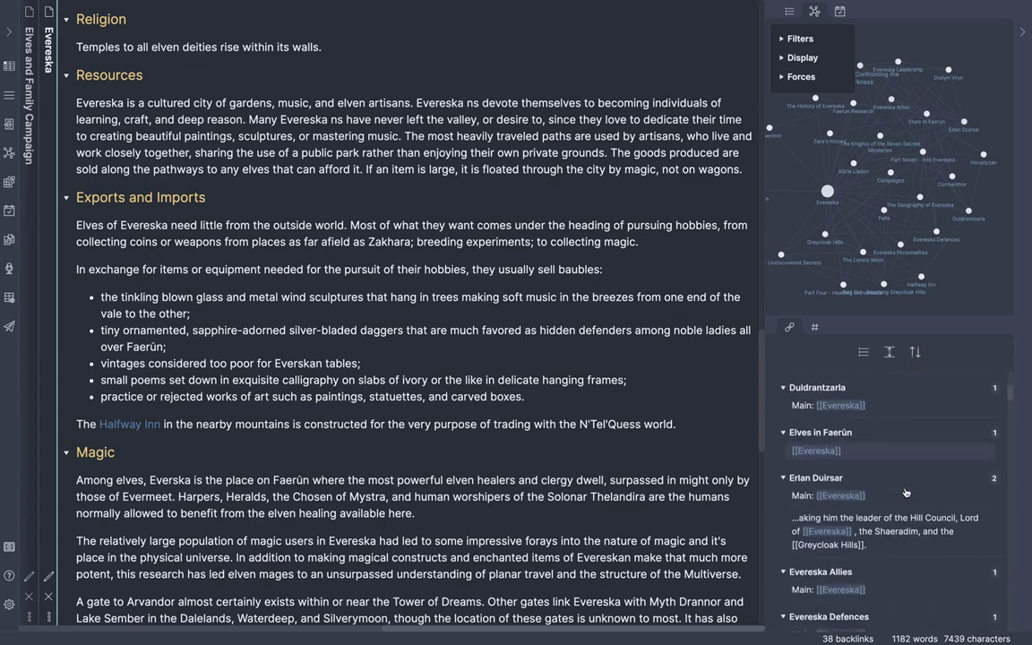
scroll(906, 492, "down", 5)
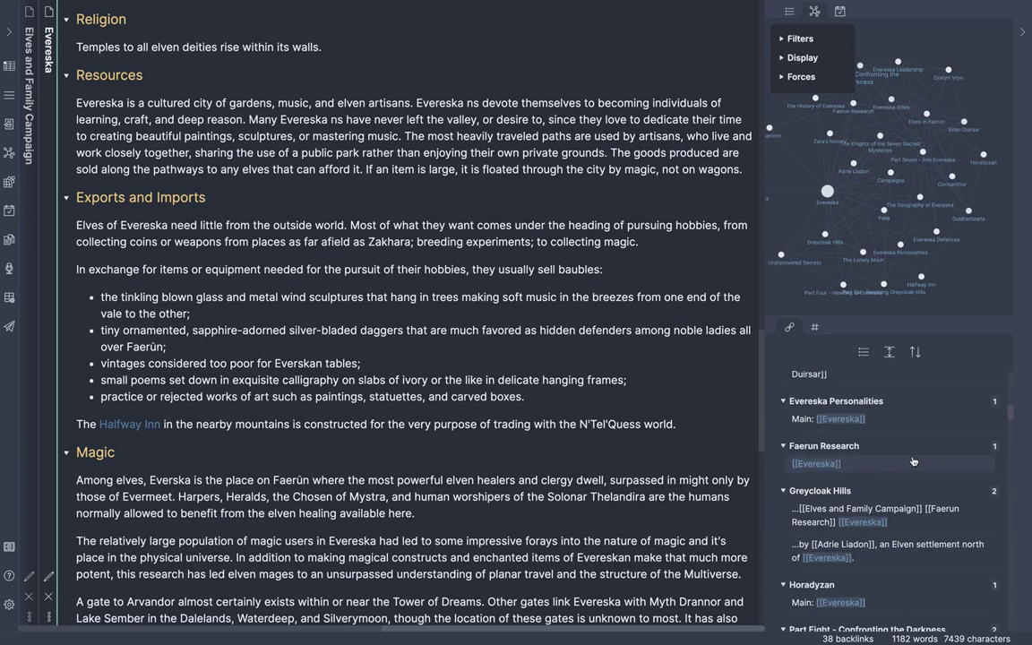
scroll(900, 421, "down", 3)
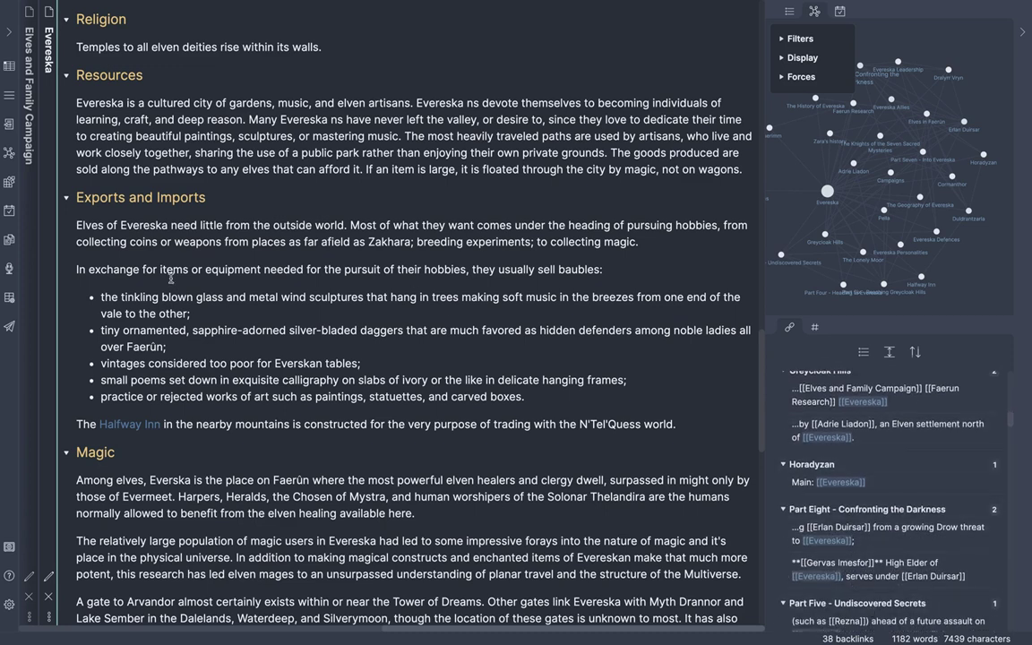
left_click(913, 530)
Step: Review Part Eight's Secrets and Clues and Fantastic Locations, and return to the beginning of the note
scroll(436, 367, "down", 6)
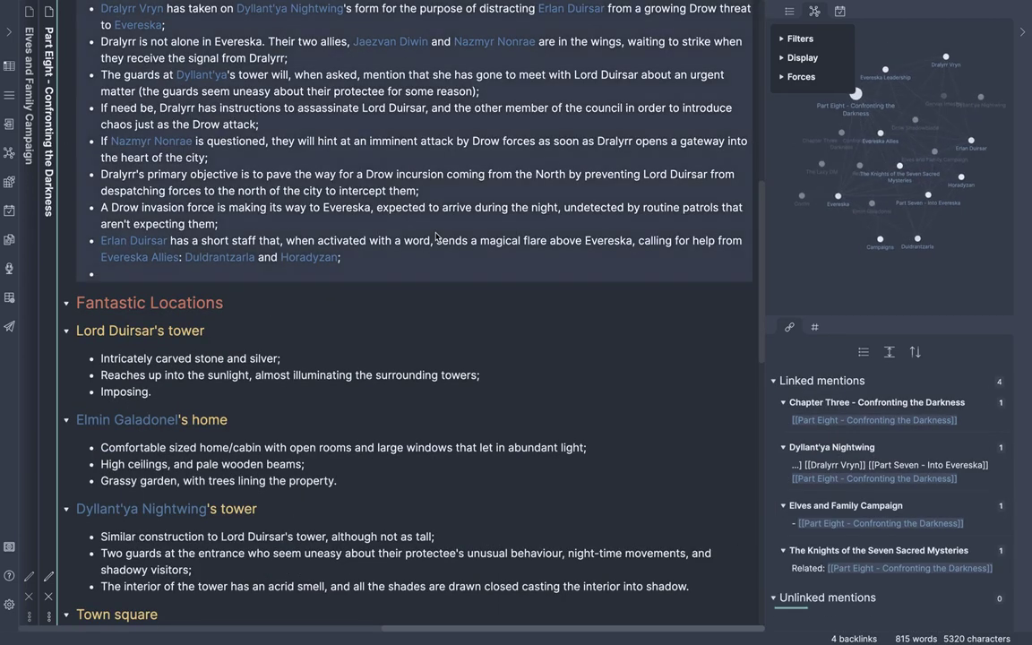
scroll(446, 215, "up", 2)
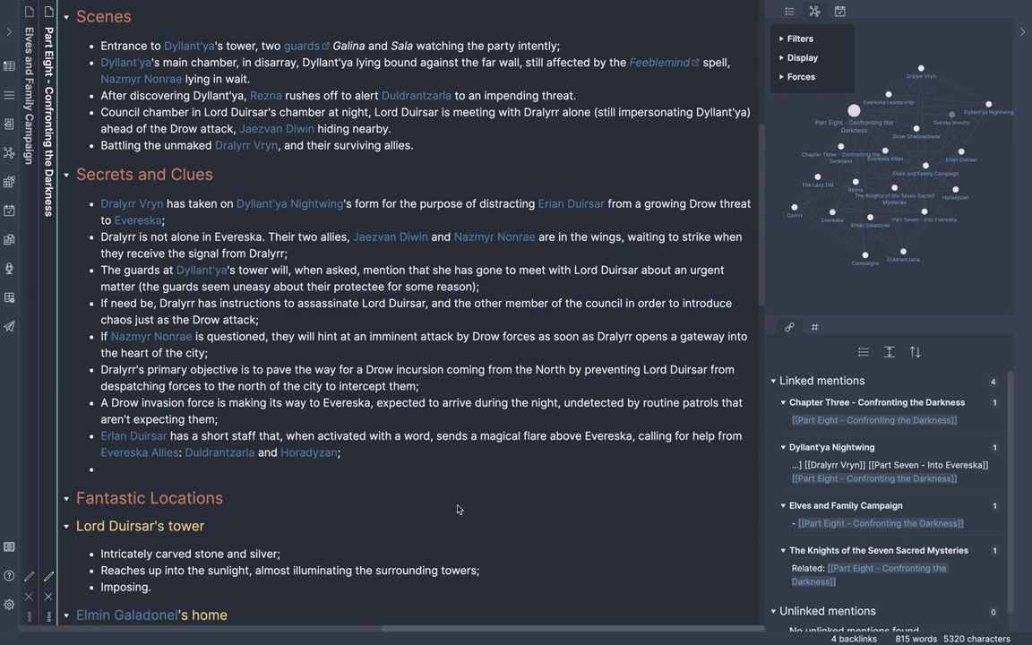
scroll(457, 509, "down", 4)
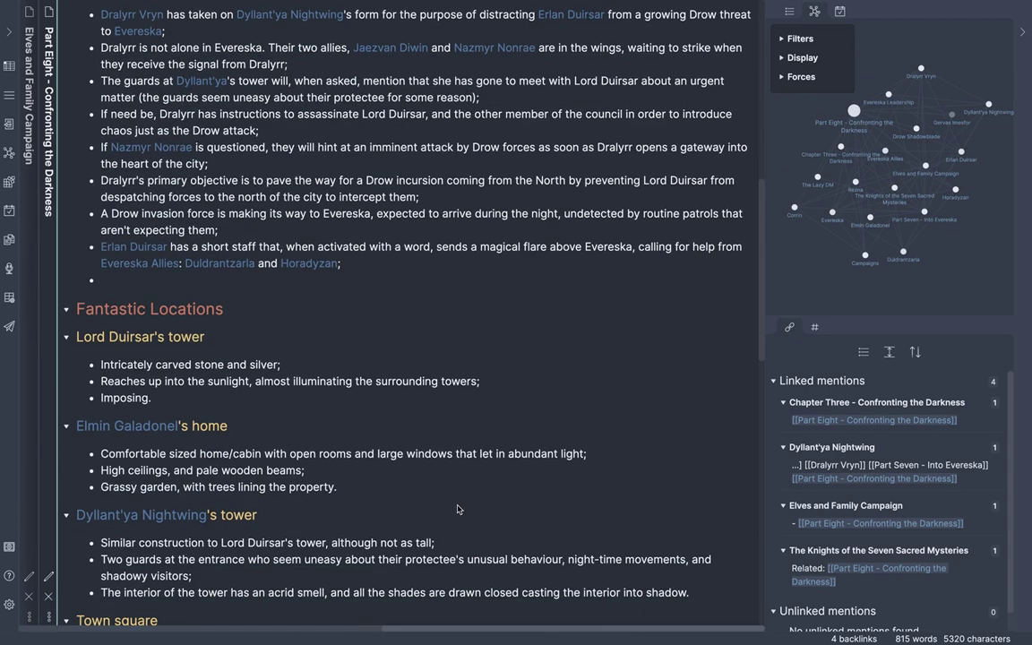
scroll(451, 394, "up", 13)
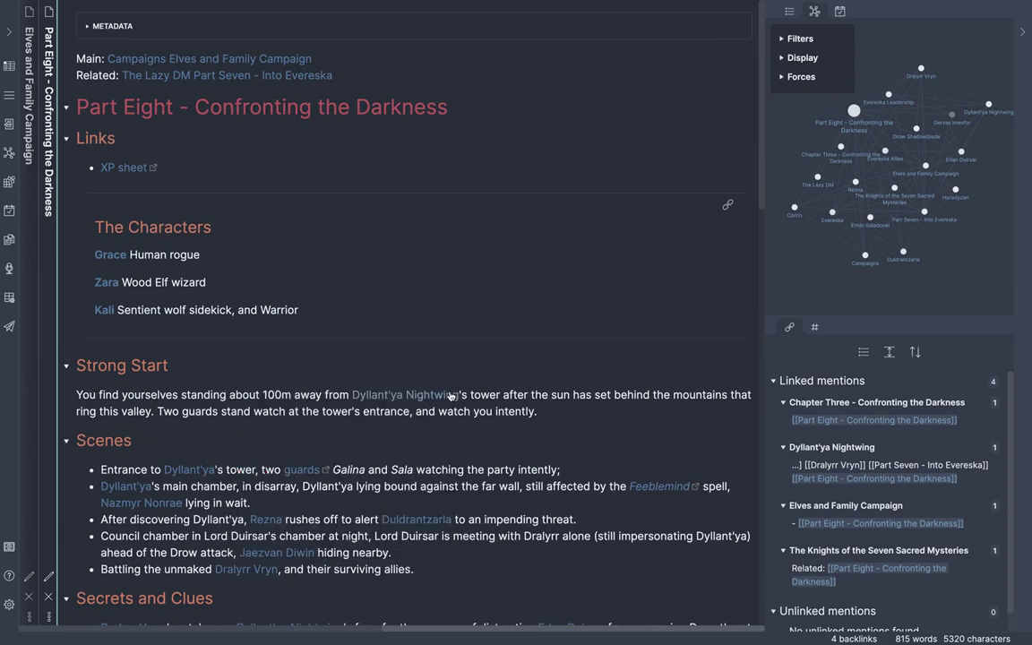
Step: Preview the Dyllant'ya Nightwing link in Strong Start, and go through Part Eight's sections down to Important NPCs and Potential Monsters
mouse_move(450, 395)
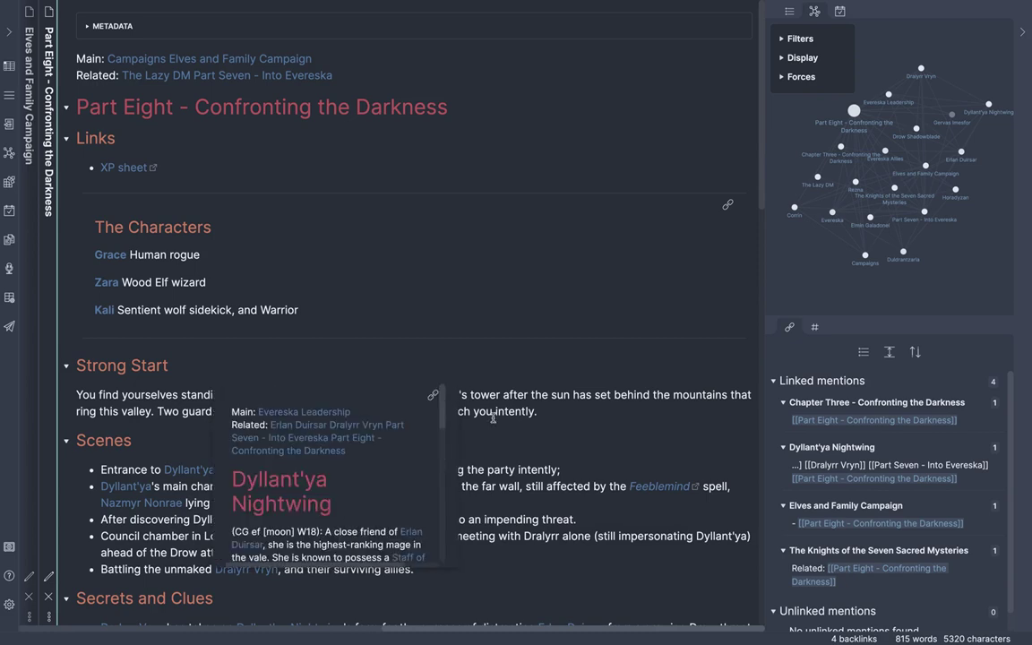
scroll(571, 419, "down", 6)
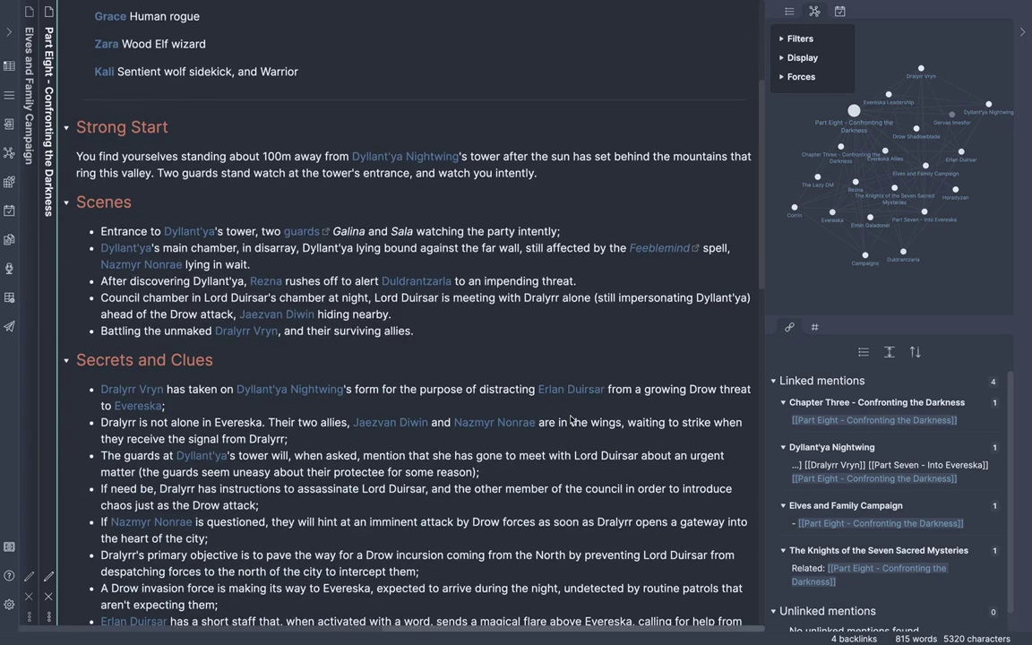
scroll(571, 419, "down", 1)
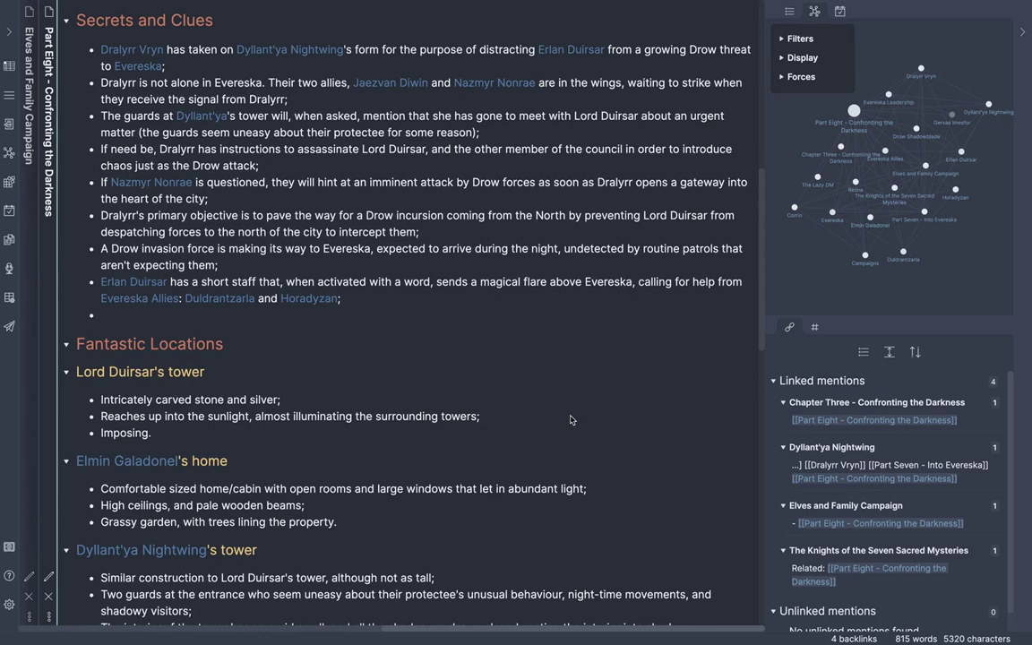
scroll(571, 419, "down", 2)
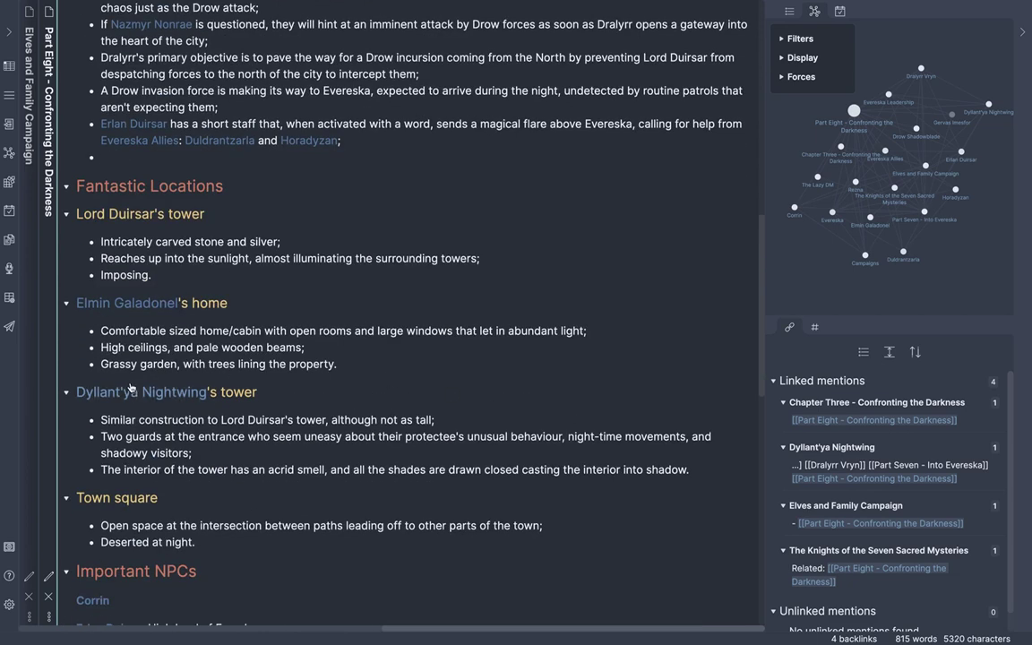
mouse_move(132, 305)
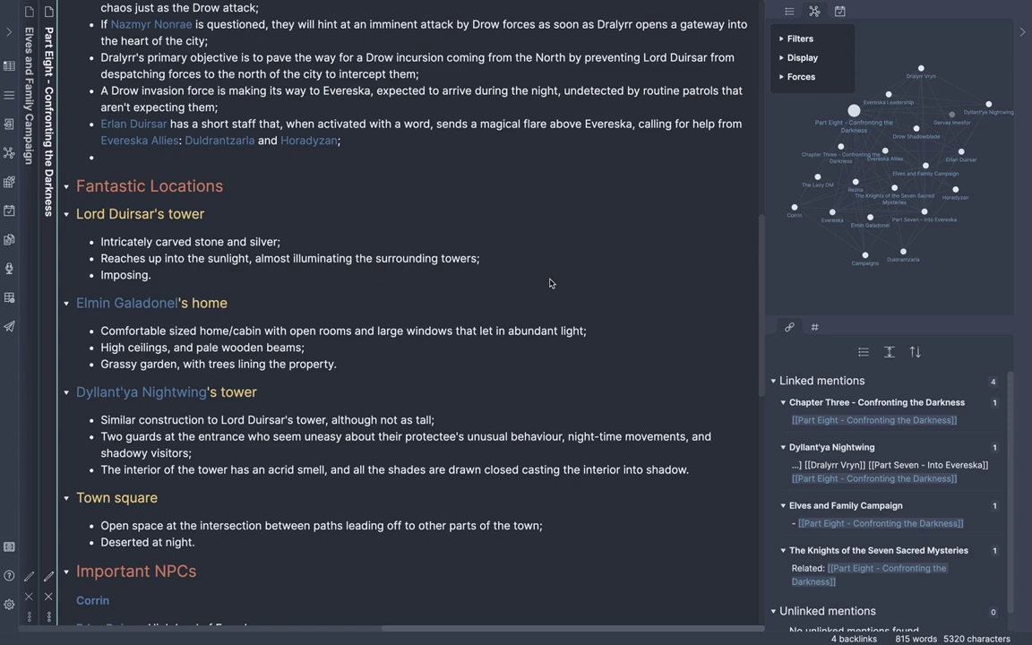
scroll(550, 283, "down", 5)
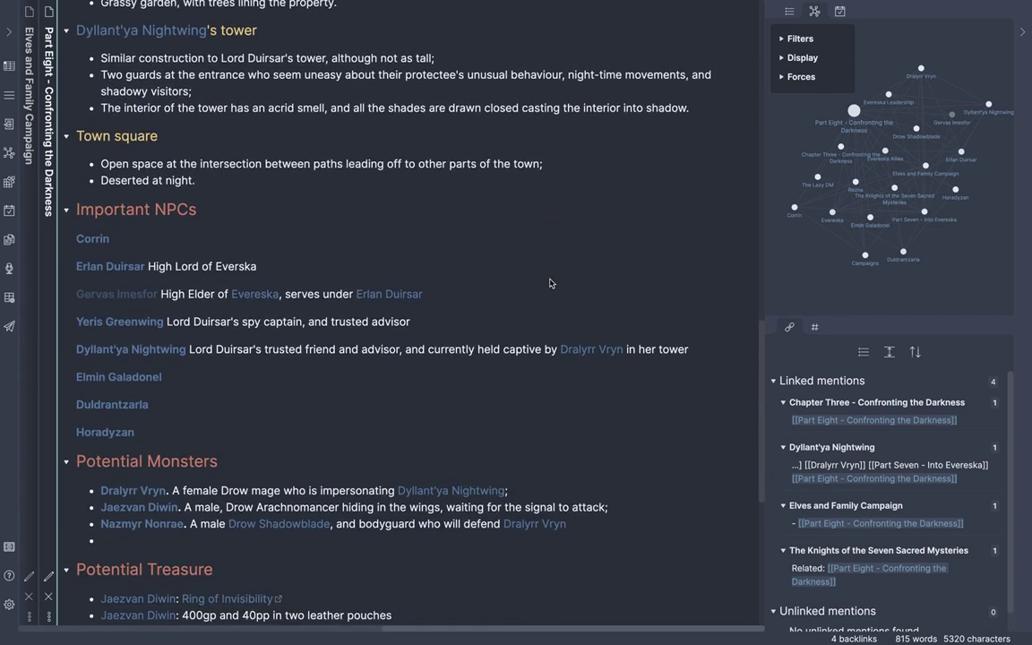